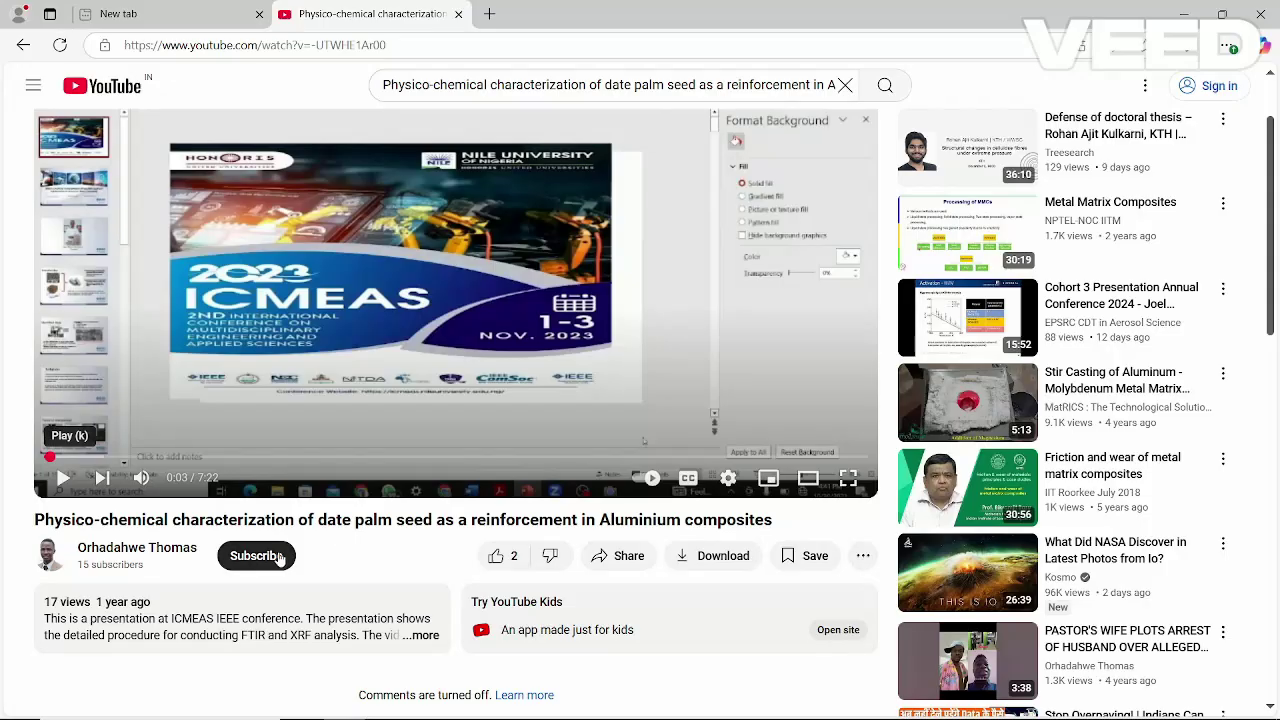
# Check the Example 2 interpenetration exercise in the Foxit PDF and switch to the AutoCAD drawing online class interpenetration.dwg
pyautogui.click(274, 556)
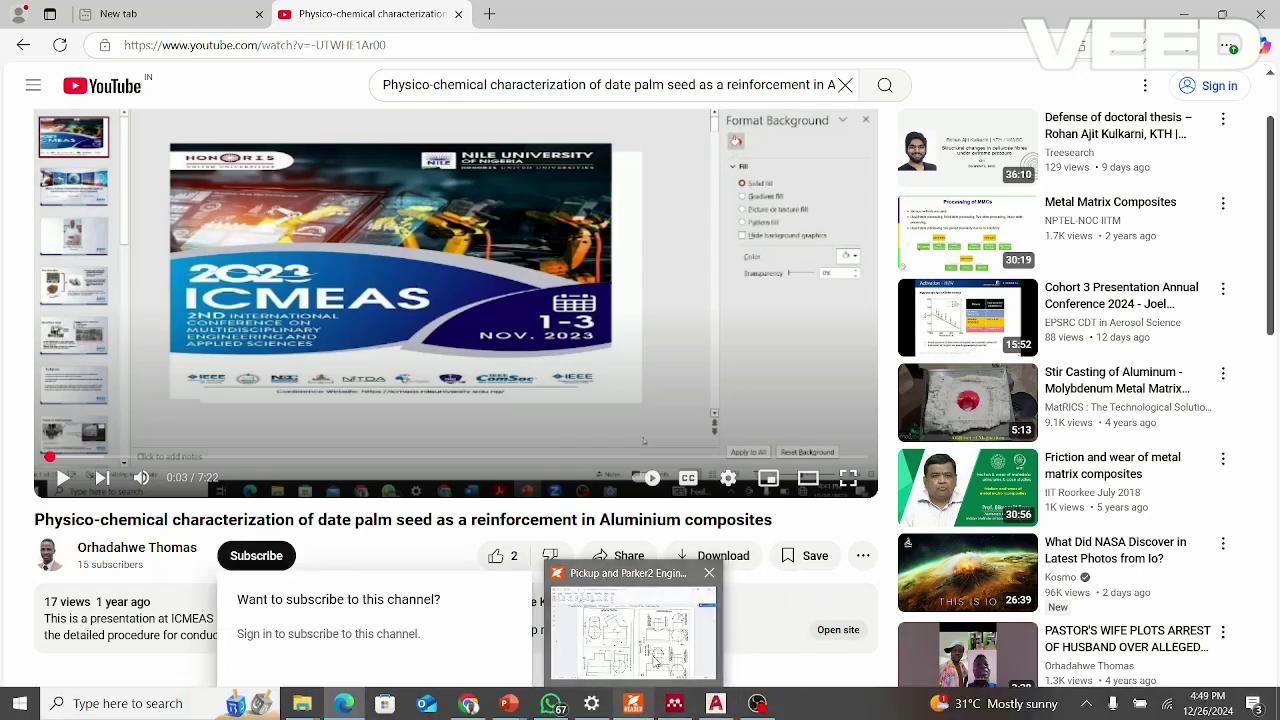
pyautogui.click(657, 663)
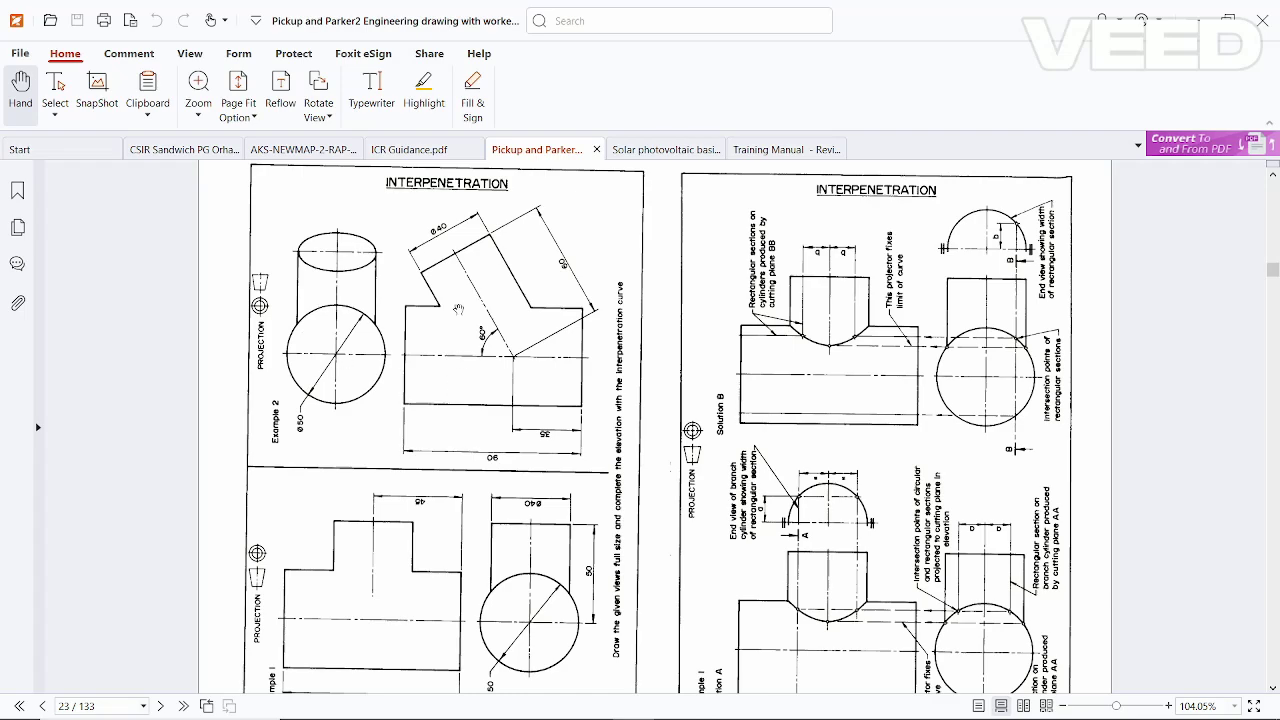
pyautogui.click(717, 703)
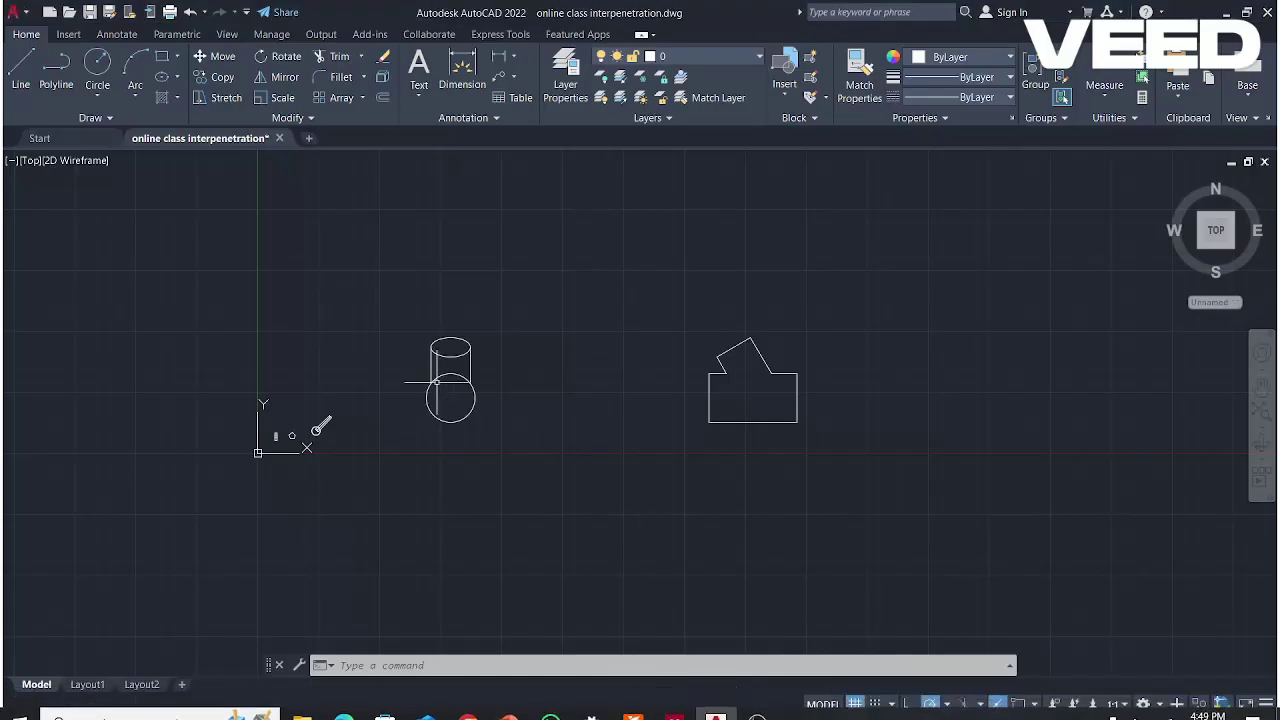
pyautogui.scroll(3, 469, 377)
pyautogui.scroll(-3, 469, 377)
pyautogui.scroll(3, 1040, 400)
pyautogui.scroll(-3, 1040, 400)
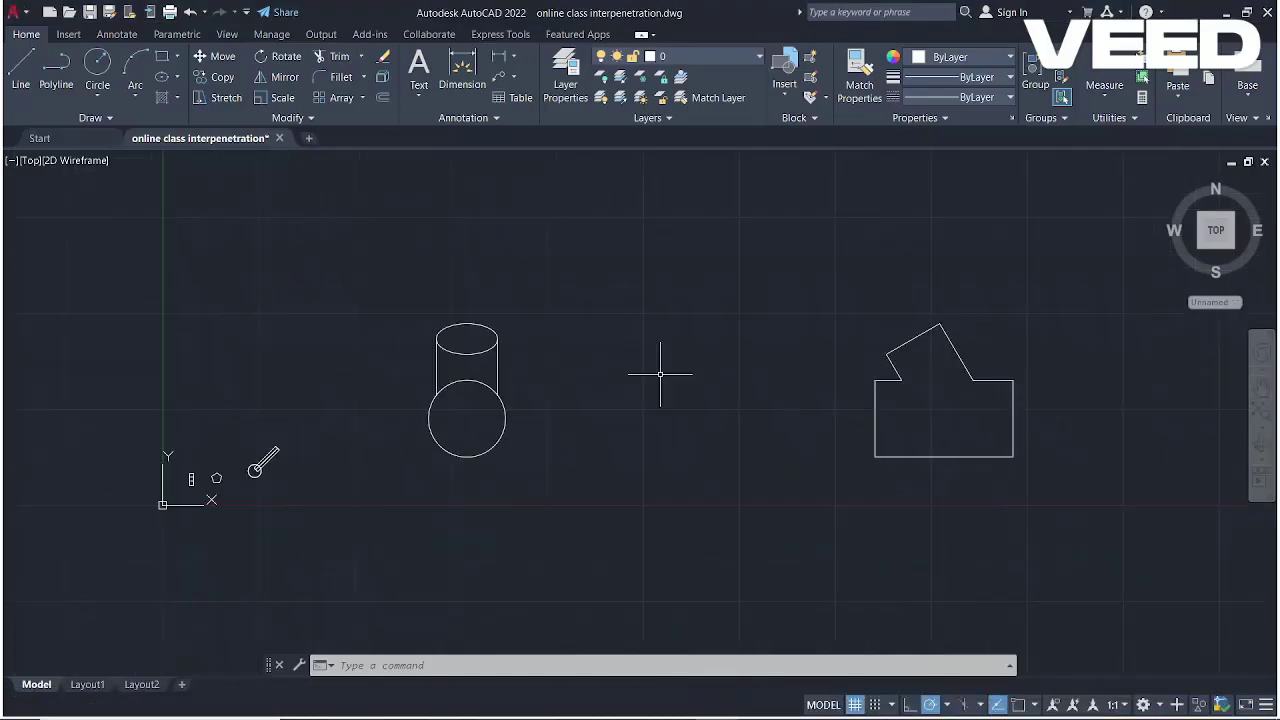
pyautogui.write('tr')
pyautogui.press('Return')
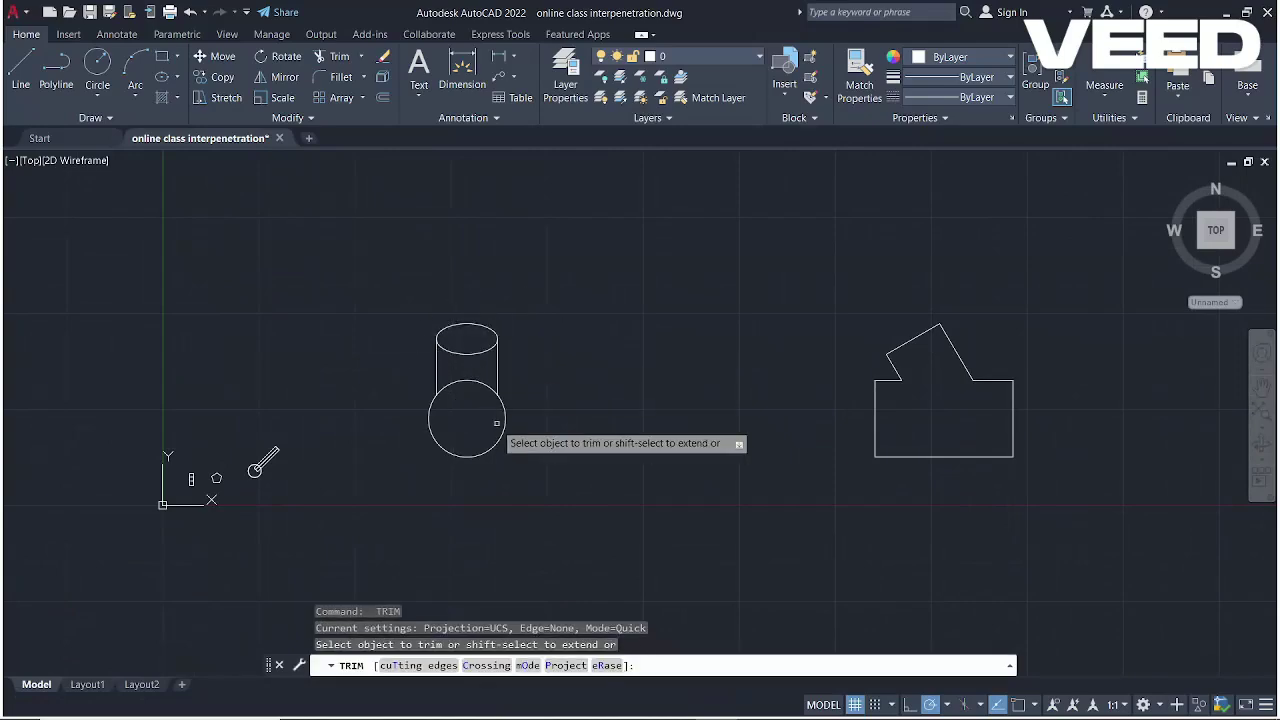
pyautogui.press('Escape')
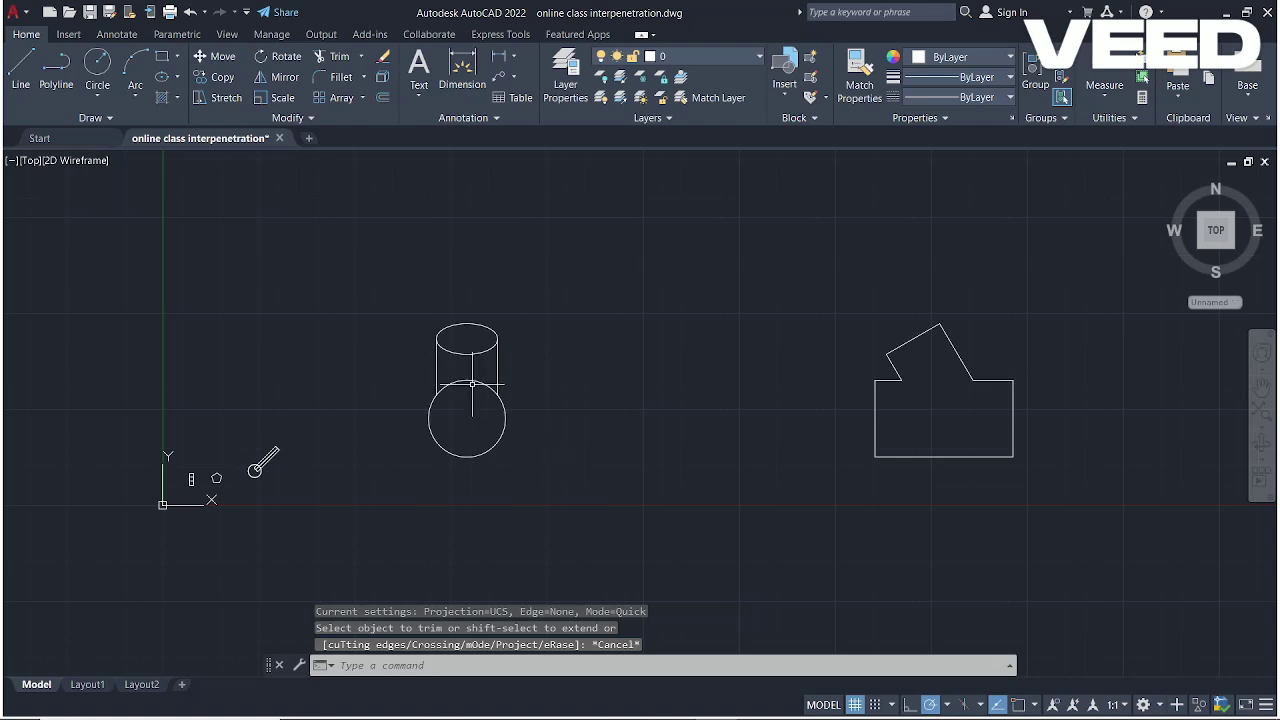
# Draw a circle of radius 20 above the end view, with its centre vertically aligned with the ellipse's centre
pyautogui.write('c')
pyautogui.press('Return')
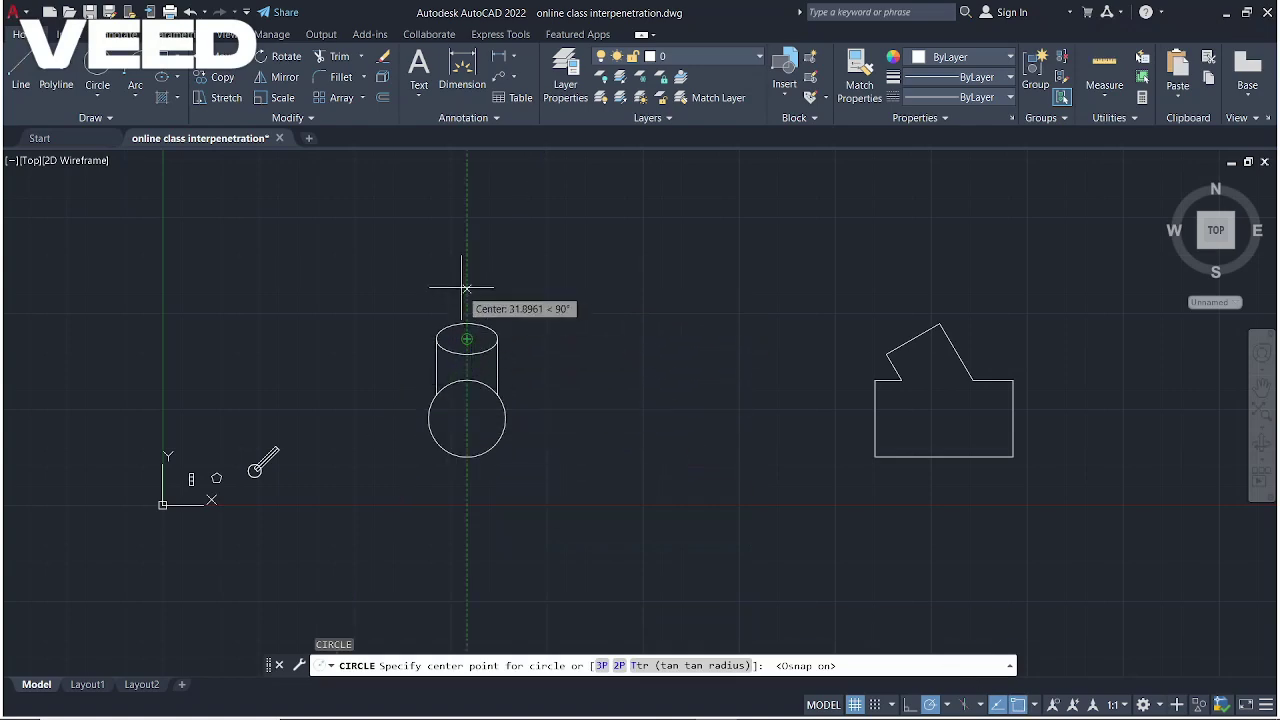
pyautogui.click(466, 248)
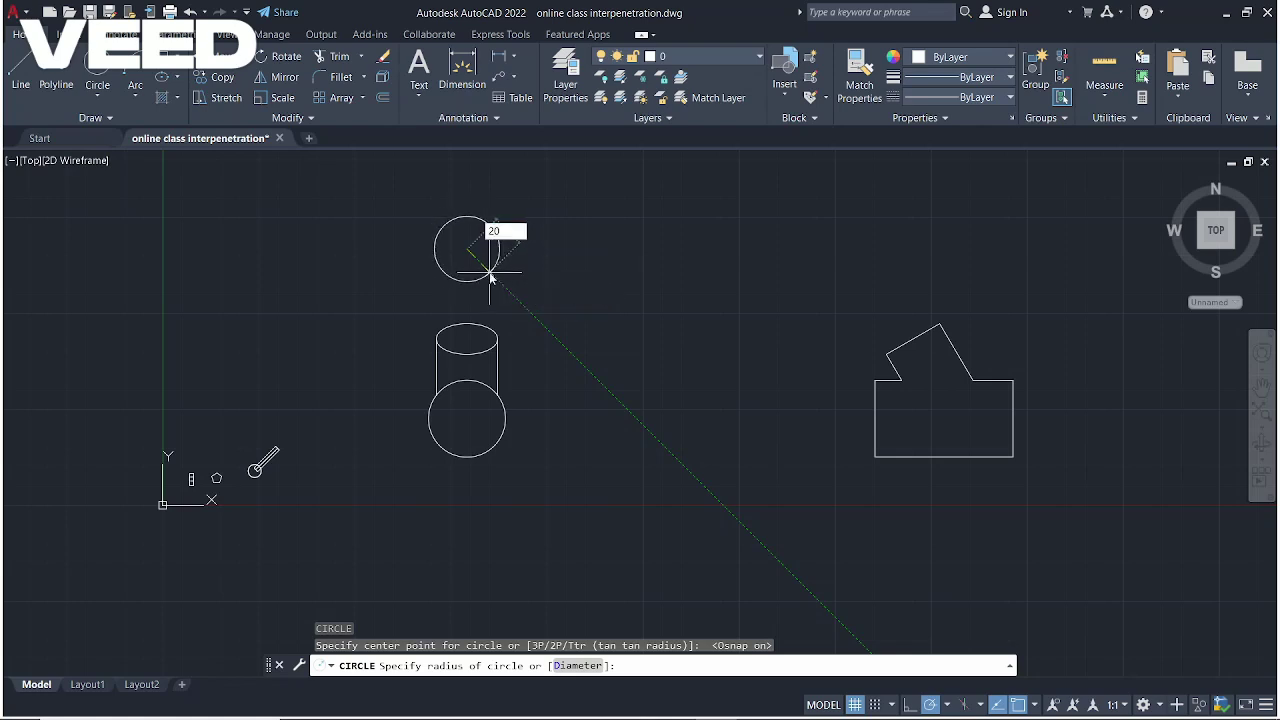
pyautogui.press('Return')
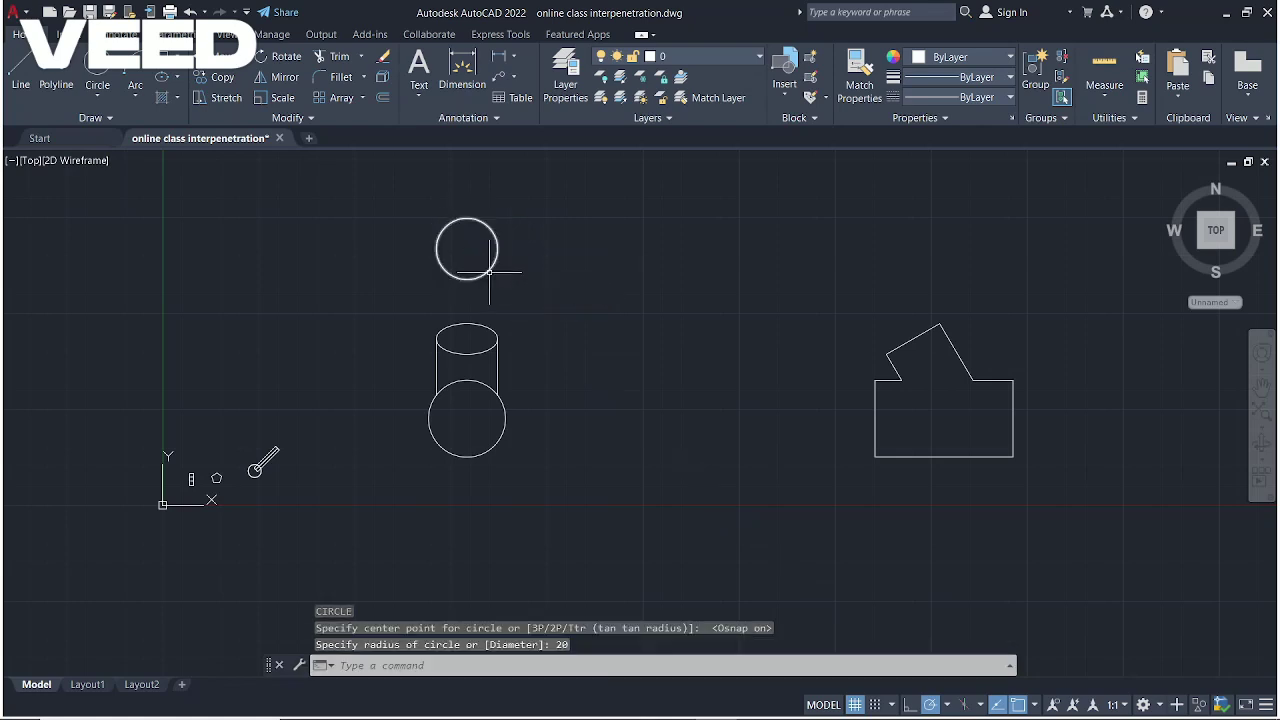
pyautogui.click(471, 217)
pyautogui.press('Escape')
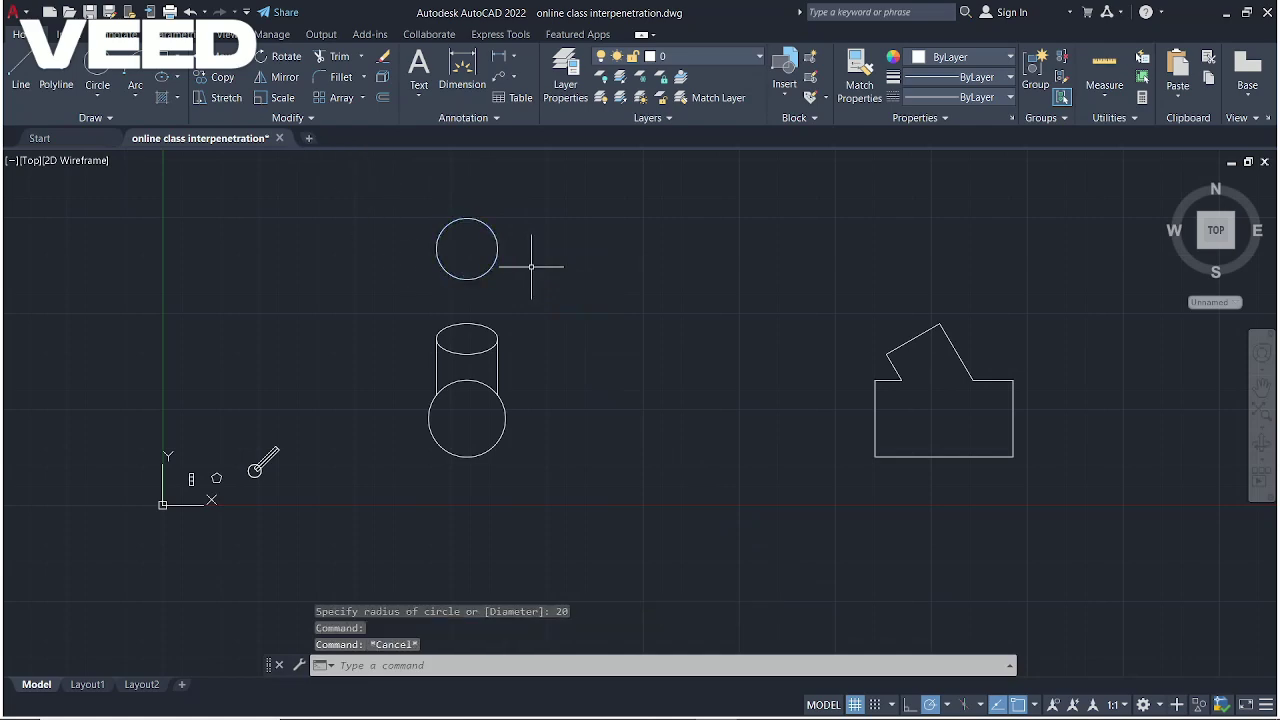
# Draw a horizontal radius line from the new circle's centre to its right quadrant
pyautogui.write('l')
pyautogui.press('Return')
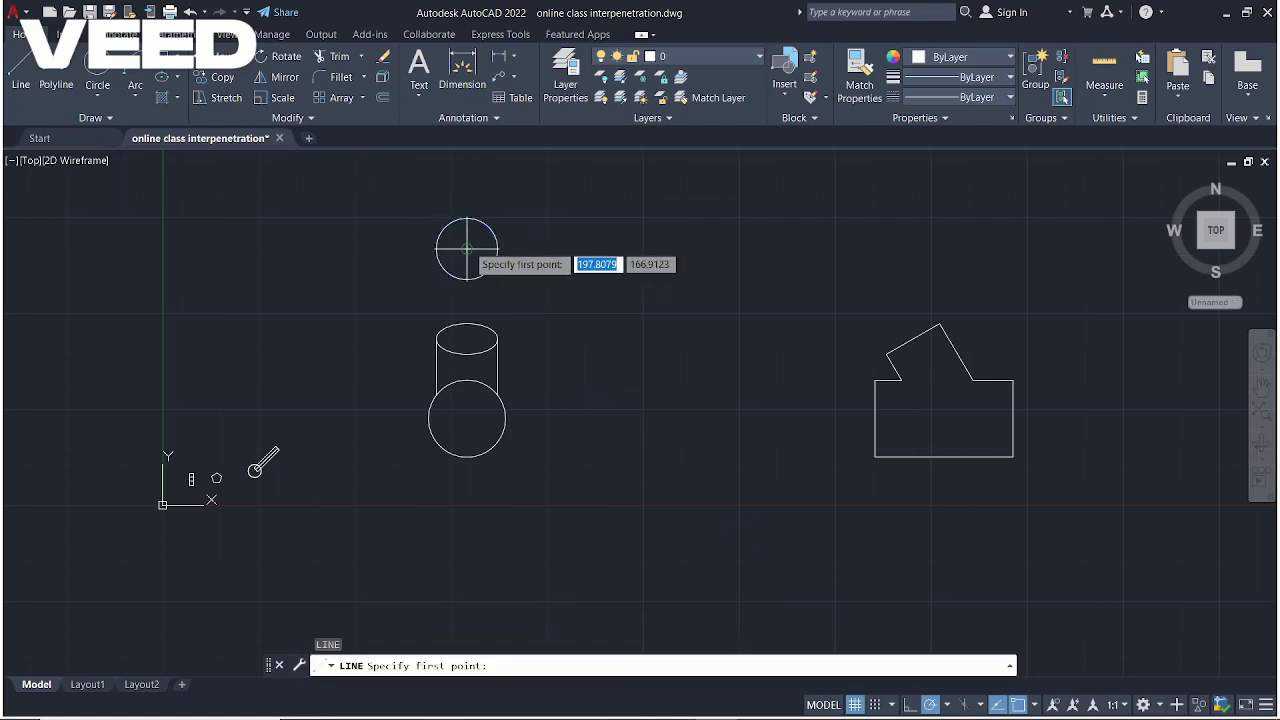
pyautogui.click(467, 248)
pyautogui.click(497, 248)
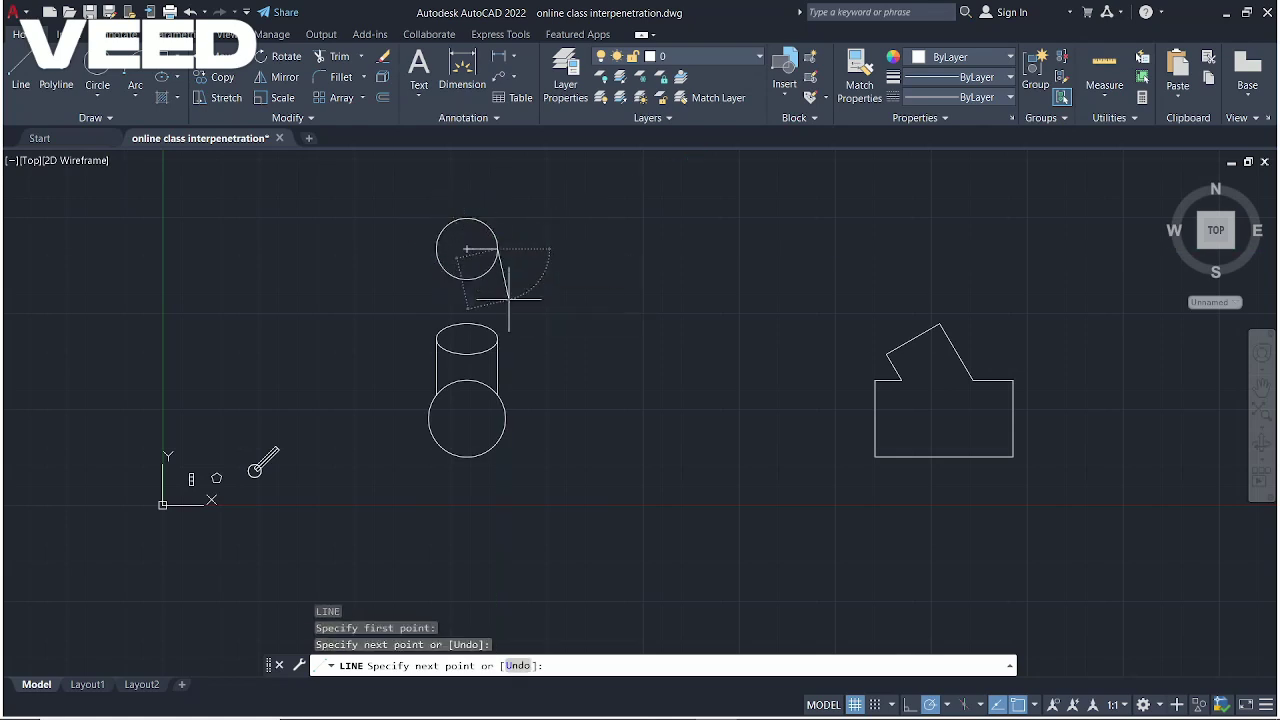
pyautogui.press('Escape')
pyautogui.click(481, 248)
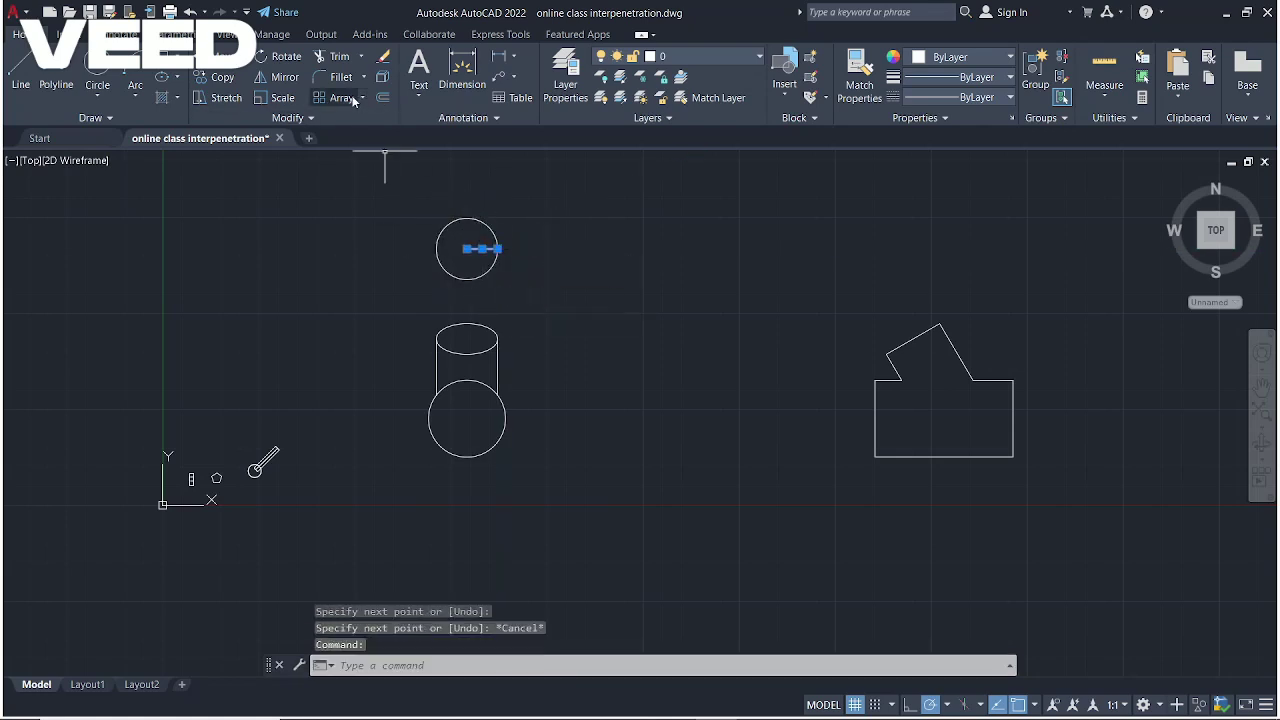
pyautogui.click(361, 97)
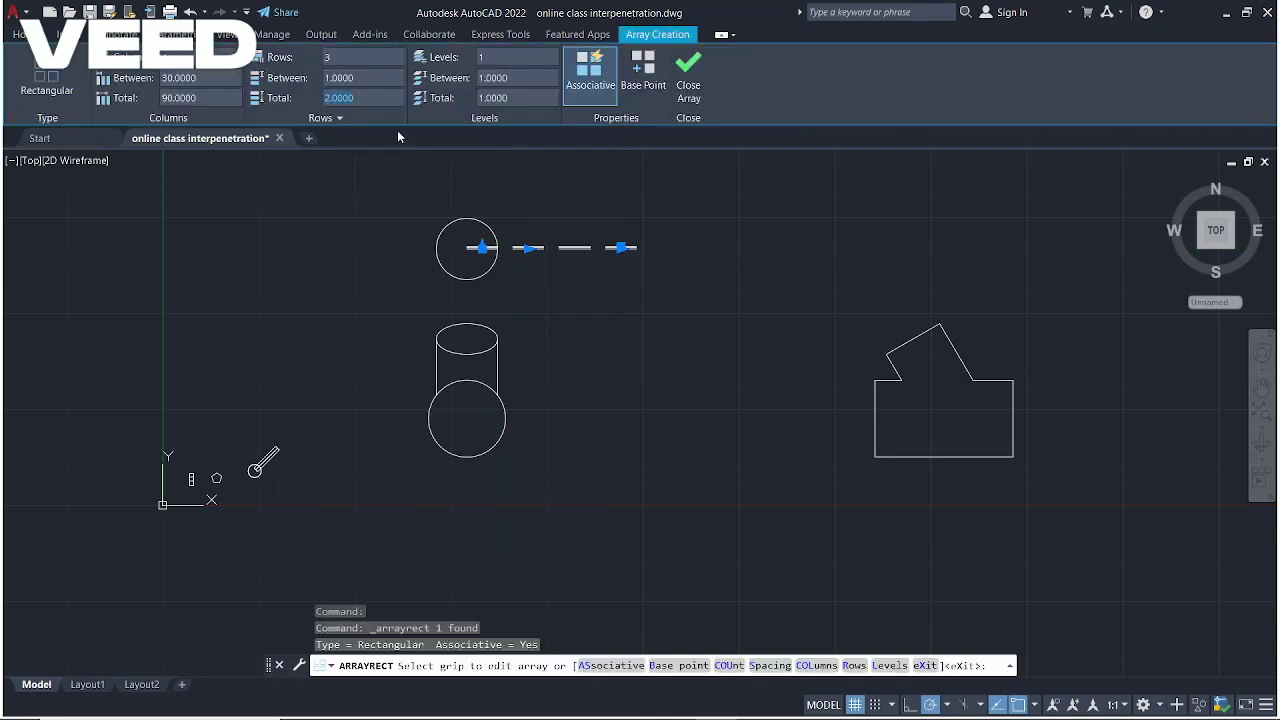
pyautogui.press('Escape')
pyautogui.hotkey('ctrl', 'z')
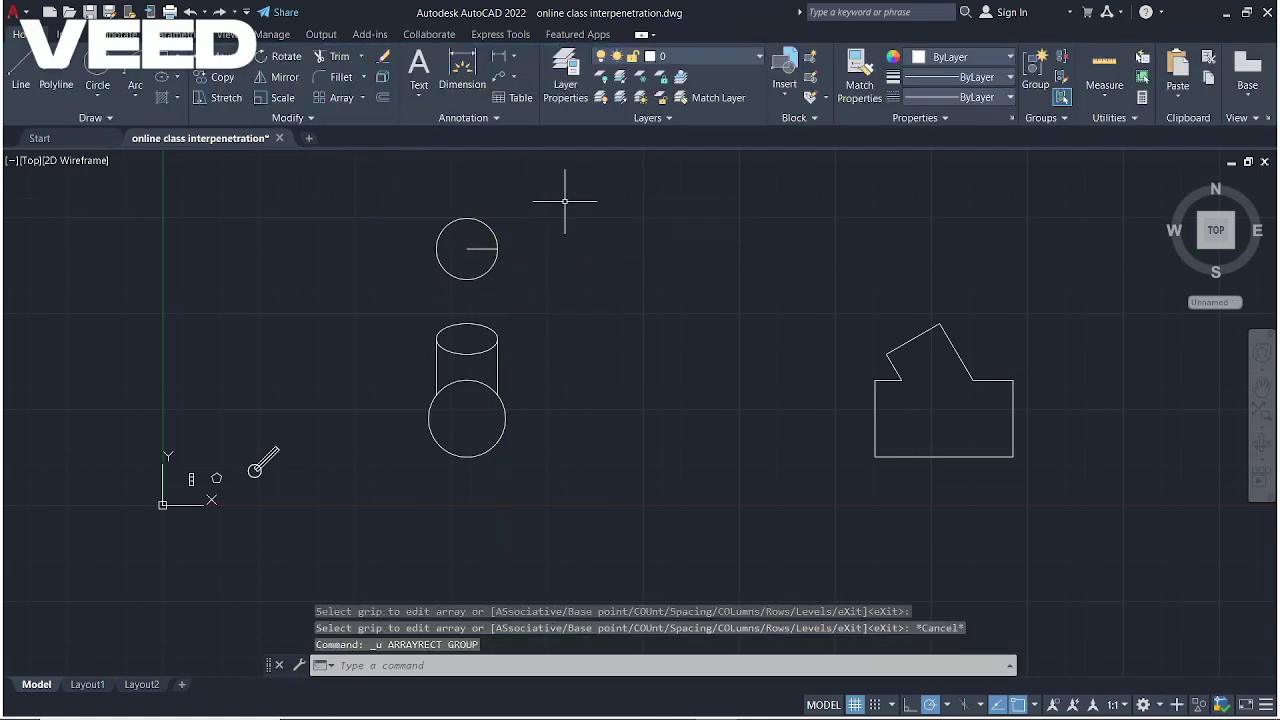
# Polar-array the radius line about the circle's centre with 12 items over 360 degrees
pyautogui.click(483, 249)
pyautogui.click(363, 98)
pyautogui.click(370, 192)
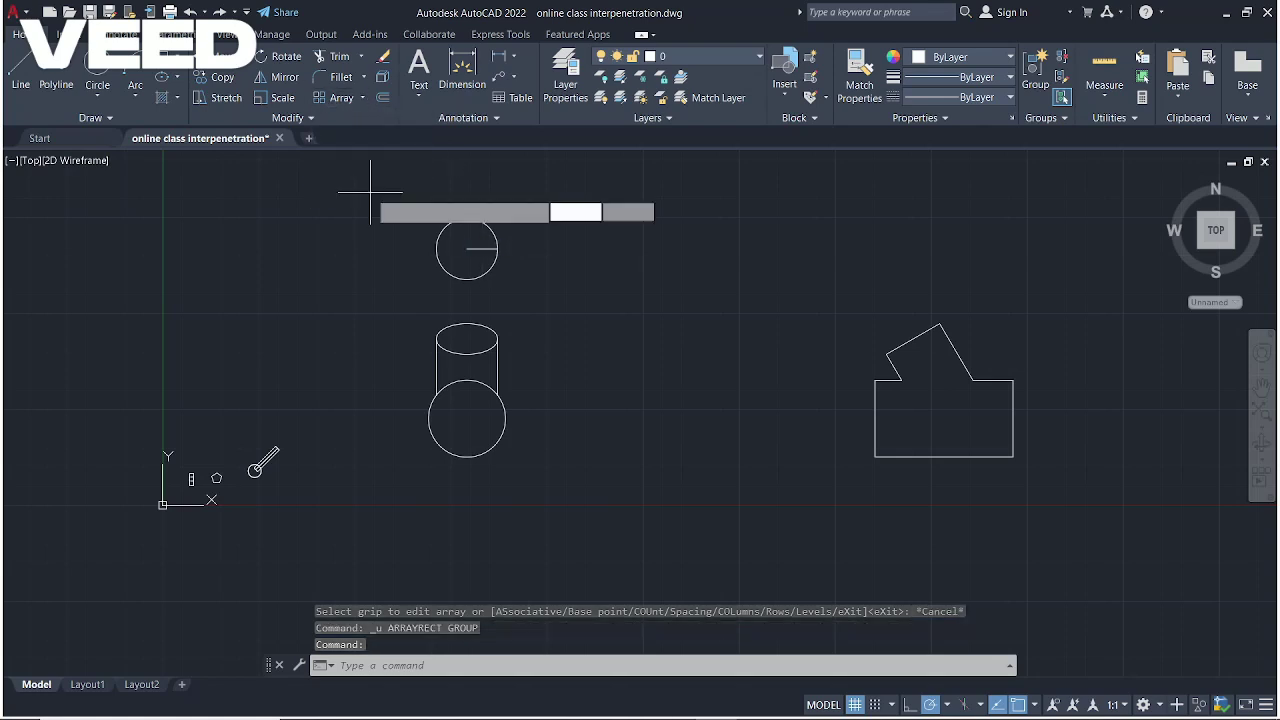
pyautogui.click(467, 249)
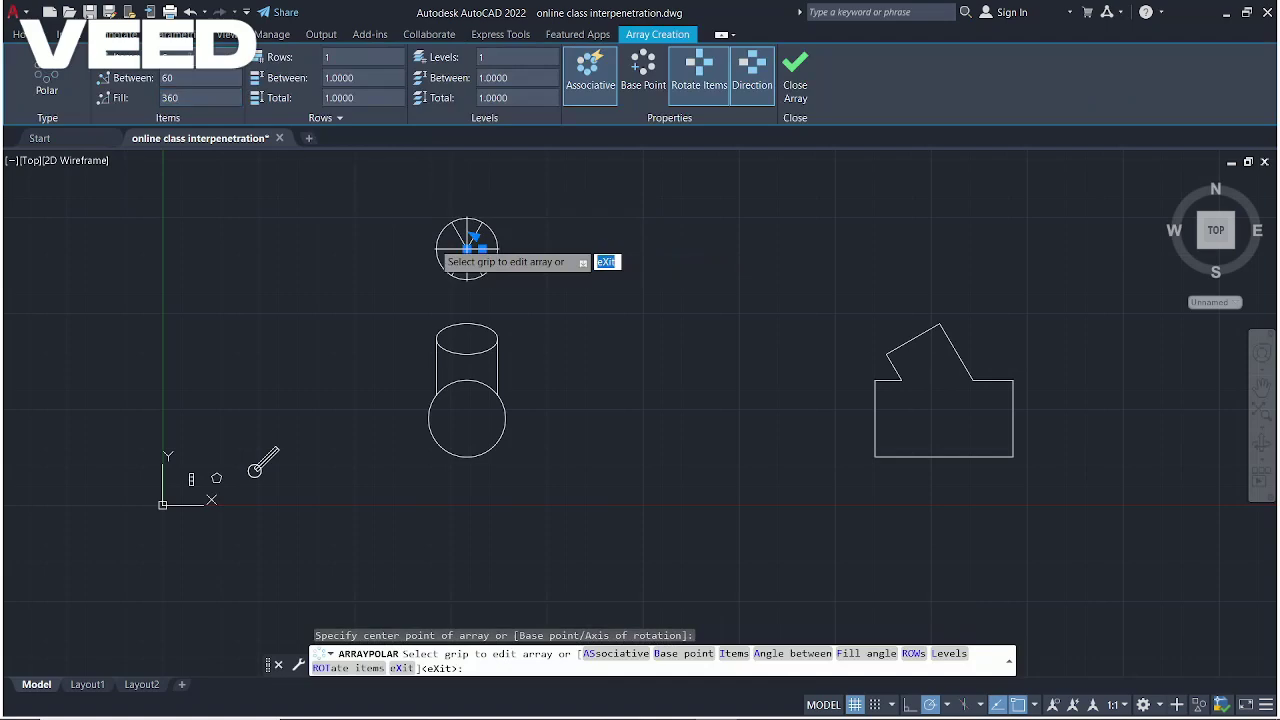
pyautogui.click(190, 57)
pyautogui.write('12')
pyautogui.press('Return')
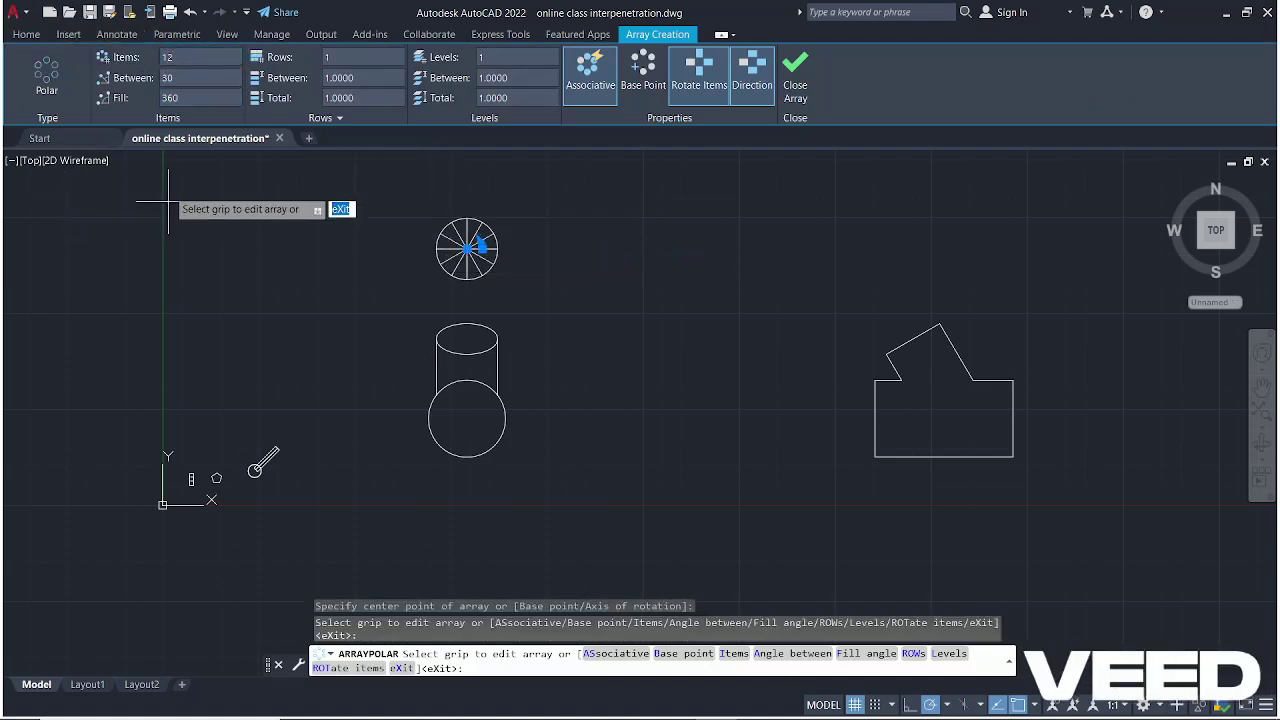
pyautogui.press('Escape')
pyautogui.scroll(2, 543, 271)
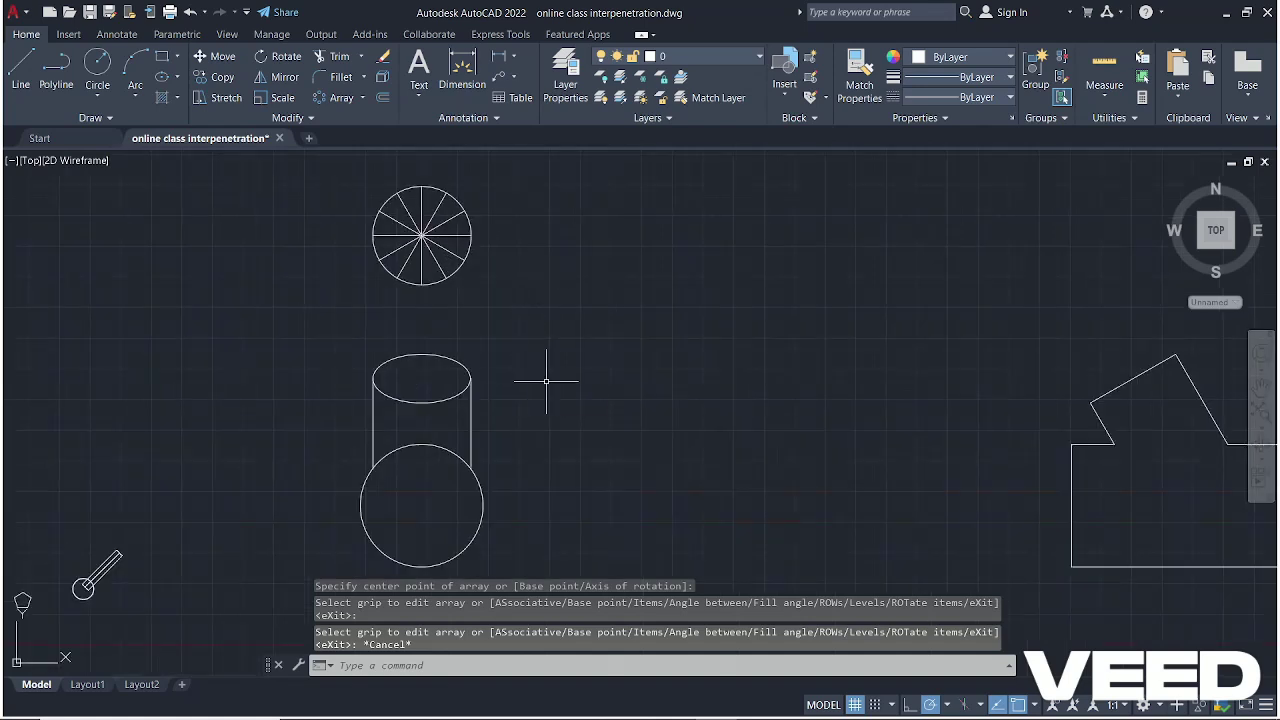
pyautogui.write('l')
pyautogui.press('Return')
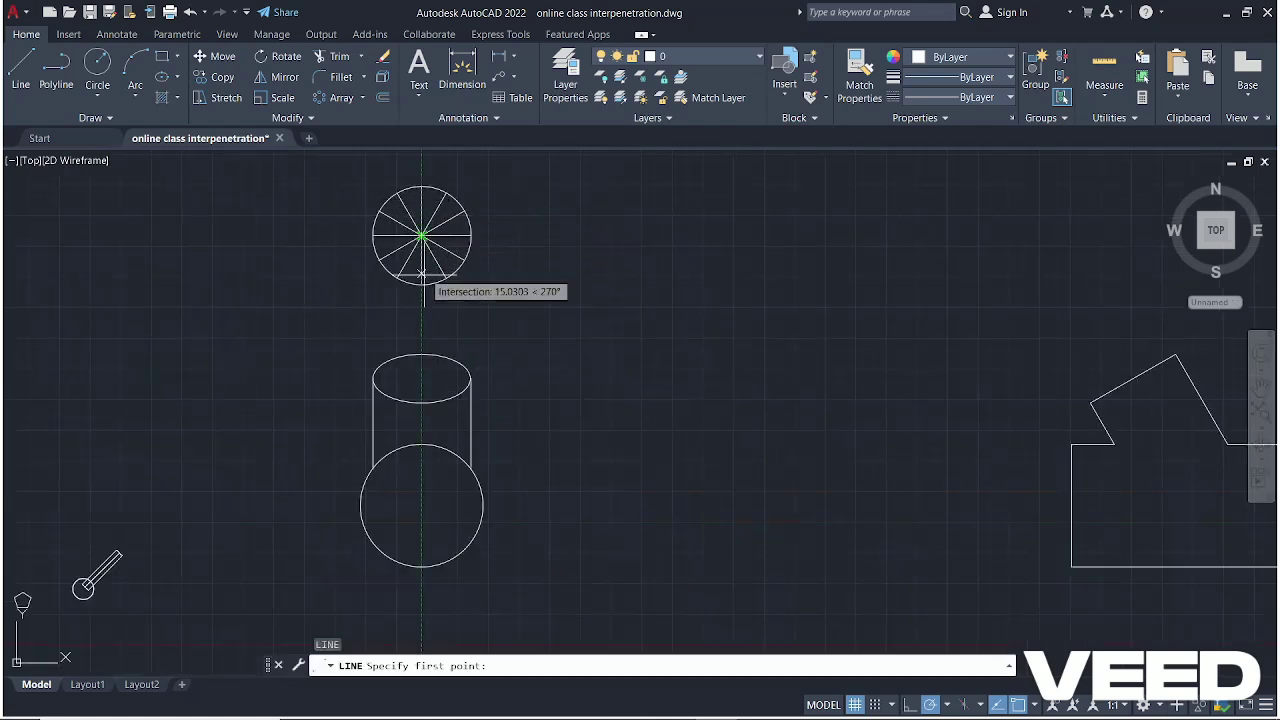
pyautogui.click(421, 445)
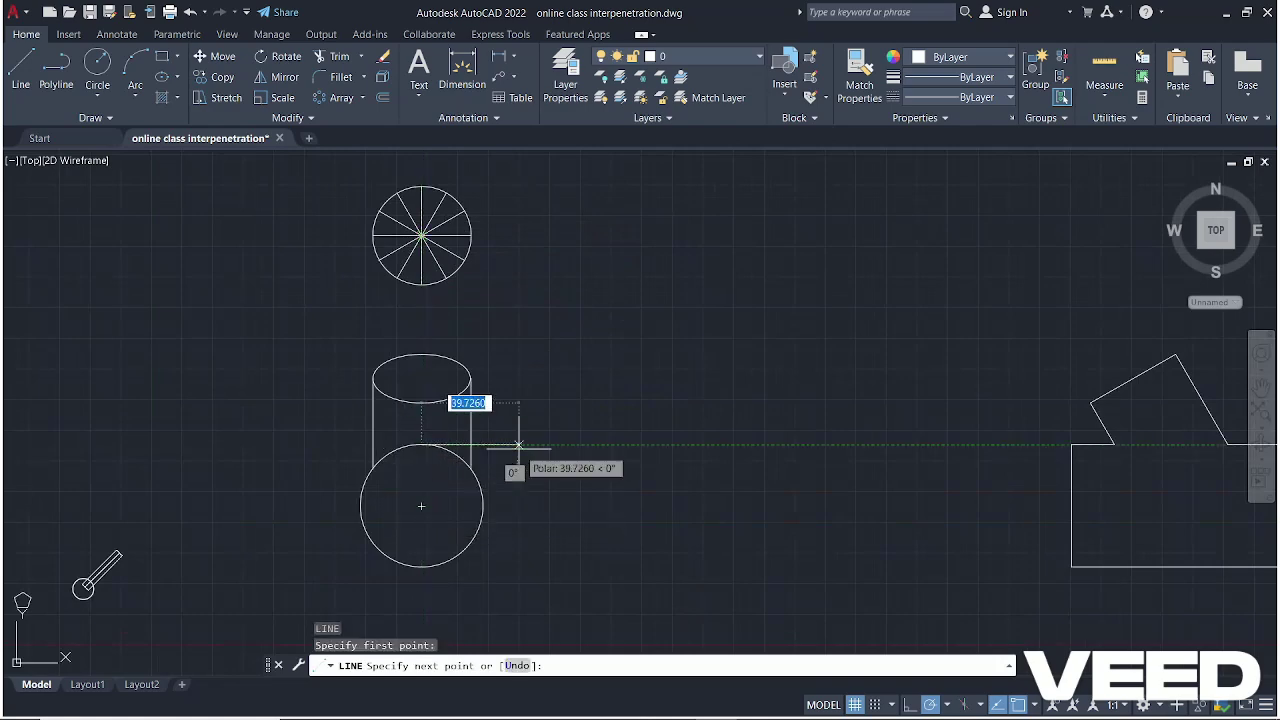
pyautogui.press('Escape')
# Draw a vertical projection line from the divided circle's centre down to the top of the large lower circle
pyautogui.press('Return')
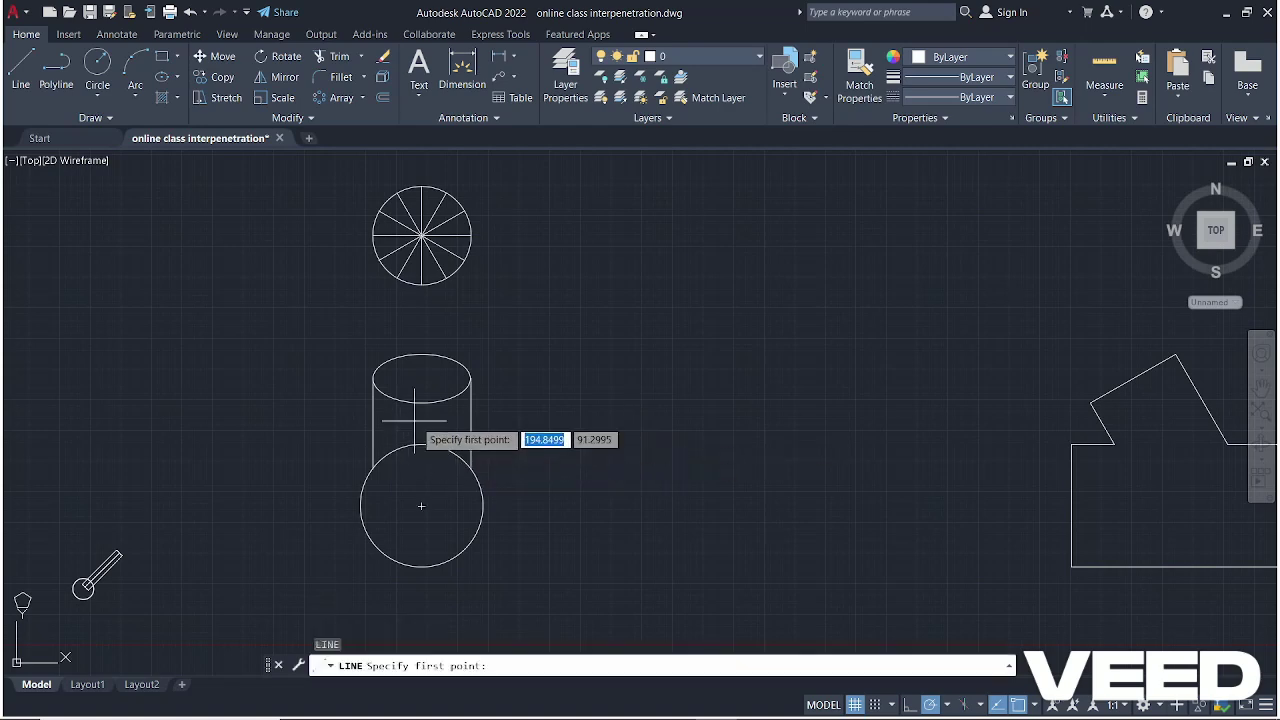
pyautogui.click(421, 236)
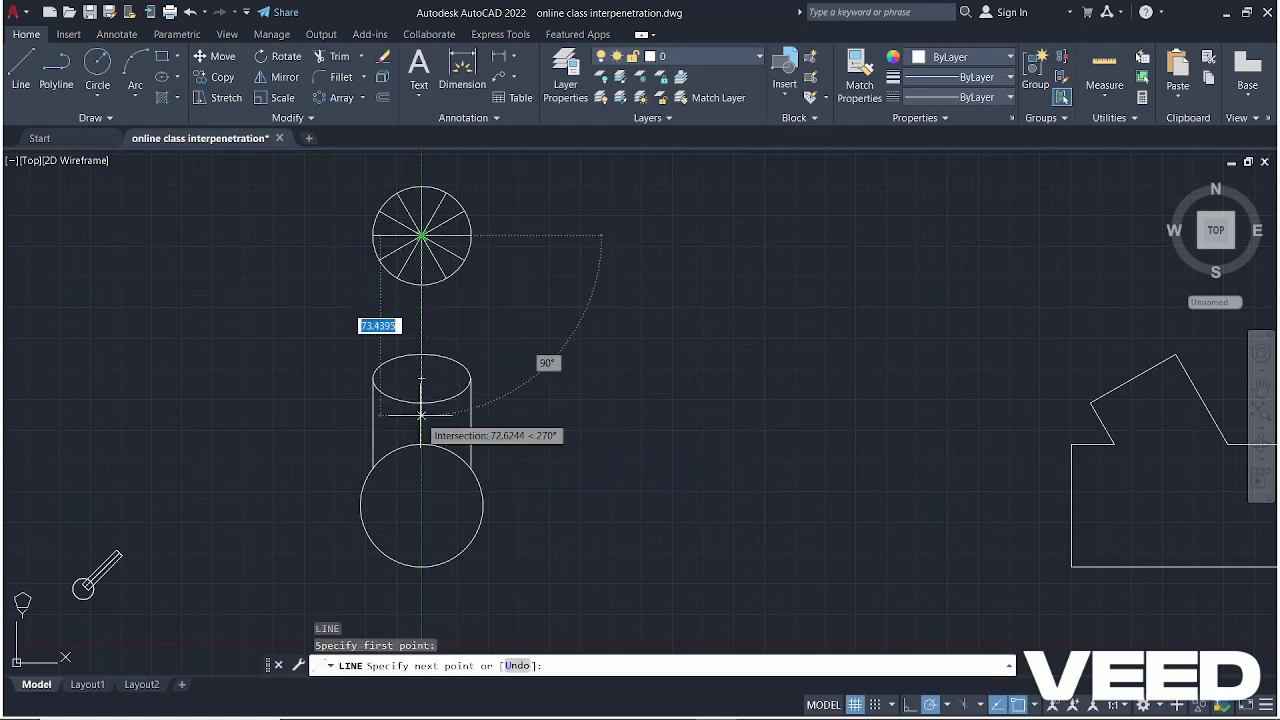
pyautogui.click(421, 443)
pyautogui.press('Escape')
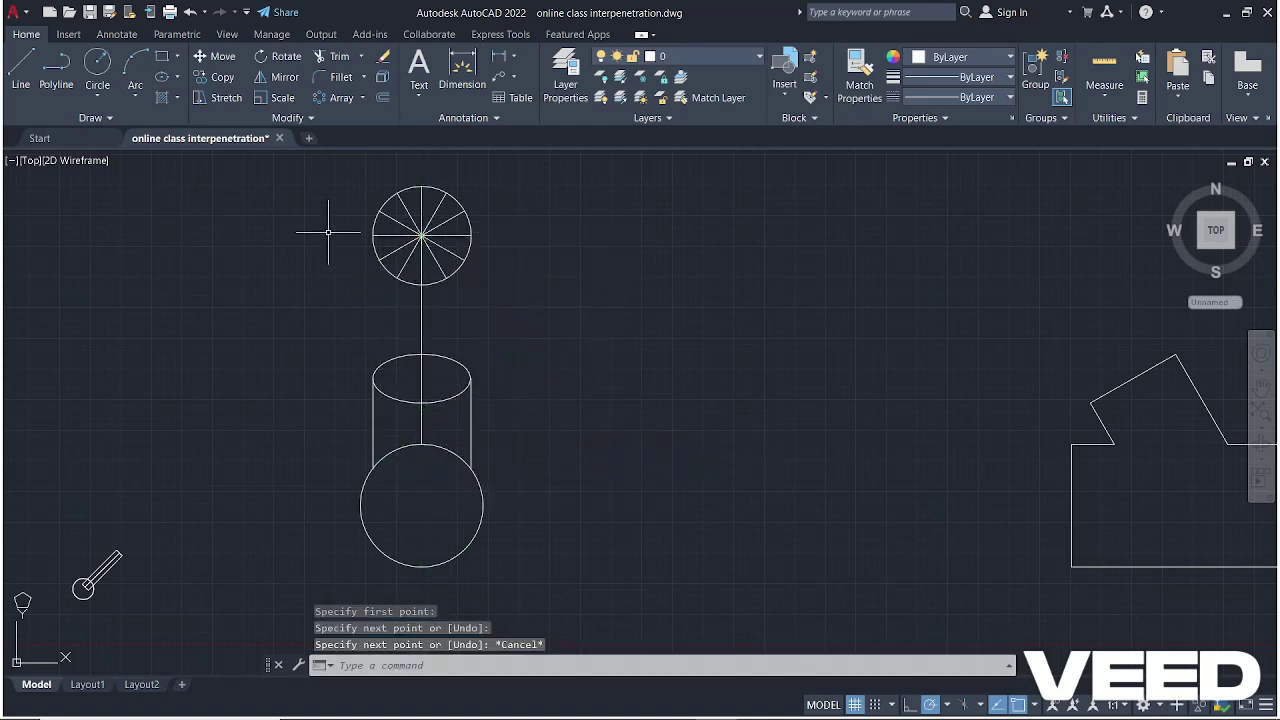
# Project the two upper-right division points of the divided circle vertically down to the large lower circle
pyautogui.press('Return')
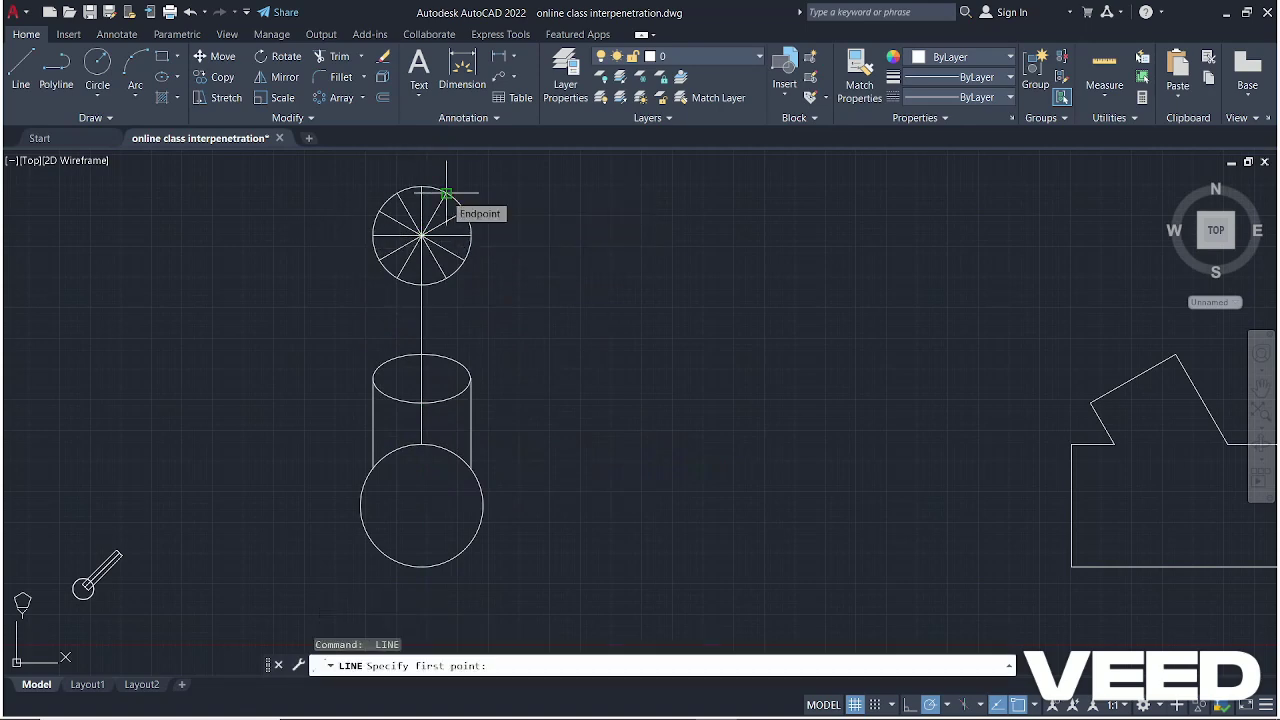
pyautogui.click(446, 193)
pyautogui.click(446, 450)
pyautogui.press('Escape')
pyautogui.press('Return')
pyautogui.click(464, 212)
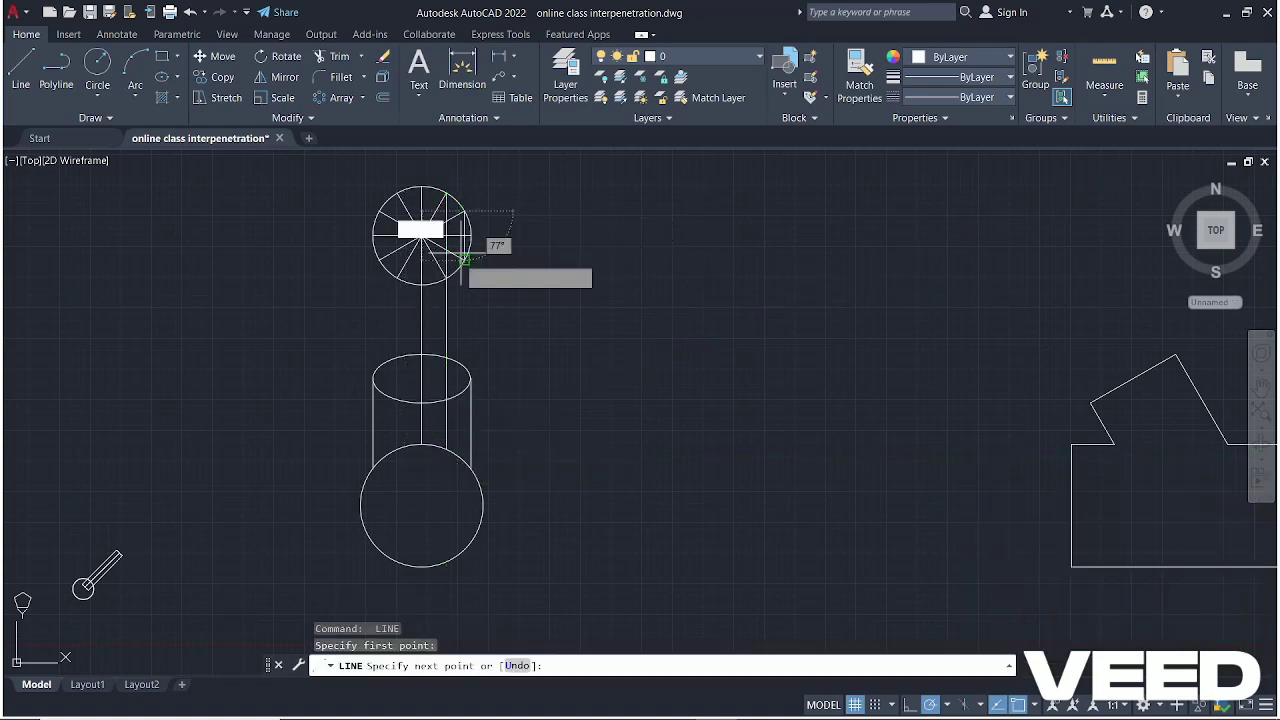
pyautogui.click(464, 462)
pyautogui.press('Return')
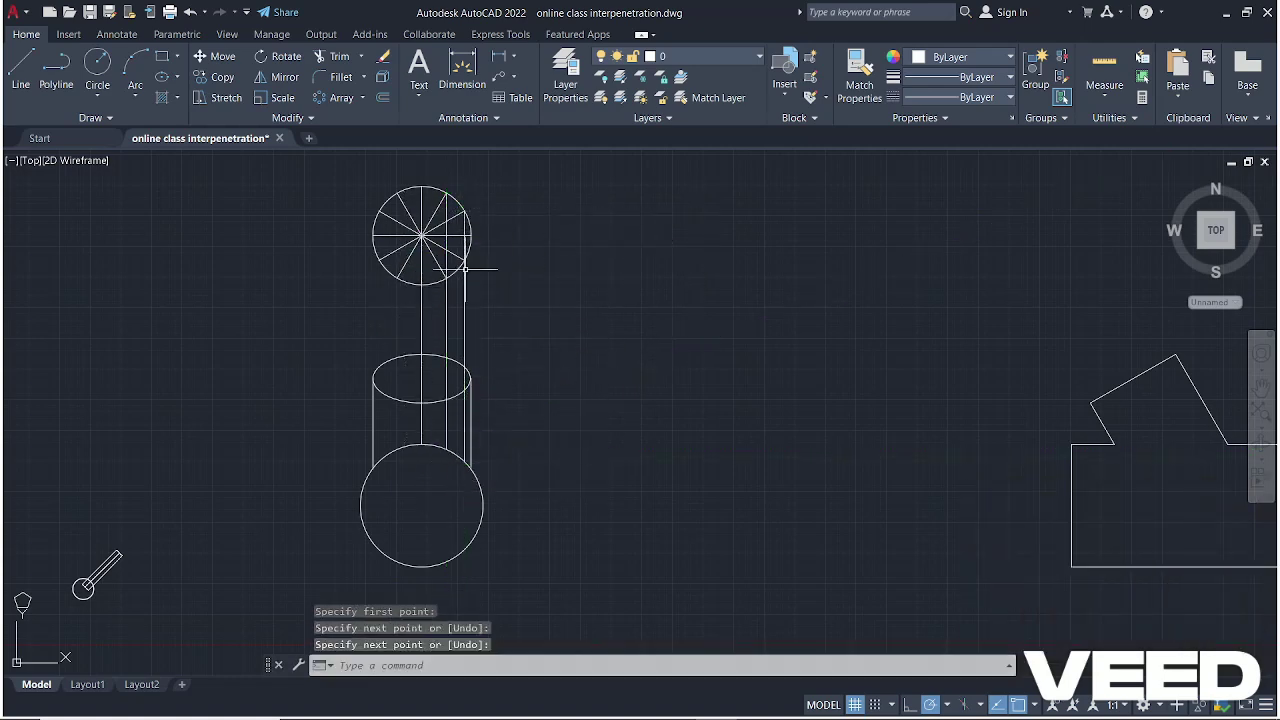
# Project the two upper-left division points of the divided circle down to the large lower circle
pyautogui.press('Return')
pyautogui.click(400, 193)
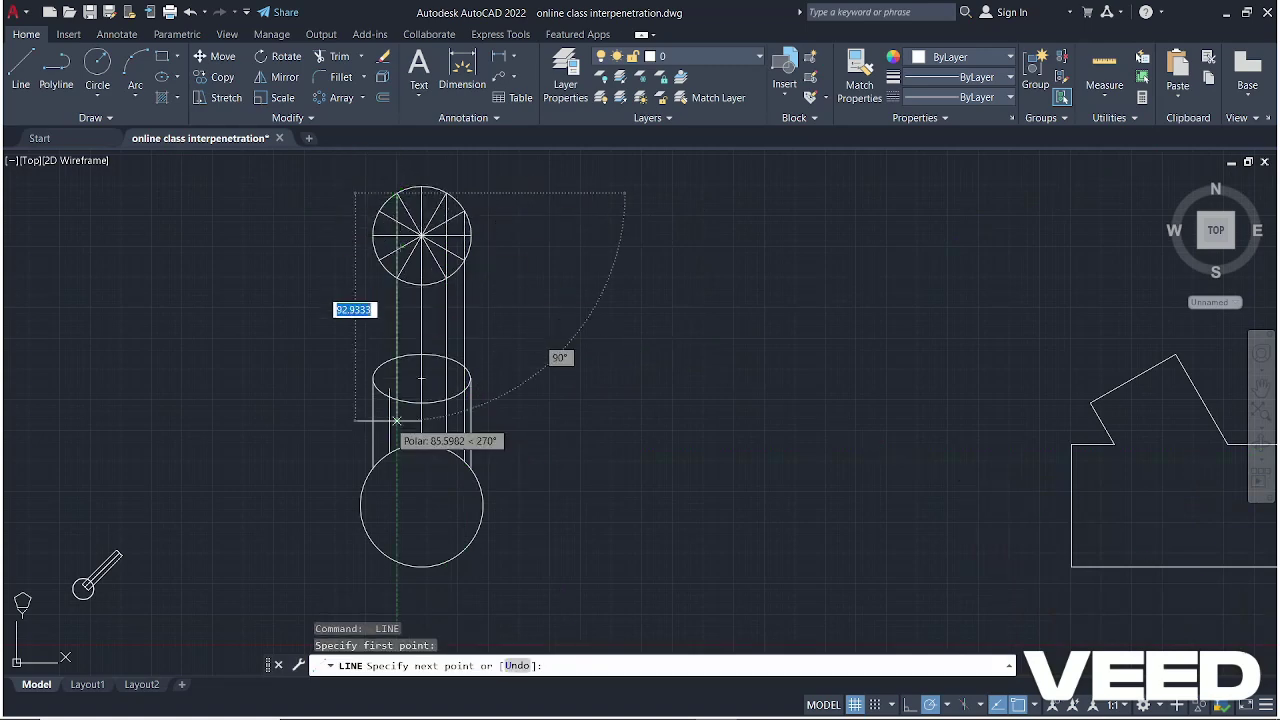
pyautogui.click(402, 450)
pyautogui.click(402, 450)
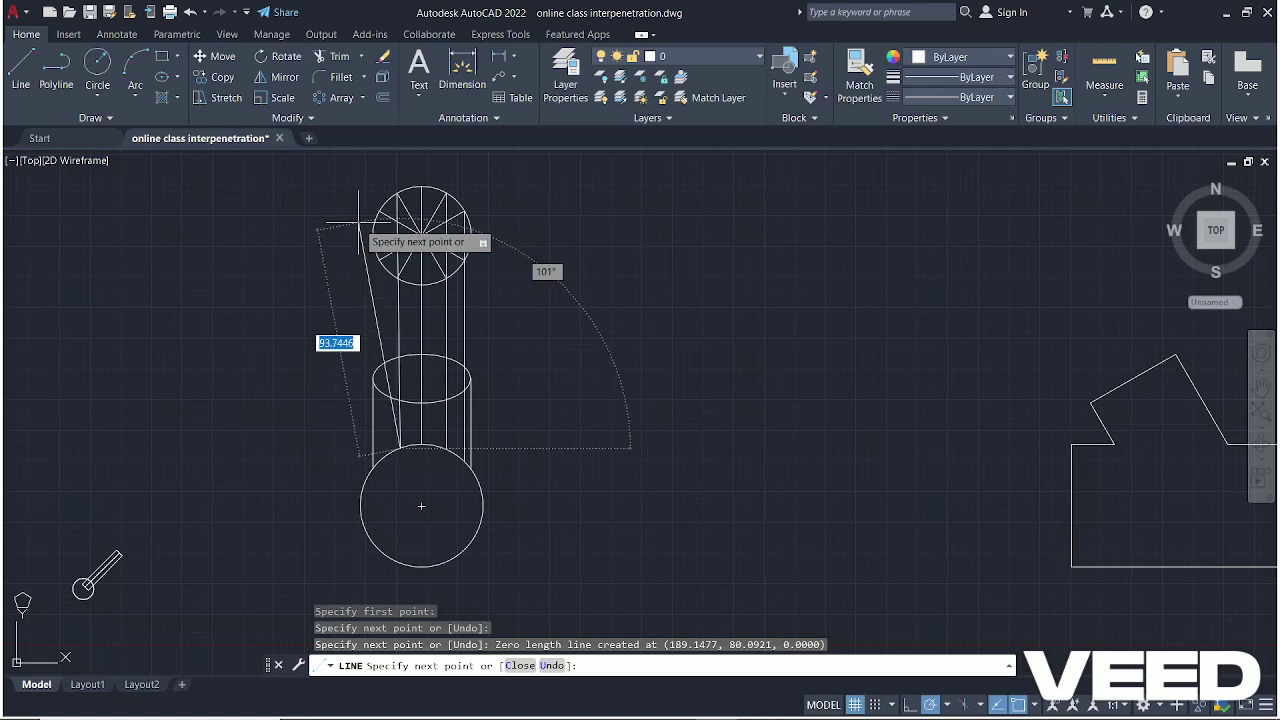
pyautogui.press('Escape')
pyautogui.press('Return')
pyautogui.click(378, 211)
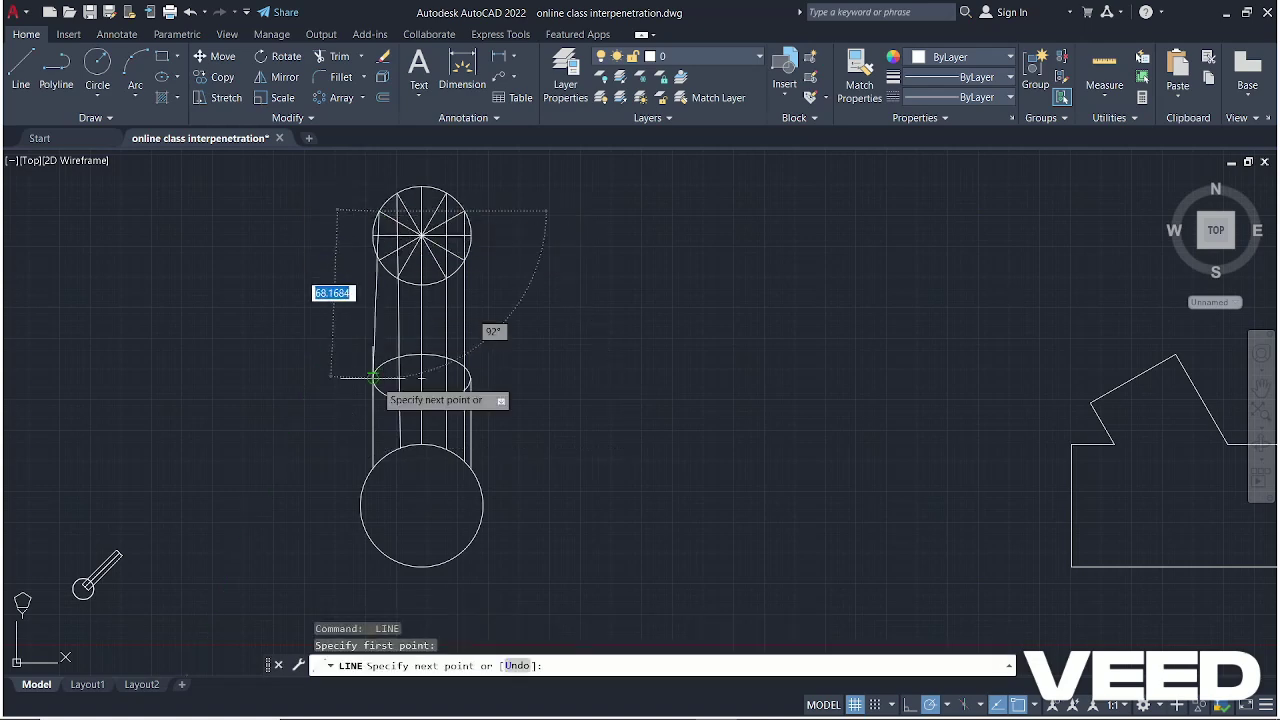
pyautogui.doubleClick(378, 461)
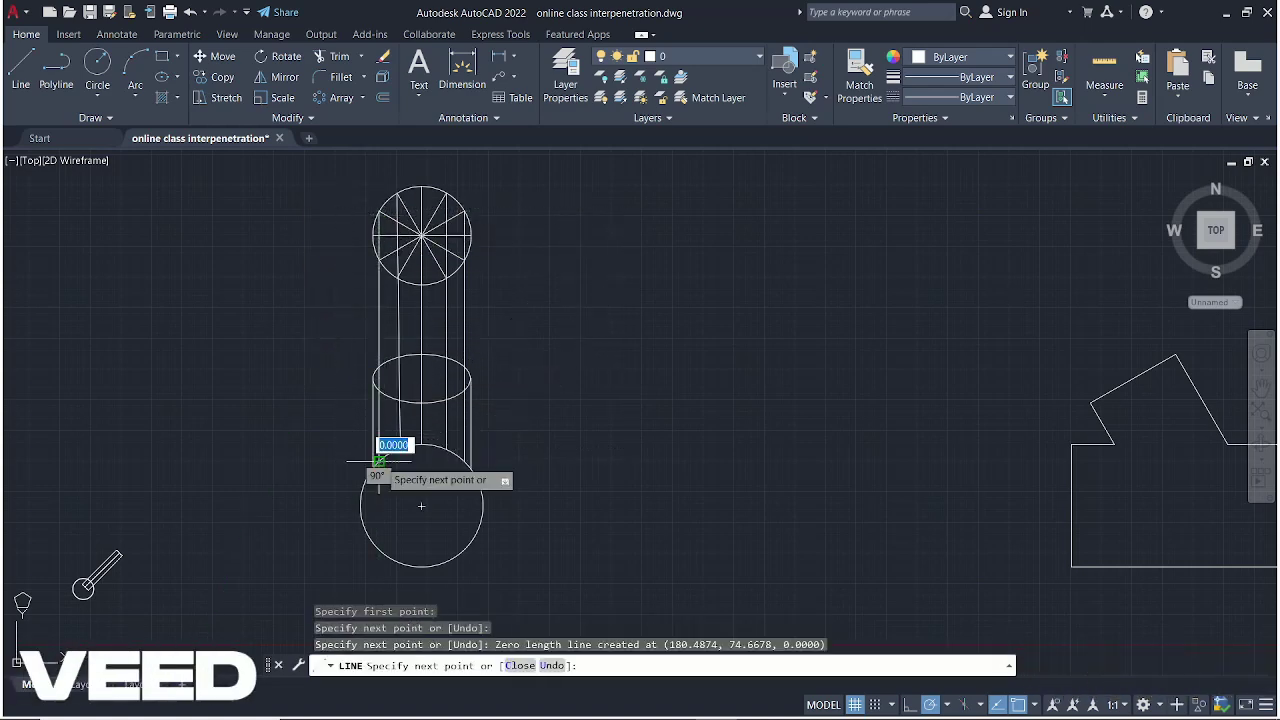
pyautogui.click(378, 461)
pyautogui.press('Return')
# Project the small cylinder's left outline point on the large circle horizontally to the right edge of the elevation
pyautogui.scroll(-3, 200, 223)
pyautogui.scroll(2, 423, 334)
pyautogui.scroll(-2, 623, 360)
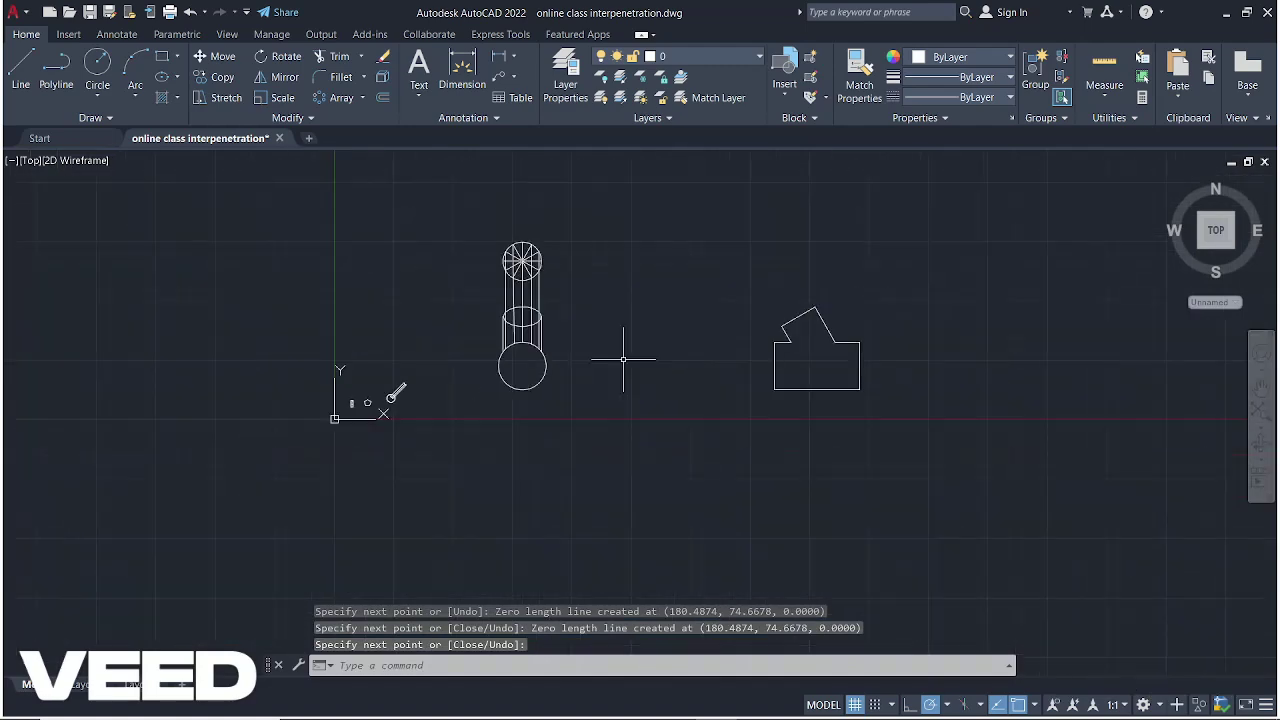
pyautogui.press('Return')
pyautogui.scroll(2, 506, 290)
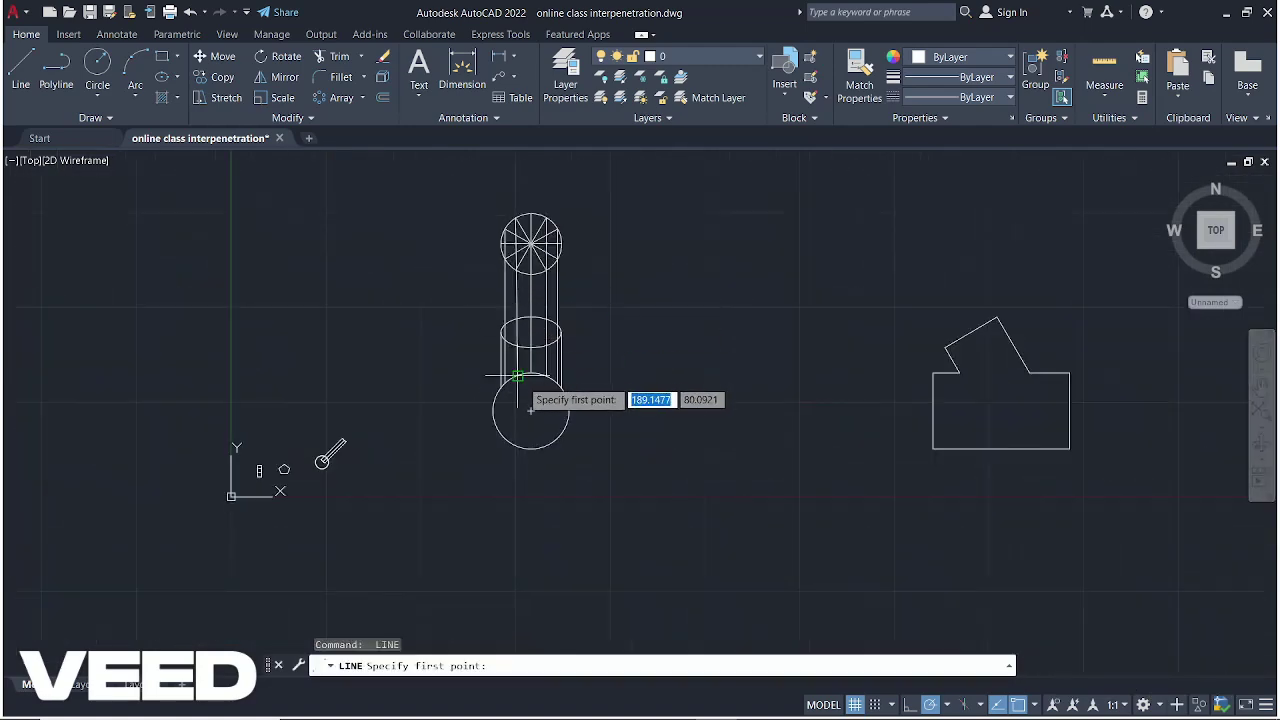
pyautogui.scroll(3, 501, 388)
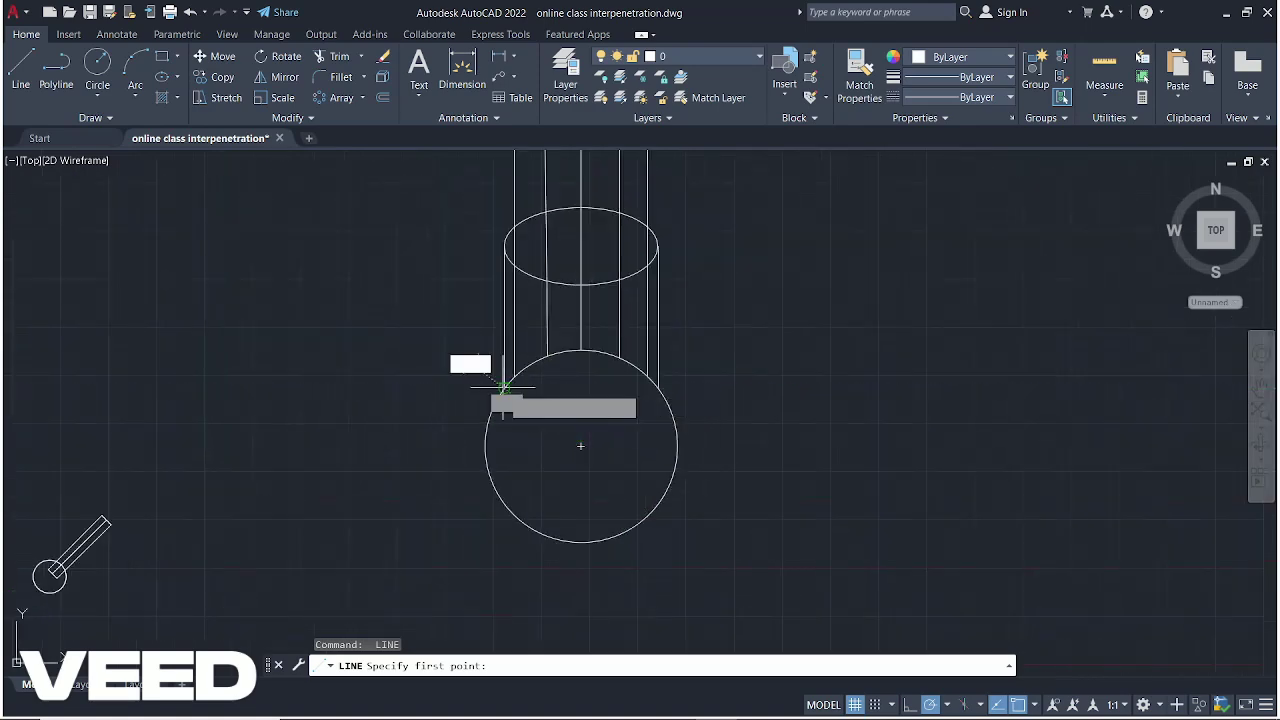
pyautogui.scroll(-5, 366, 375)
pyautogui.click(408, 377)
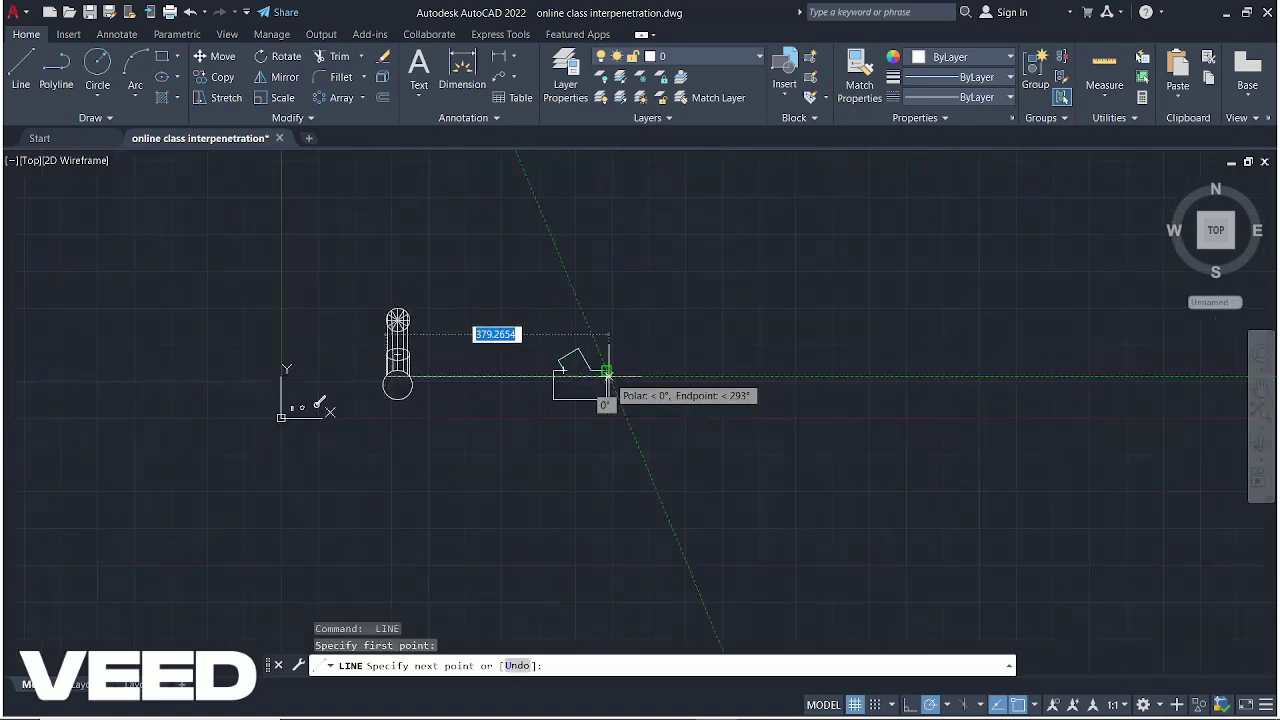
pyautogui.scroll(5, 607, 376)
pyautogui.click(570, 379)
pyautogui.scroll(-8, 570, 379)
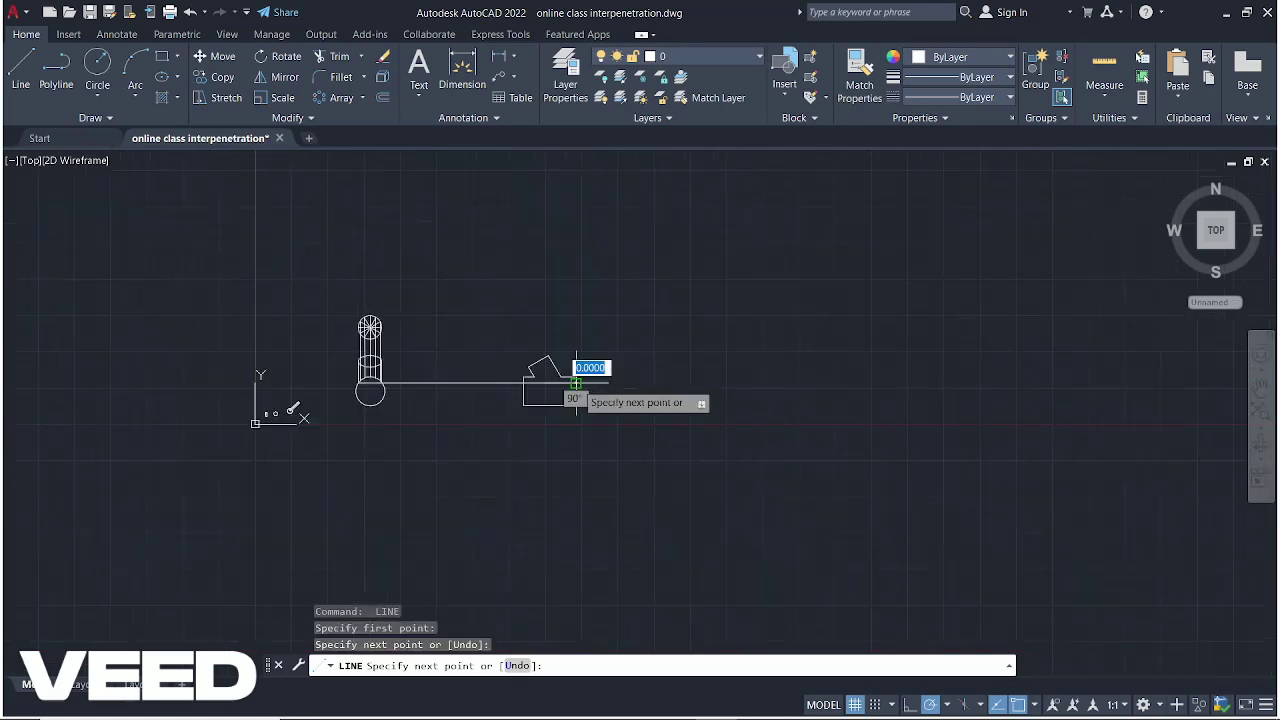
pyautogui.press('Escape')
# Project the outer-left division point on the large circle horizontally to the right edge of the elevation
pyautogui.scroll(4, 420, 380)
pyautogui.press('Return')
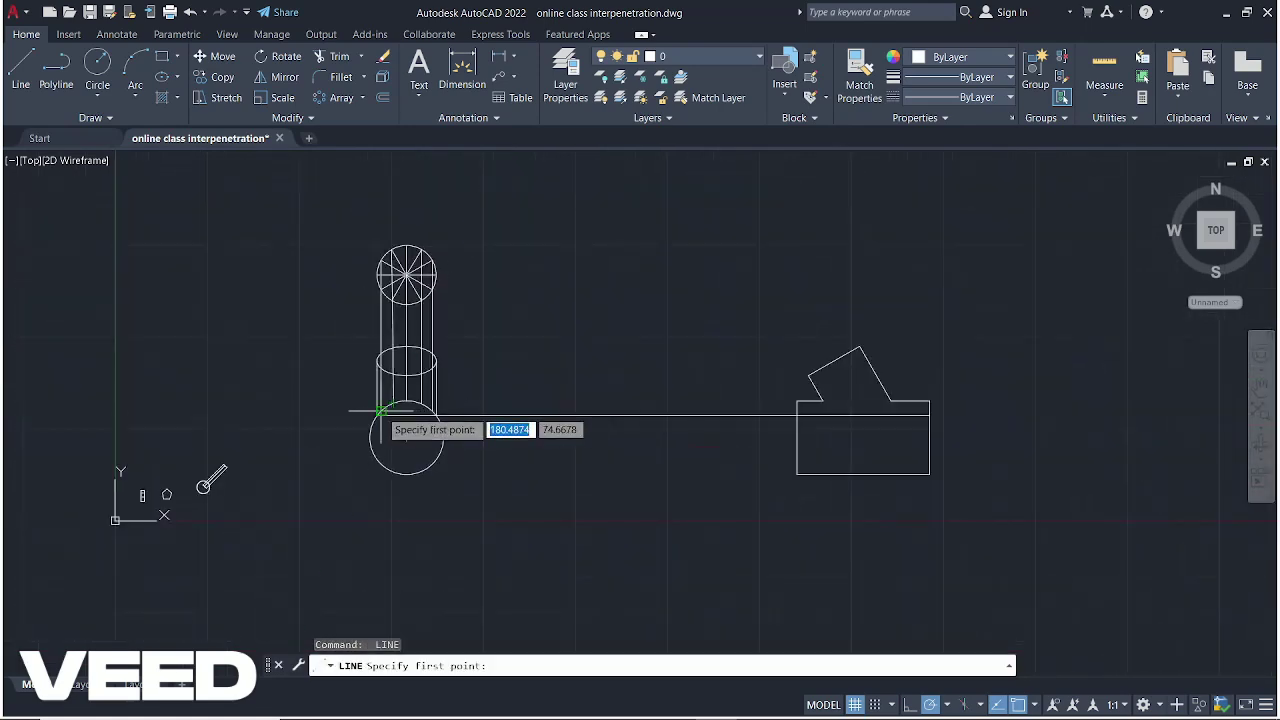
pyautogui.scroll(3, 381, 410)
pyautogui.click(370, 419)
pyautogui.scroll(-6, 334, 360)
pyautogui.scroll(6, 520, 320)
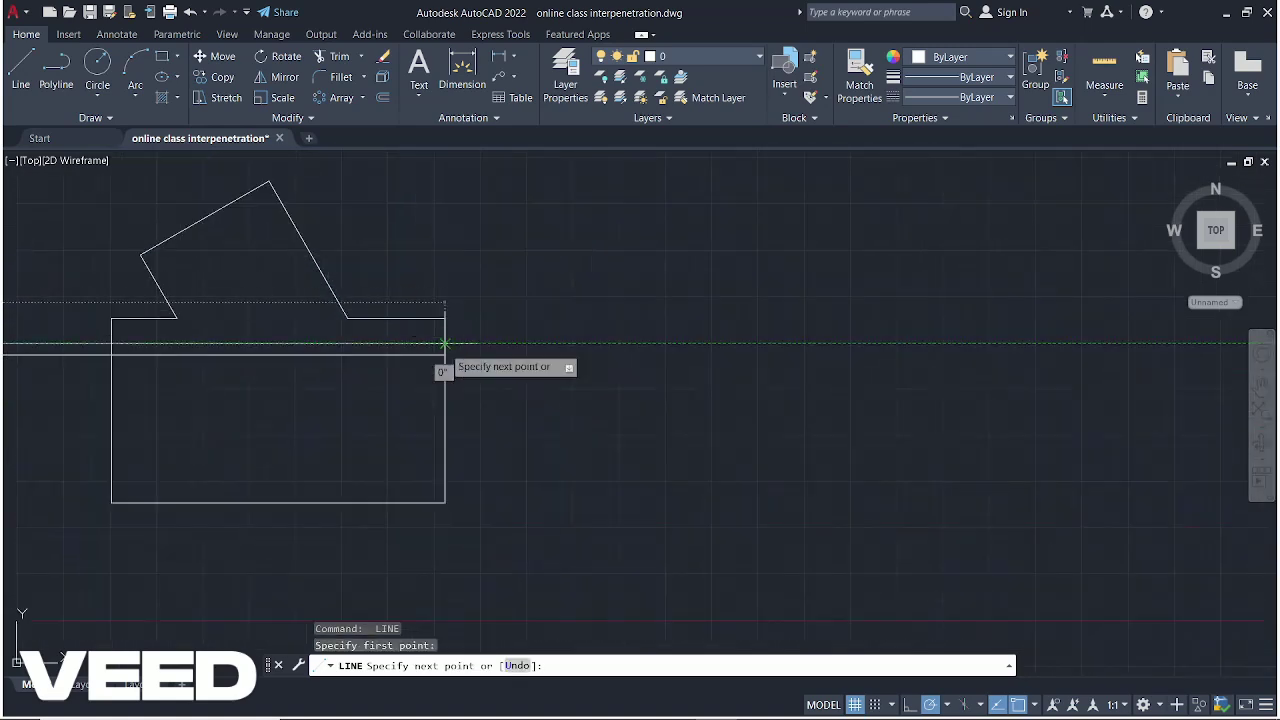
pyautogui.click(445, 344)
pyautogui.press('Return')
# Draw a horizontal projection line from the inner-left division point on the large circle to the elevation's right edge
pyautogui.scroll(-8, 790, 375)
pyautogui.scroll(8, 540, 380)
pyautogui.press('Return')
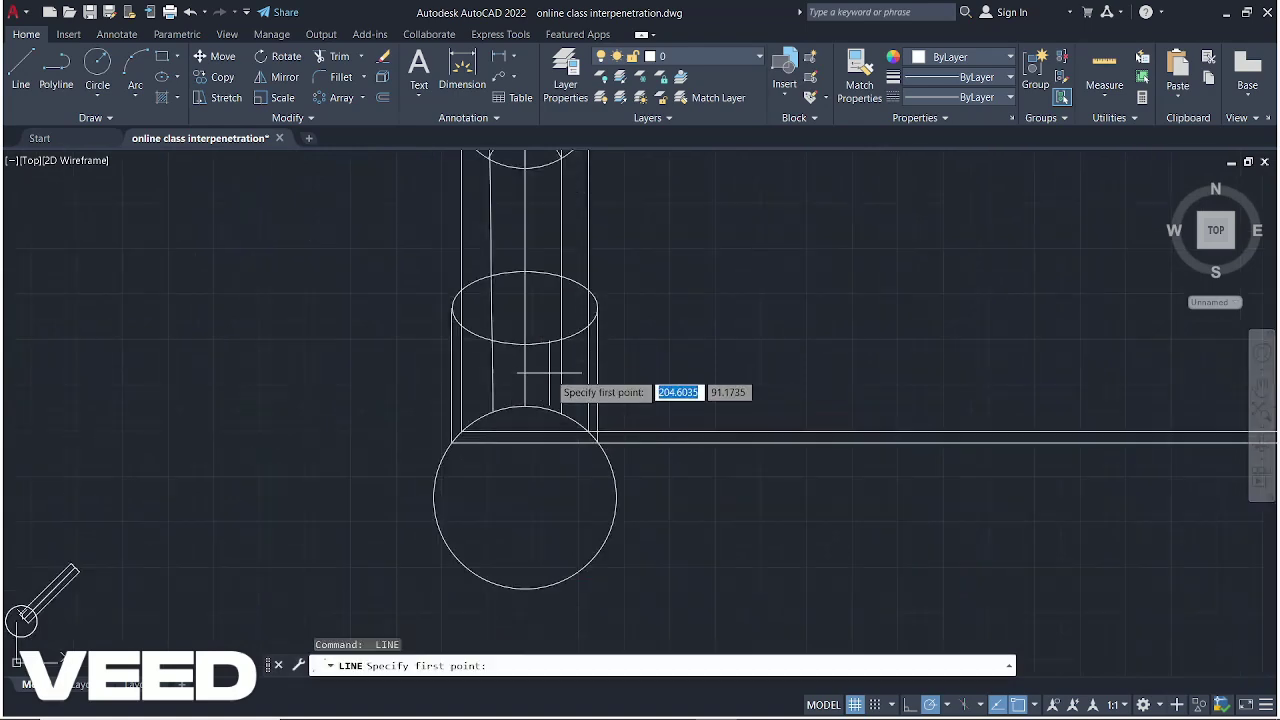
pyautogui.click(493, 408)
pyautogui.scroll(5, 493, 408)
pyautogui.scroll(5, 509, 385)
pyautogui.click(551, 405)
pyautogui.scroll(-6, 600, 380)
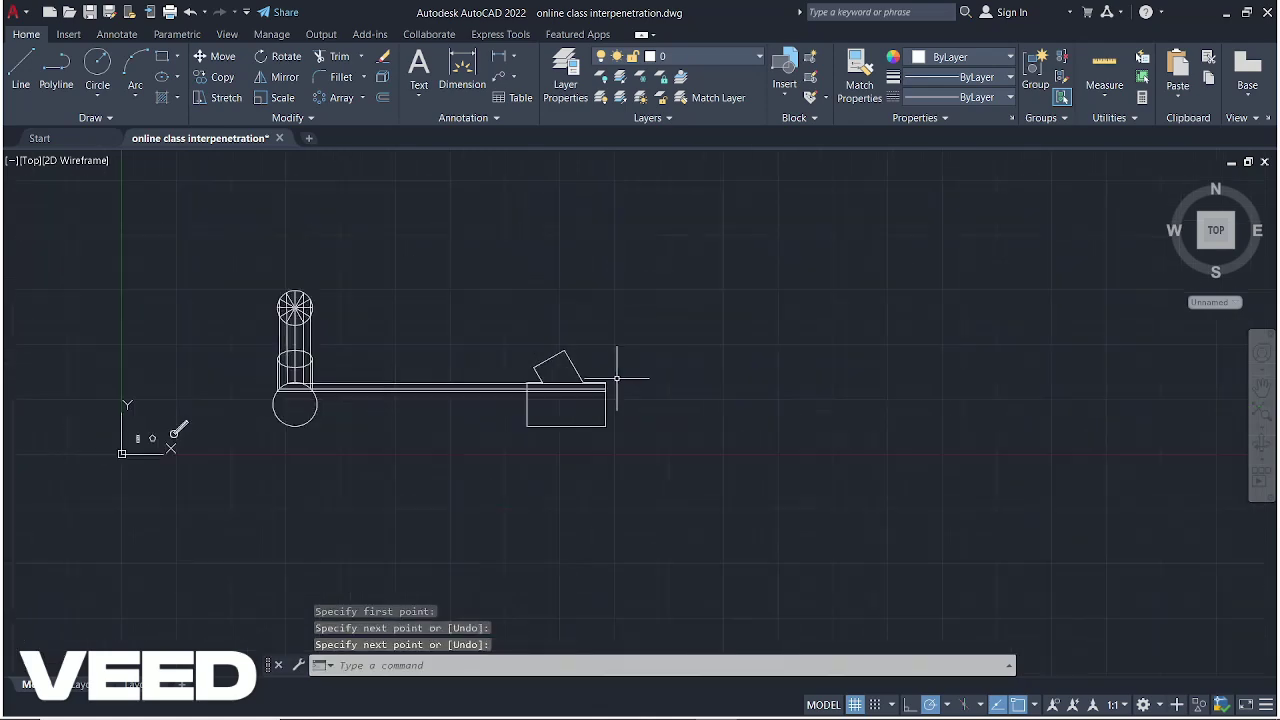
# Project the topmost point of the large circle horizontally to the right edge of the elevation
pyautogui.scroll(5, 434, 400)
pyautogui.press('Return')
pyautogui.press('Return')
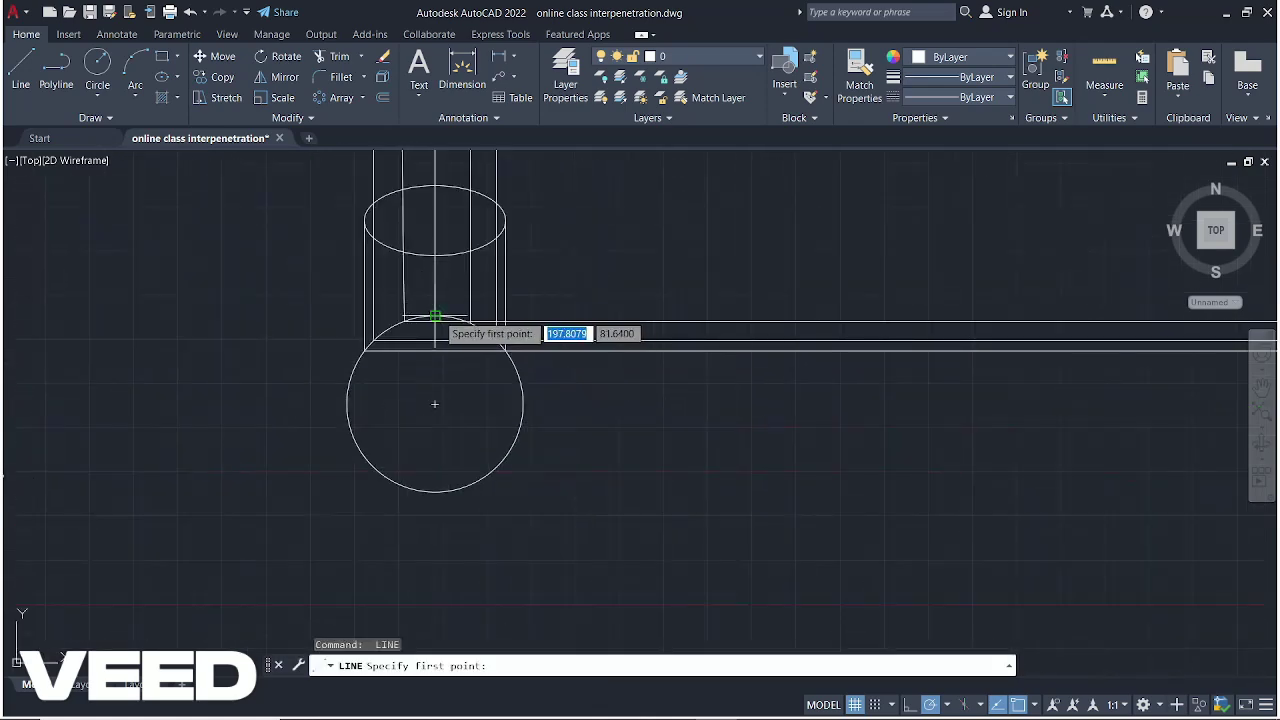
pyautogui.click(435, 318)
pyautogui.scroll(-5, 400, 343)
pyautogui.scroll(6, 400, 343)
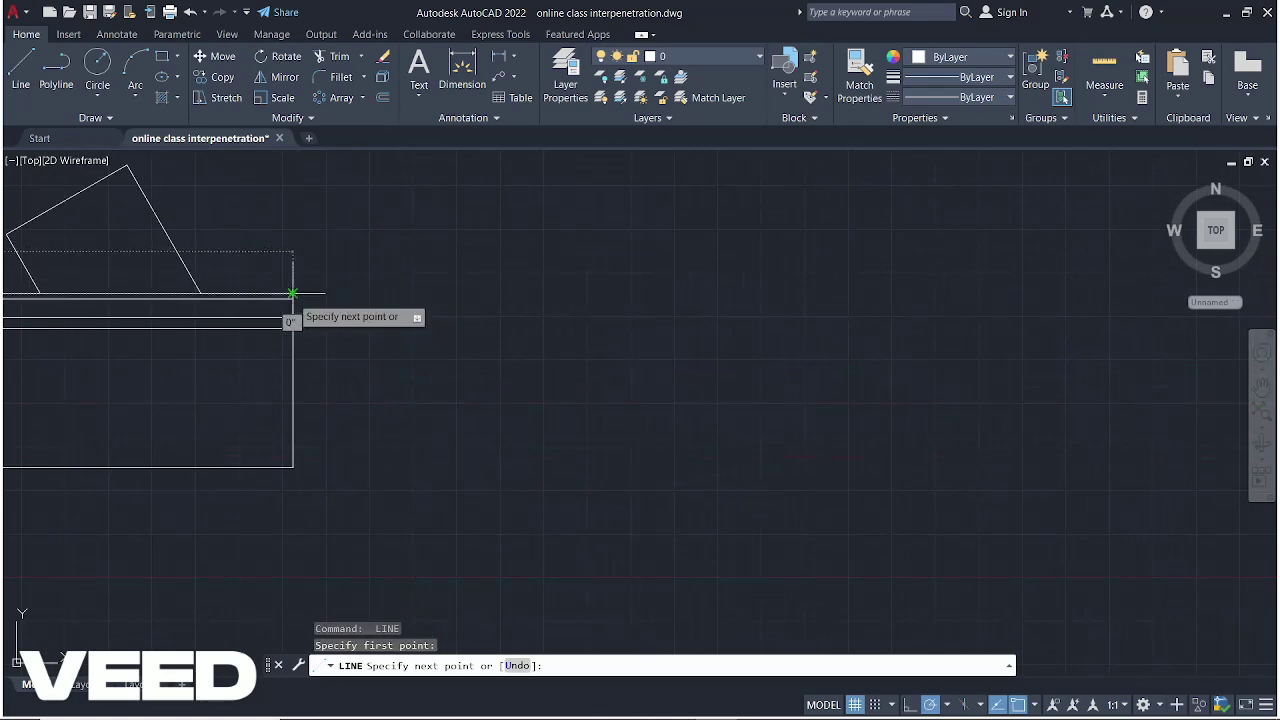
pyautogui.click(292, 298)
pyautogui.press('Escape')
# Delete the horizontal projection line that starts at the inner-left division point of the large circle
pyautogui.scroll(-4, 620, 353)
pyautogui.scroll(-2, 620, 353)
pyautogui.scroll(6, 643, 371)
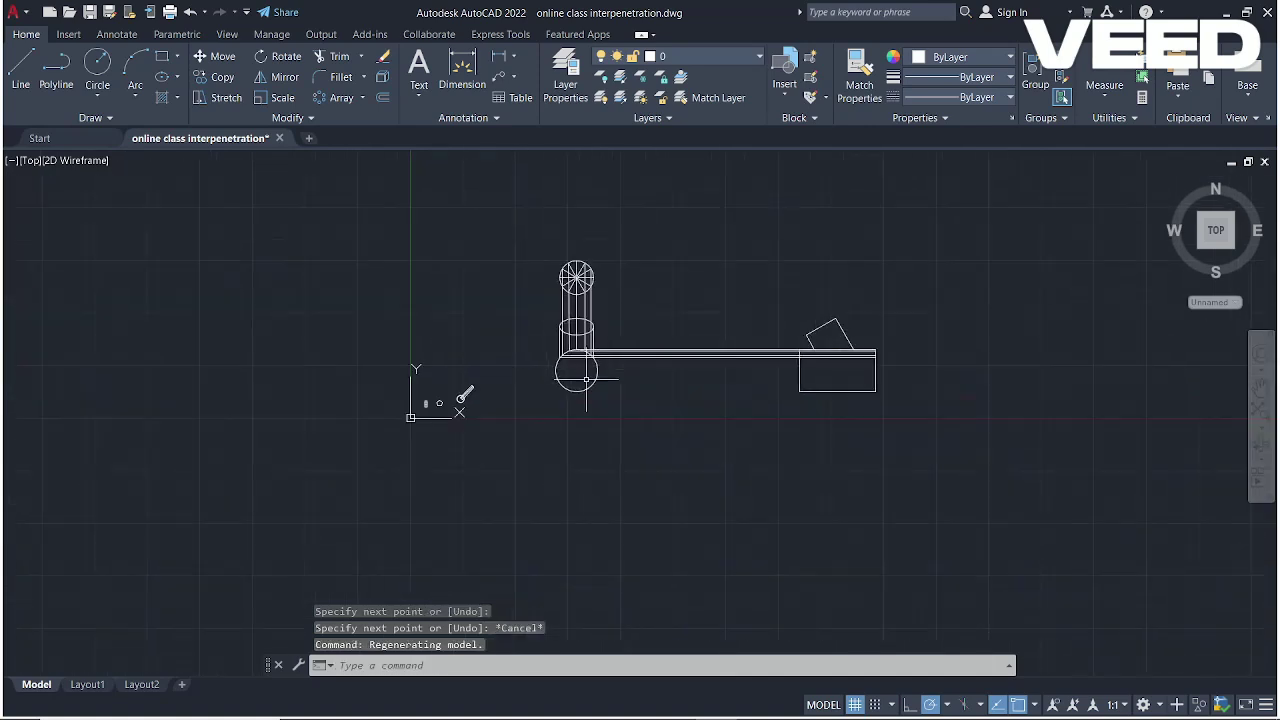
pyautogui.scroll(2, 645, 411)
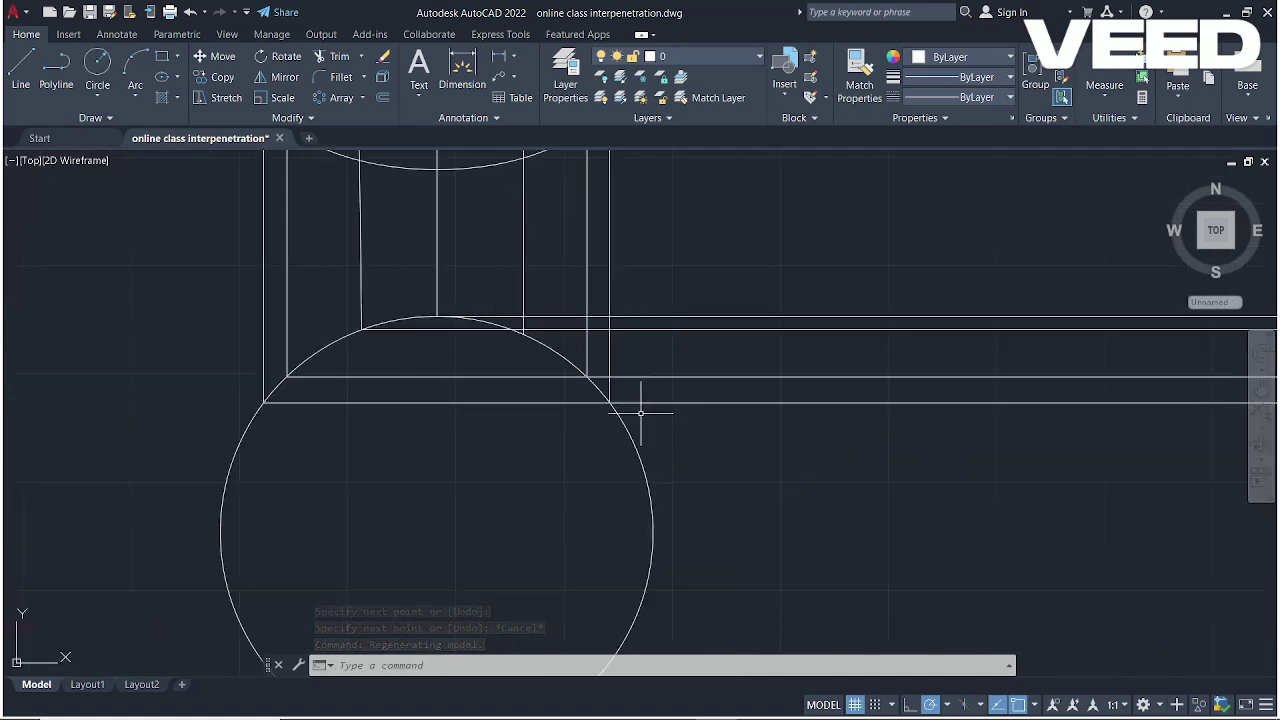
pyautogui.click(656, 327)
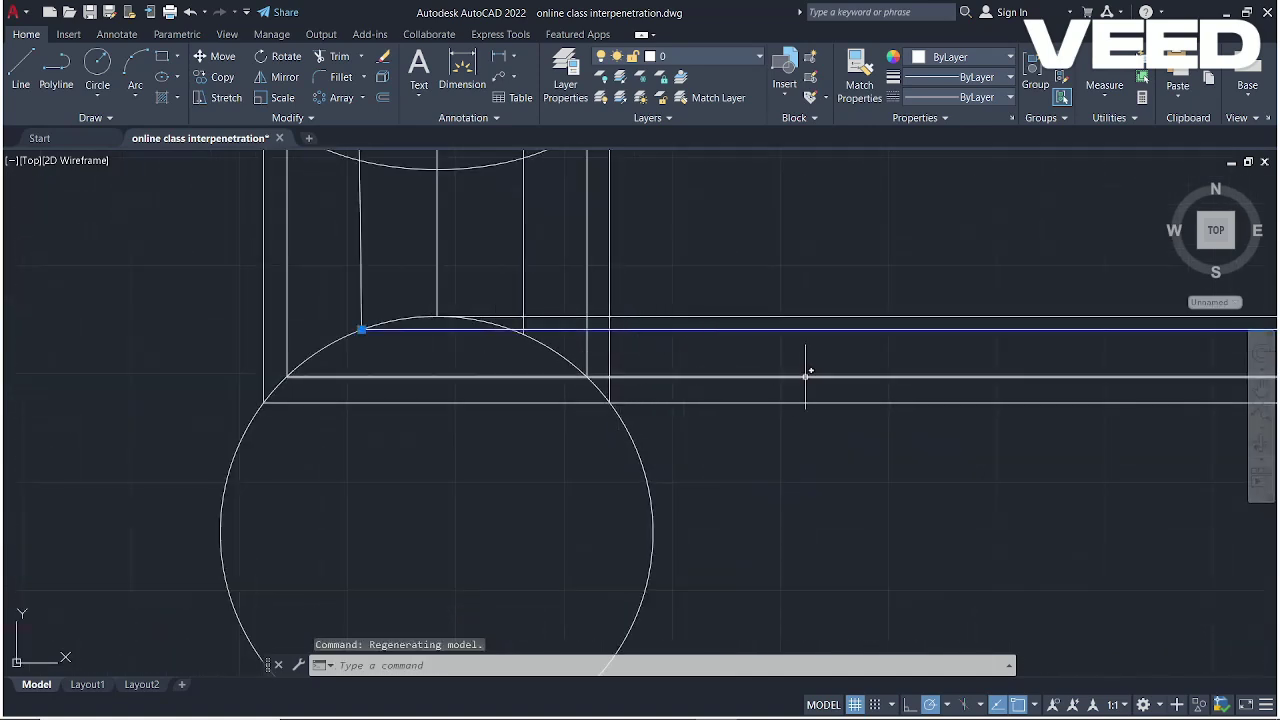
pyautogui.press('Delete')
pyautogui.press('Return')
pyautogui.press('Escape')
pyautogui.press('Return')
pyautogui.press('Escape')
# Redraw the projection line from the inner-left division point on the large circle across to the elevation's right edge
pyautogui.write('l')
pyautogui.press('Return')
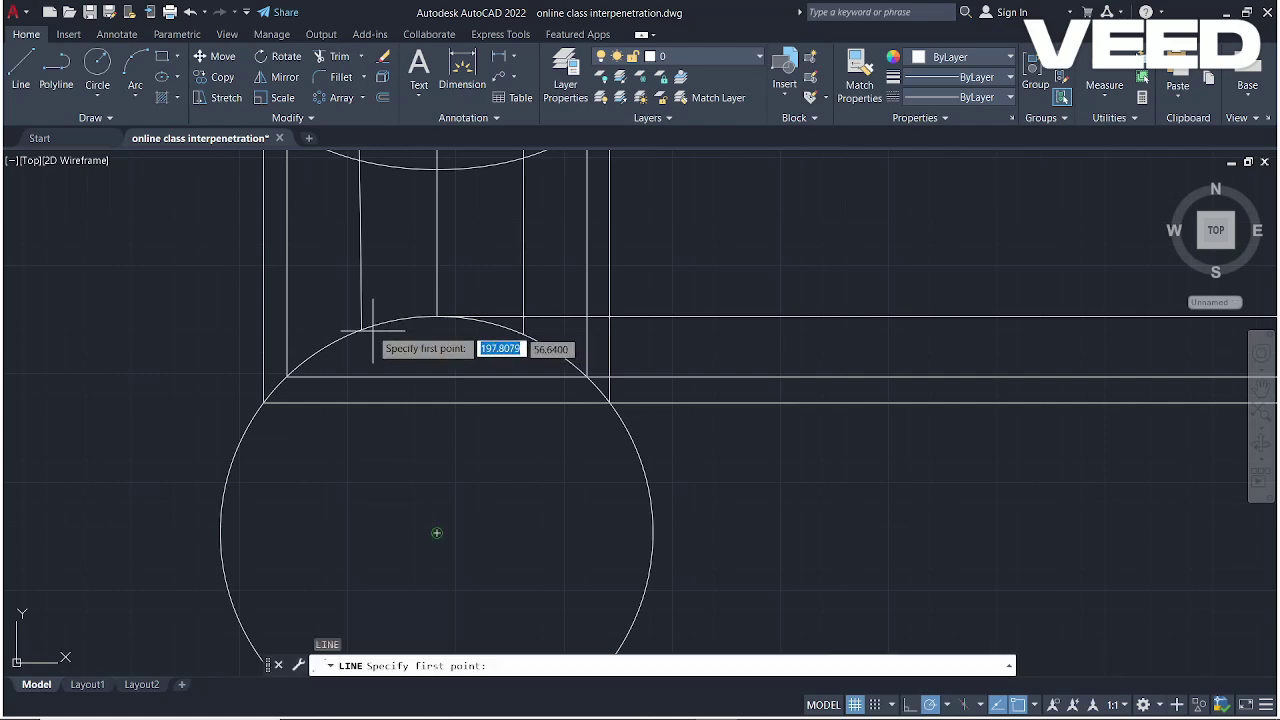
pyautogui.click(362, 329)
pyautogui.scroll(-5, 690, 345)
pyautogui.scroll(4, 620, 410)
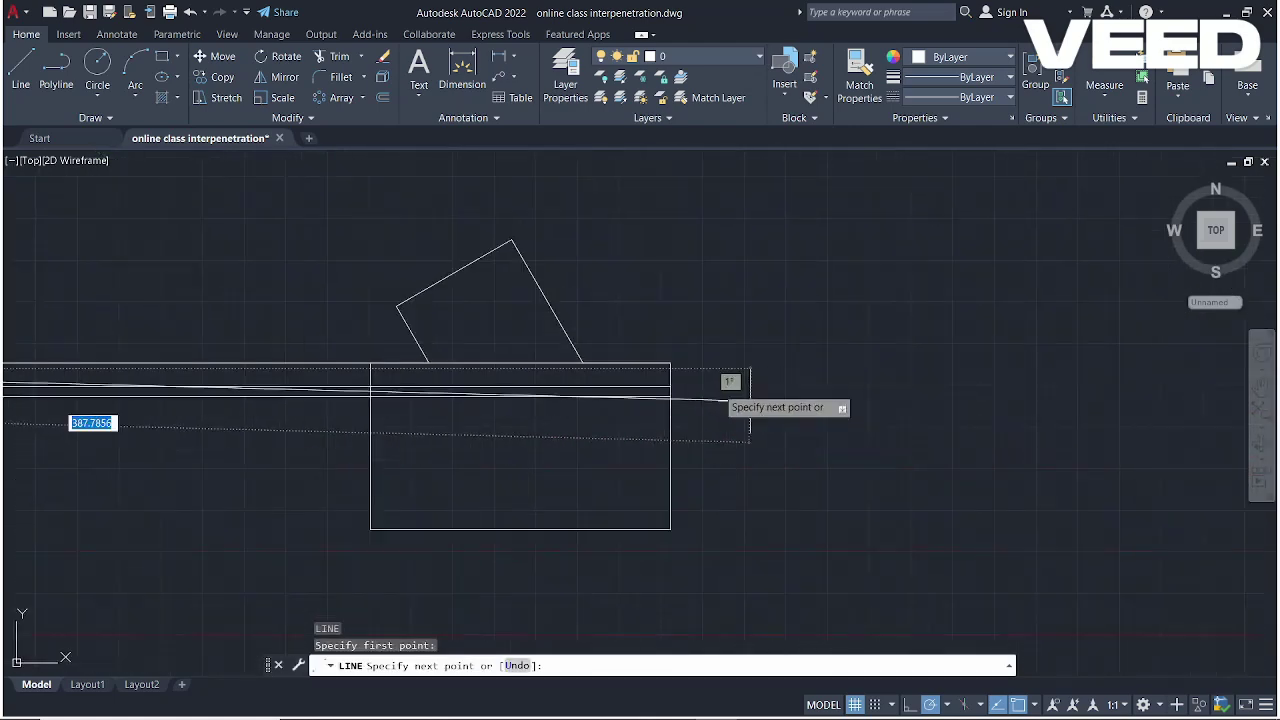
pyautogui.click(670, 390)
pyautogui.scroll(-2, 775, 408)
pyautogui.press('Escape')
# Offset the slanted end line of the elevation's inclined cylinder by 60 outward, away from the cylinder
pyautogui.scroll(-2, 662, 405)
pyautogui.scroll(4, 855, 386)
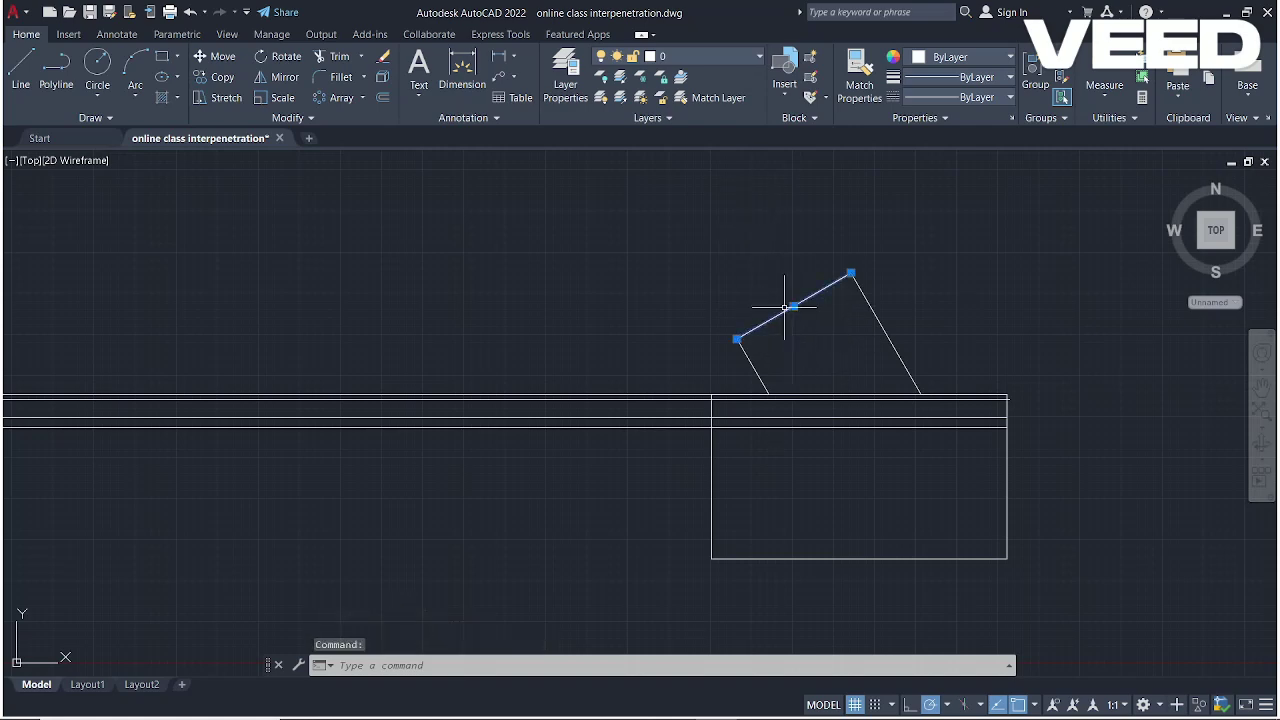
pyautogui.scroll(-2, 988, 363)
pyautogui.press('Return')
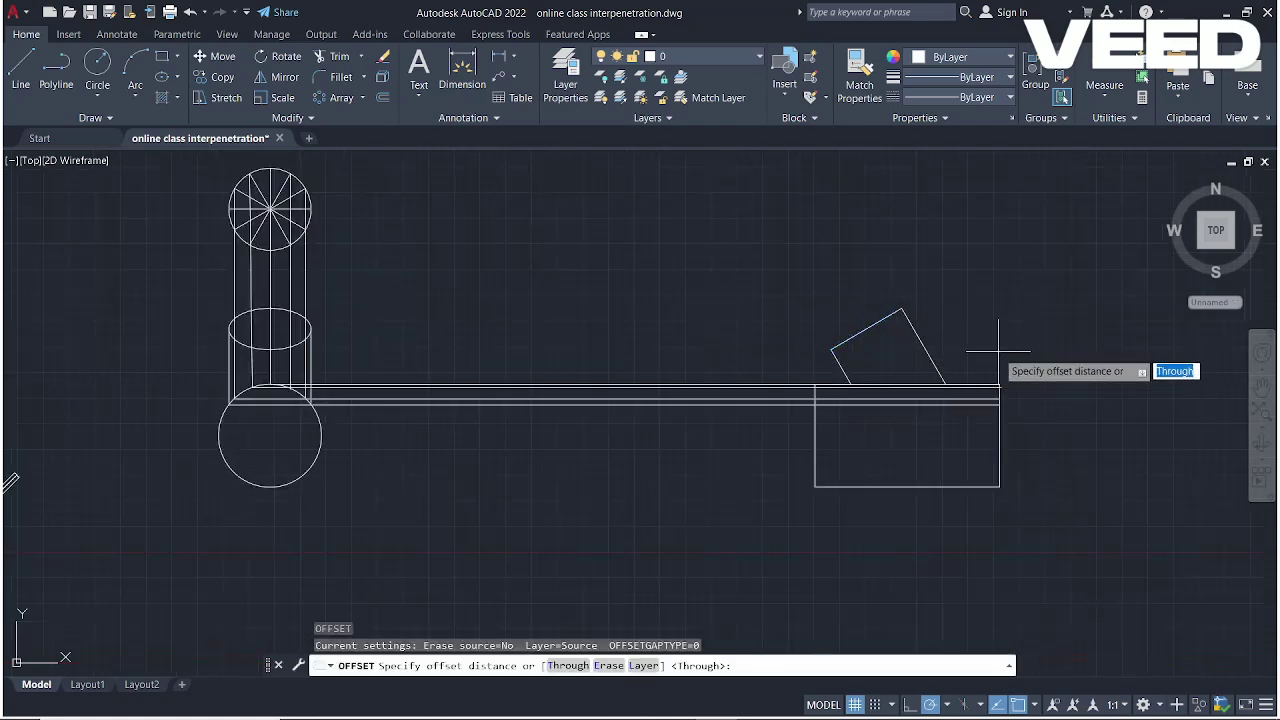
pyautogui.write('60')
pyautogui.press('Return')
pyautogui.click(867, 329)
pyautogui.click(818, 268)
pyautogui.scroll(-4, 850, 278)
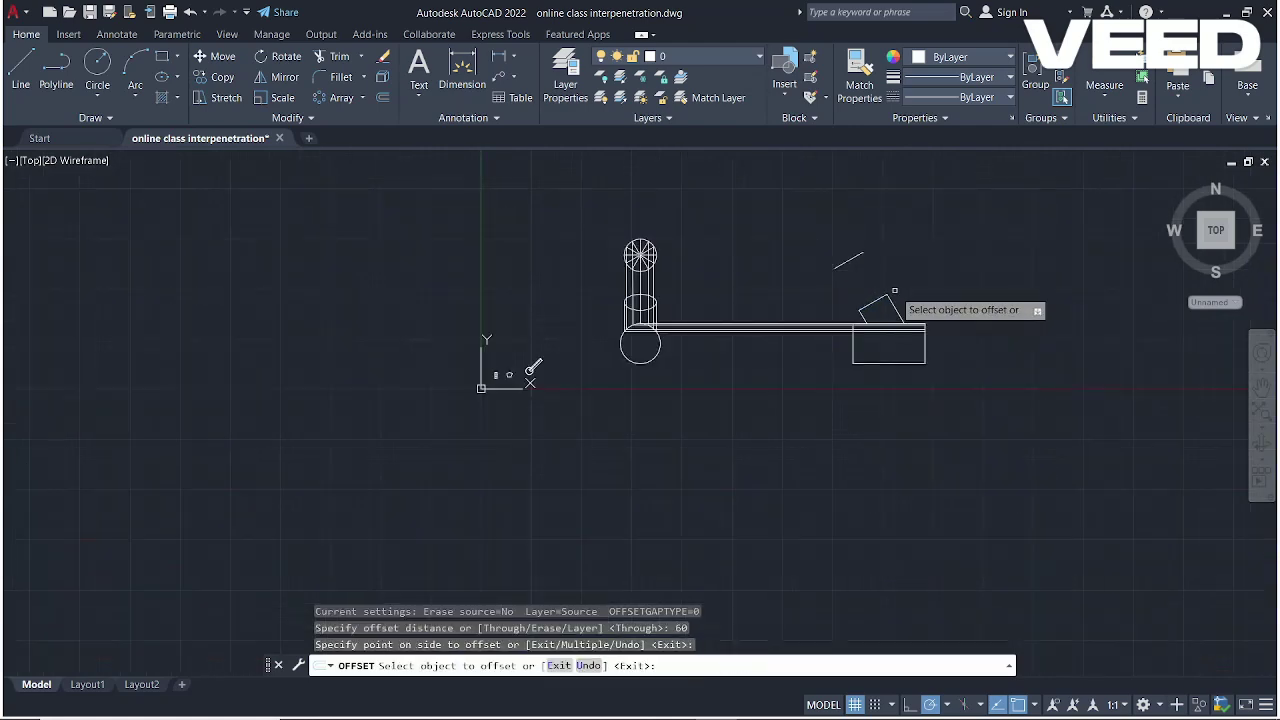
pyautogui.press('Escape')
pyautogui.rightClick(864, 317)
pyautogui.press('Escape')
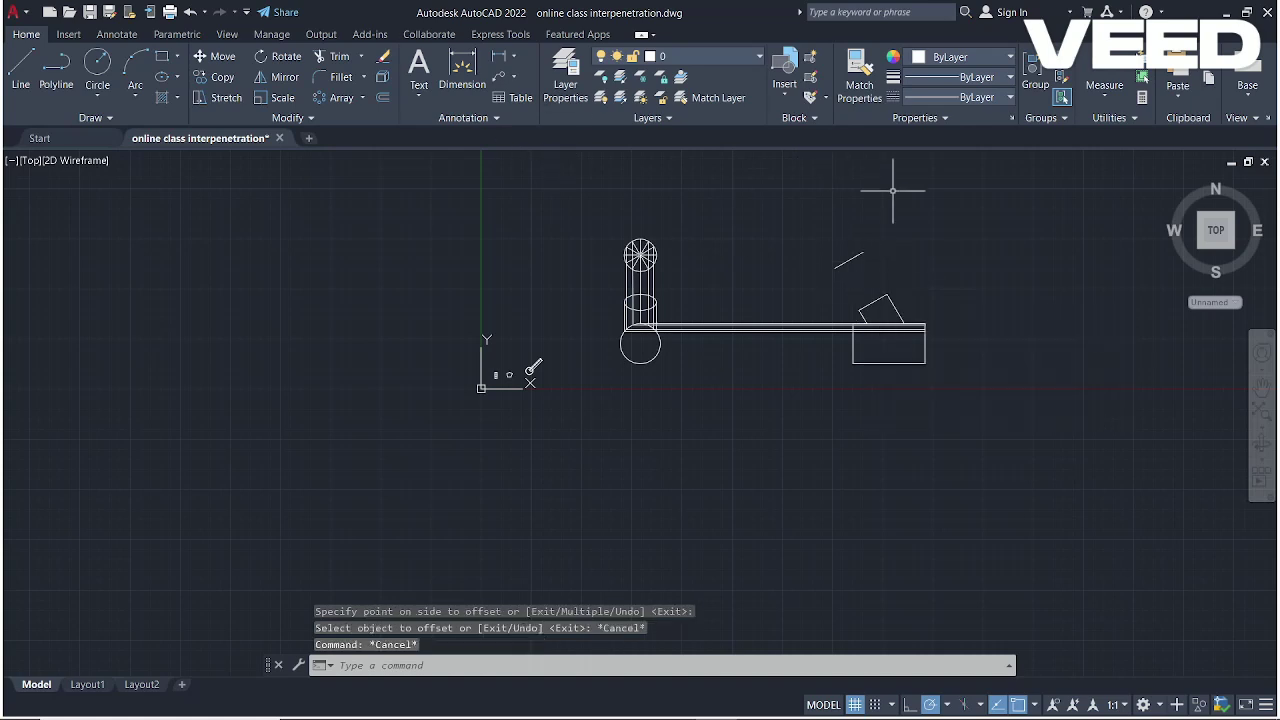
# Try to offset the detached slanted line by a further 40 away from the inclined cylinder
pyautogui.scroll(2, 829, 257)
pyautogui.click(817, 265)
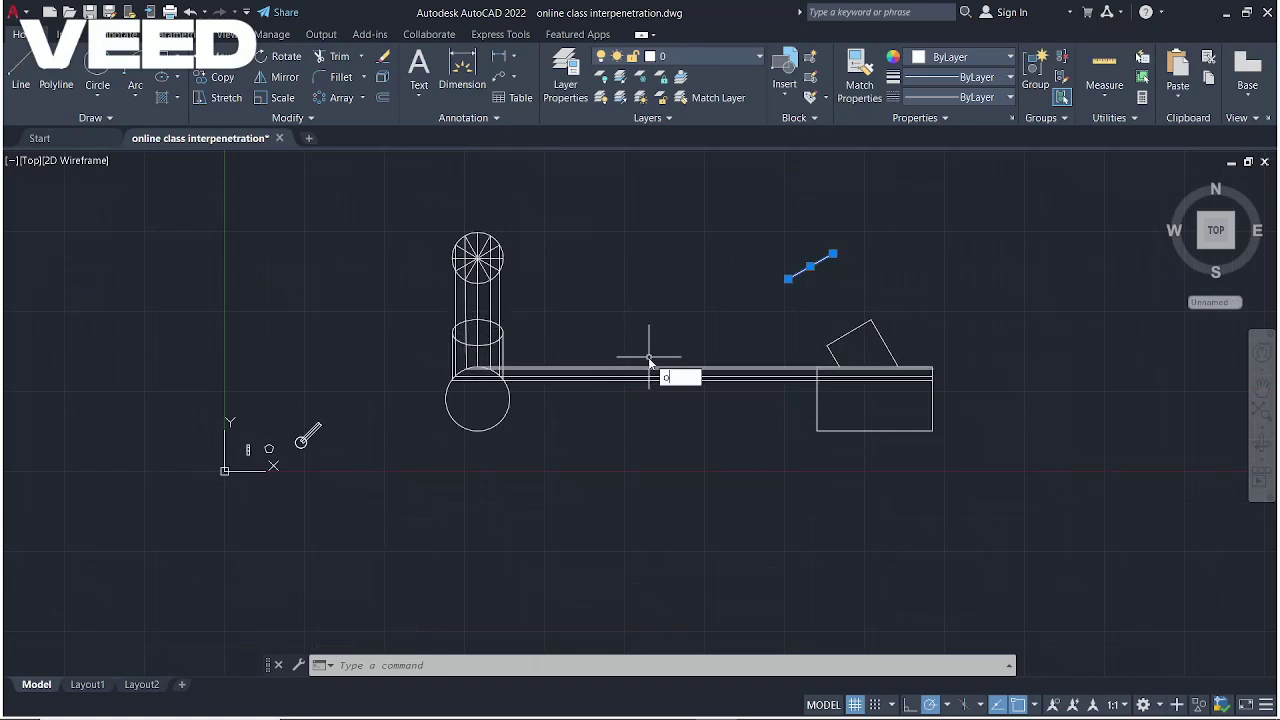
pyautogui.write('o')
pyautogui.press('Return')
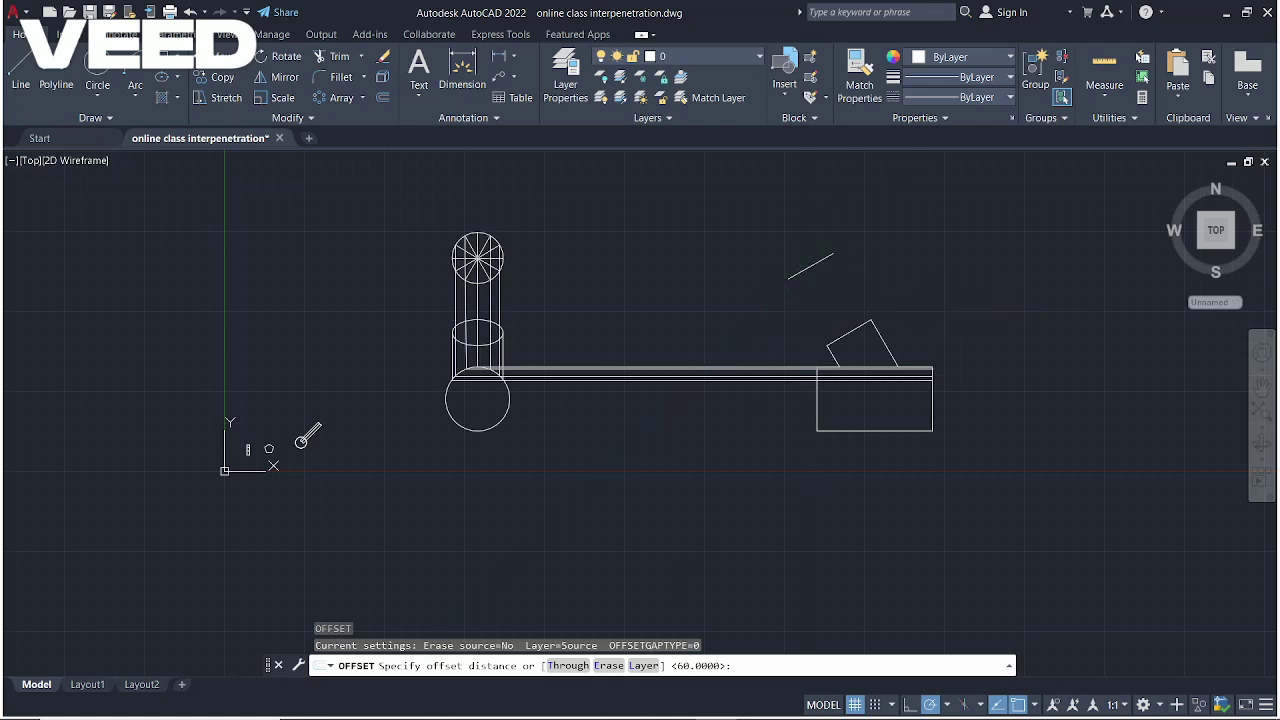
pyautogui.press('Return')
pyautogui.click(782, 236)
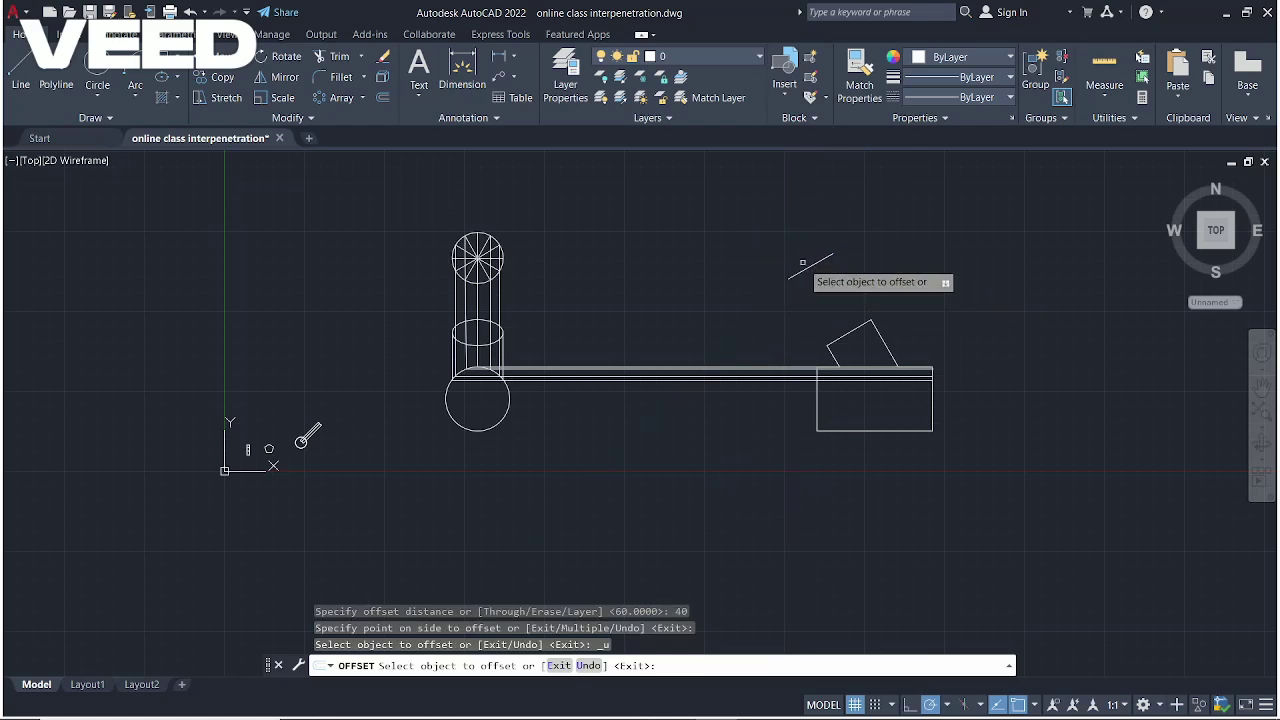
pyautogui.press('Return')
# Offset the detached slanted line by 20 on the side away from the inclined cylinder
pyautogui.write('o')
pyautogui.press('Return')
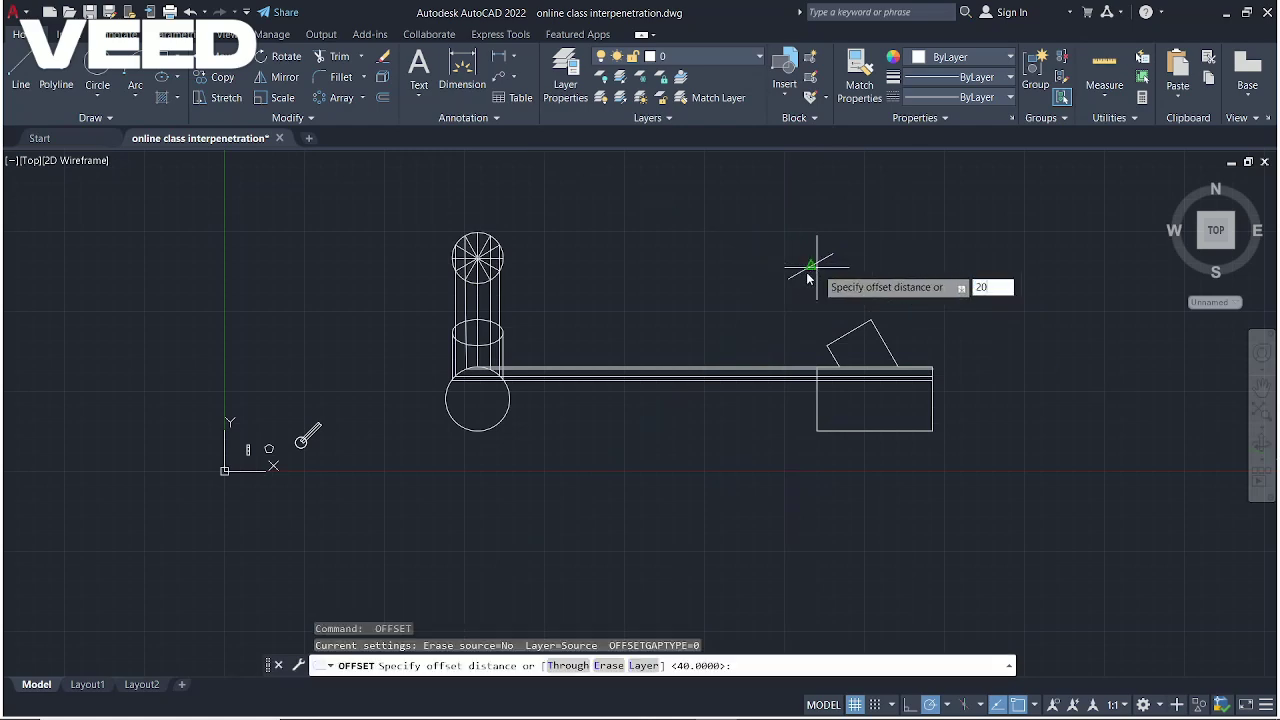
pyautogui.press('Return')
pyautogui.click(818, 258)
pyautogui.click(800, 265)
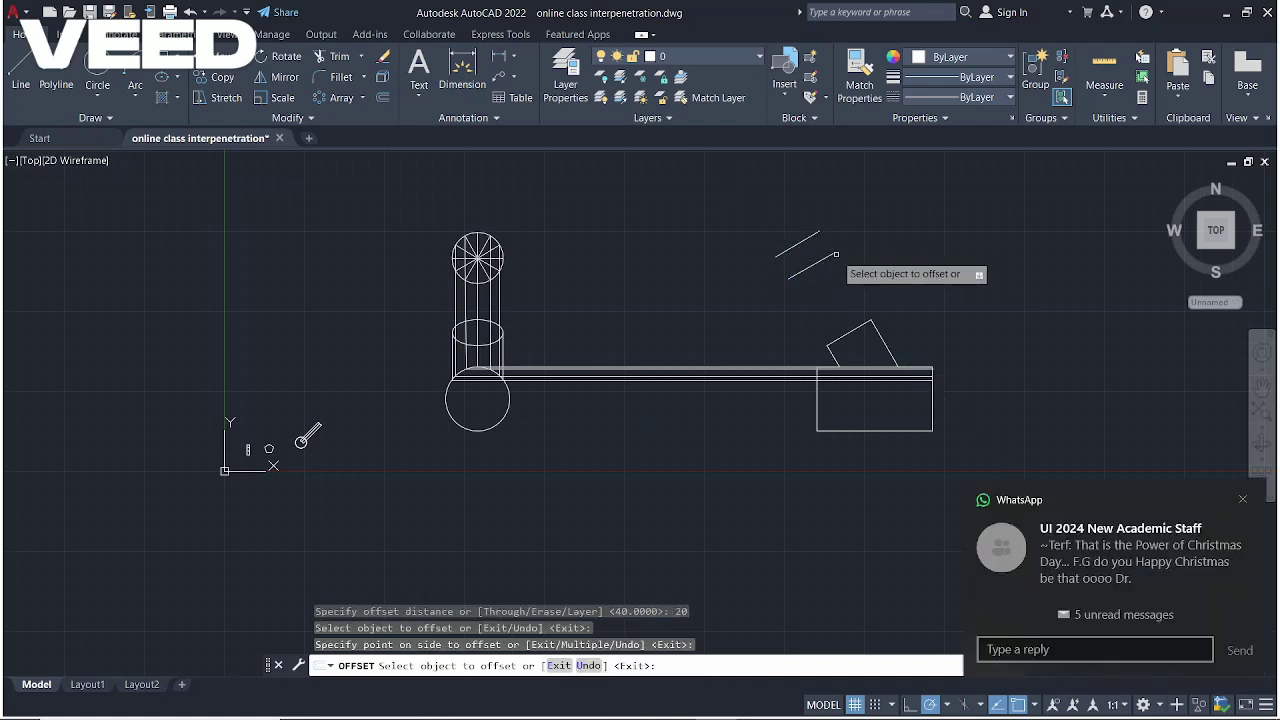
pyautogui.press('Escape')
# Draw a center ellipse on the lower slanted line's midpoint with both semi-axes 20, touching the outer slanted line
pyautogui.click(179, 77)
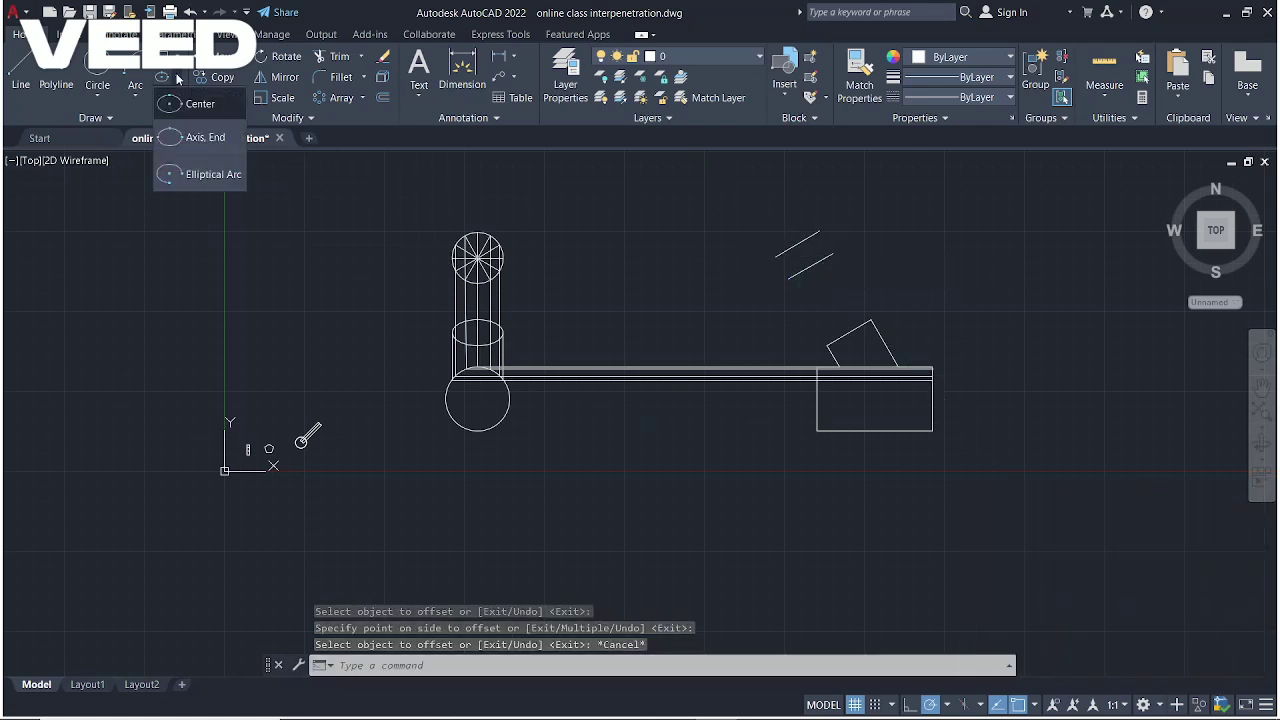
pyautogui.click(201, 108)
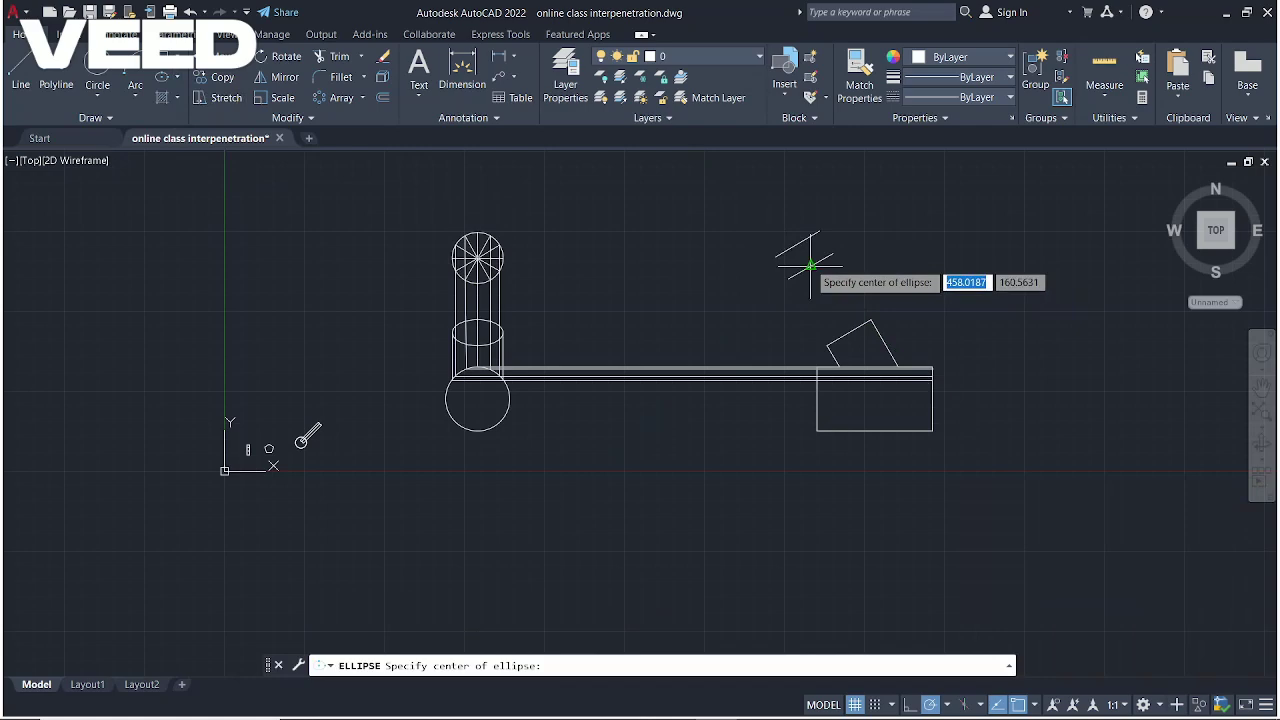
pyautogui.click(810, 266)
pyautogui.click(800, 243)
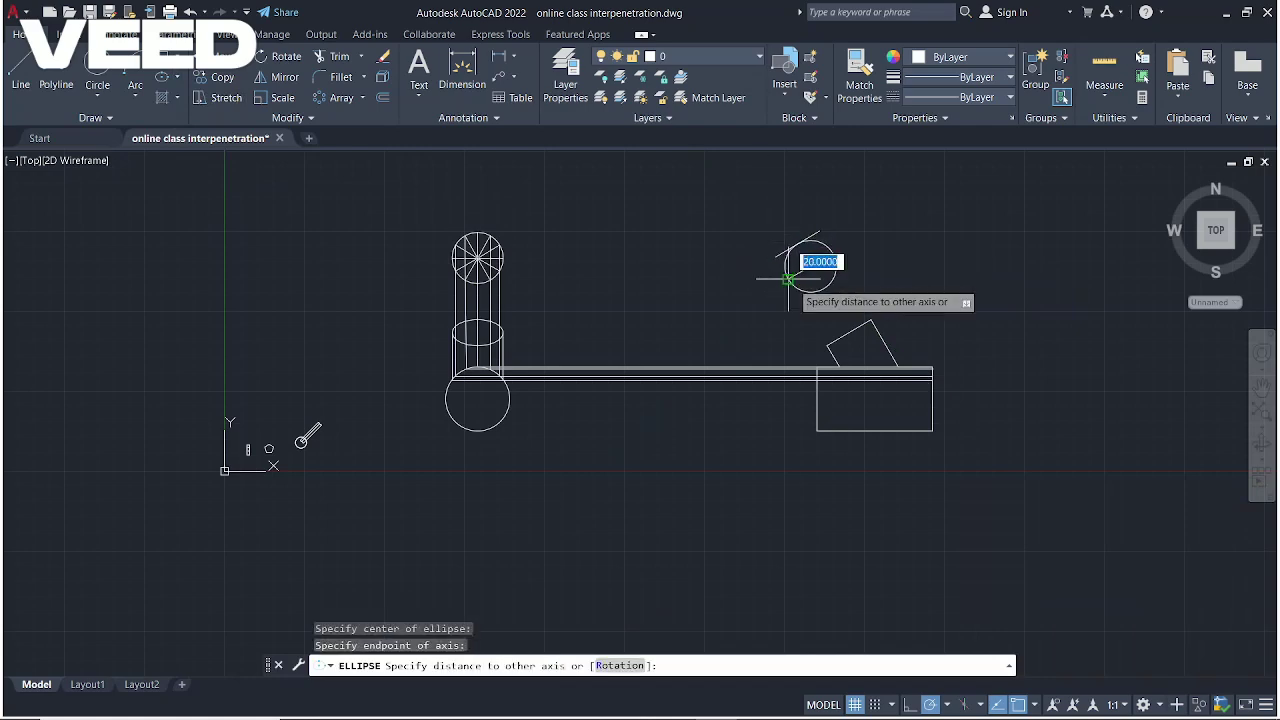
pyautogui.press('Escape')
# Draw a radius from the new circular ellipse's centre to its contact point with the outer slanted line, and delete the slanted diameter
pyautogui.scroll(3, 868, 267)
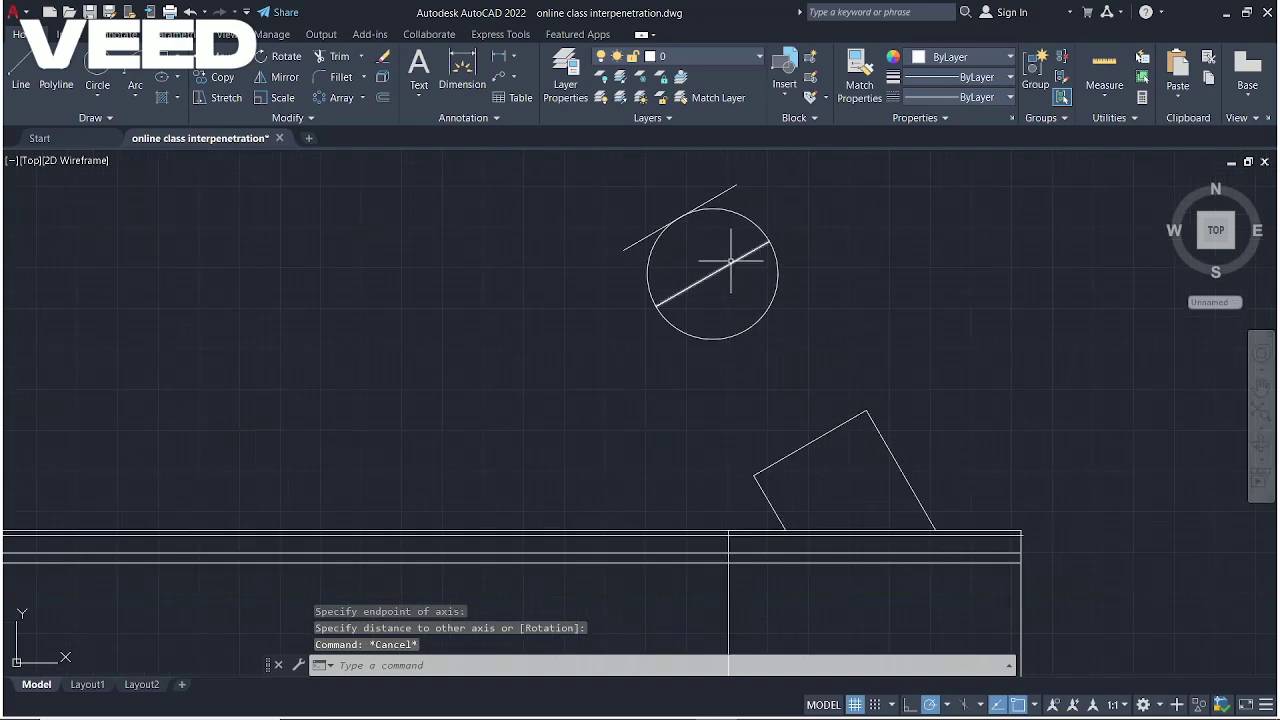
pyautogui.click(731, 261)
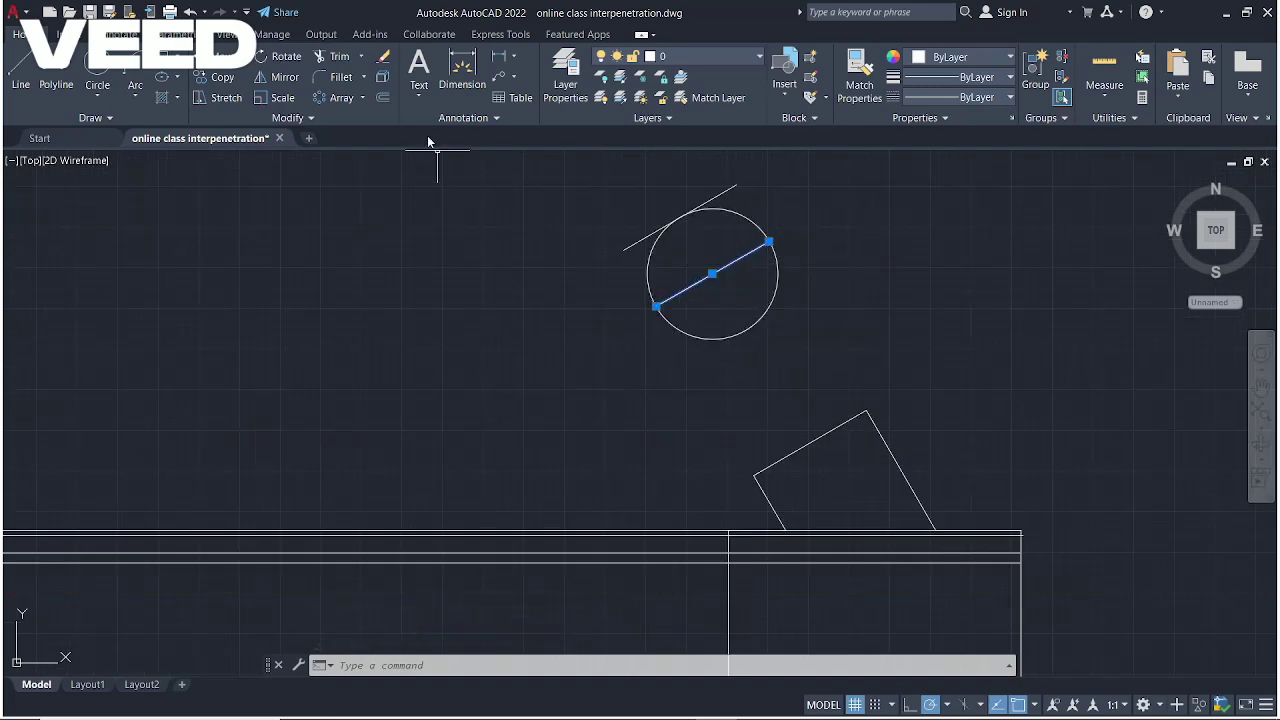
pyautogui.write('l')
pyautogui.press('Return')
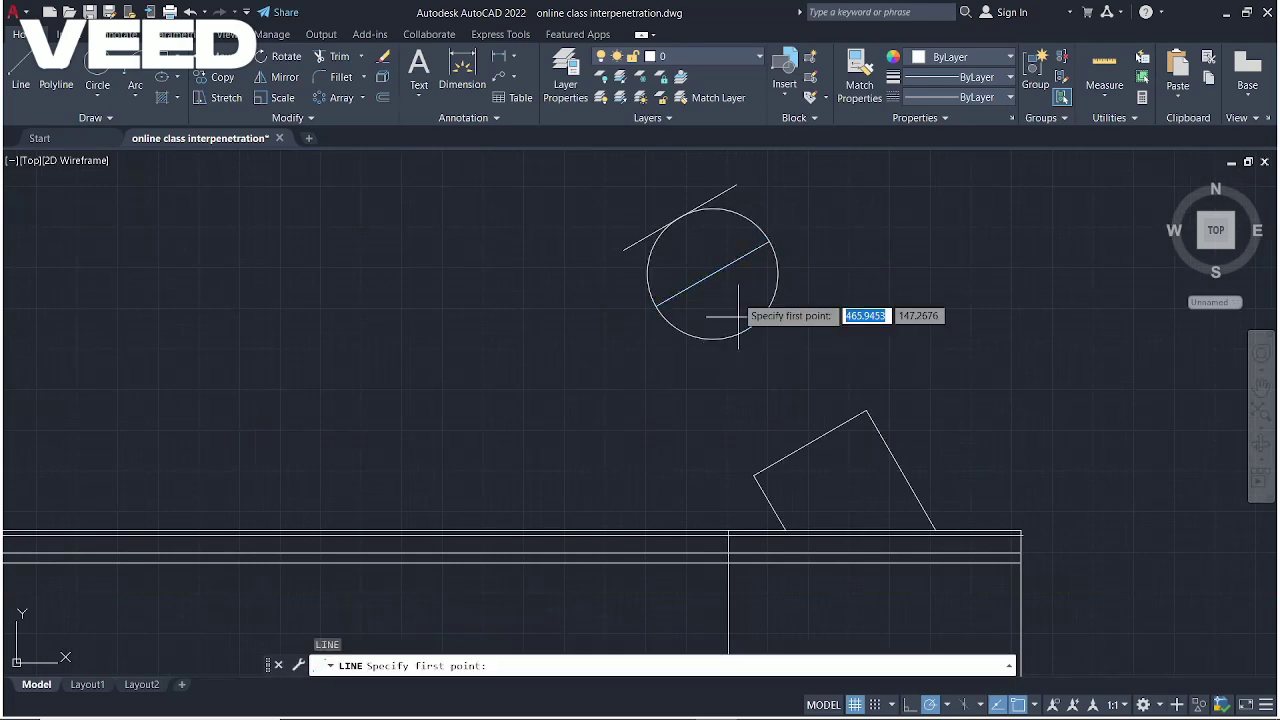
pyautogui.click(711, 273)
pyautogui.click(680, 216)
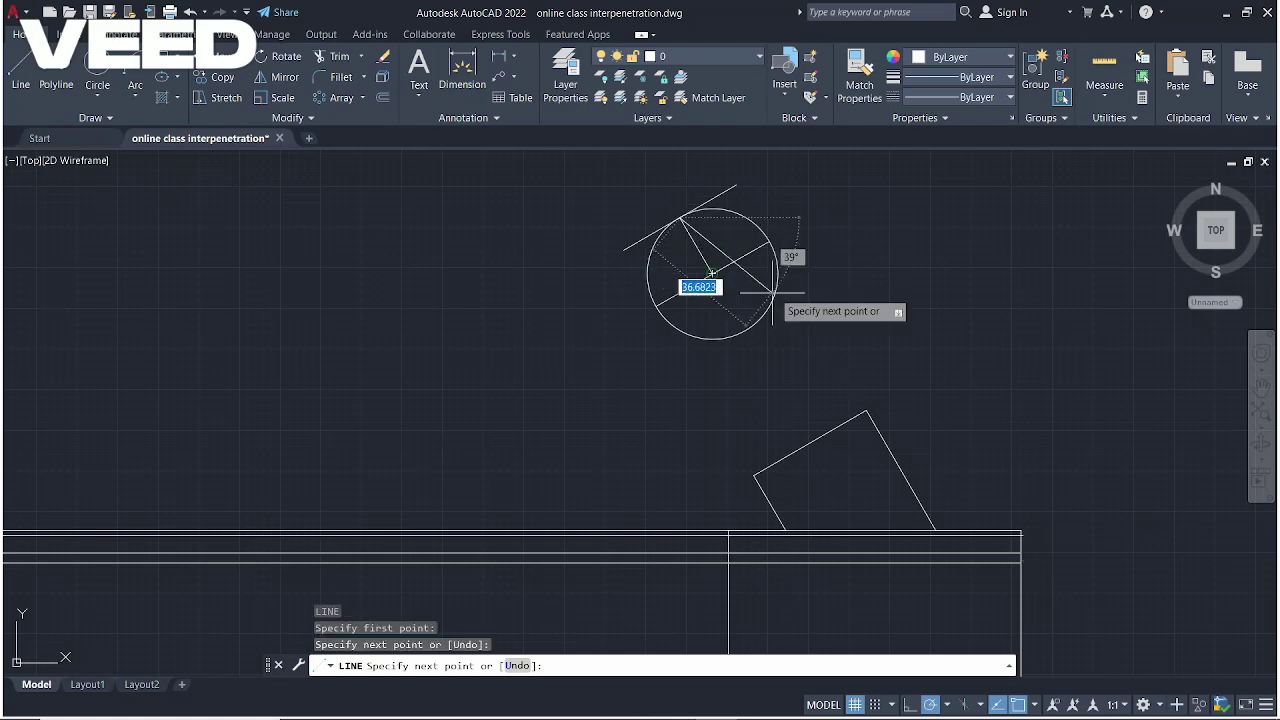
pyautogui.press('Return')
pyautogui.click(748, 254)
pyautogui.press('Delete')
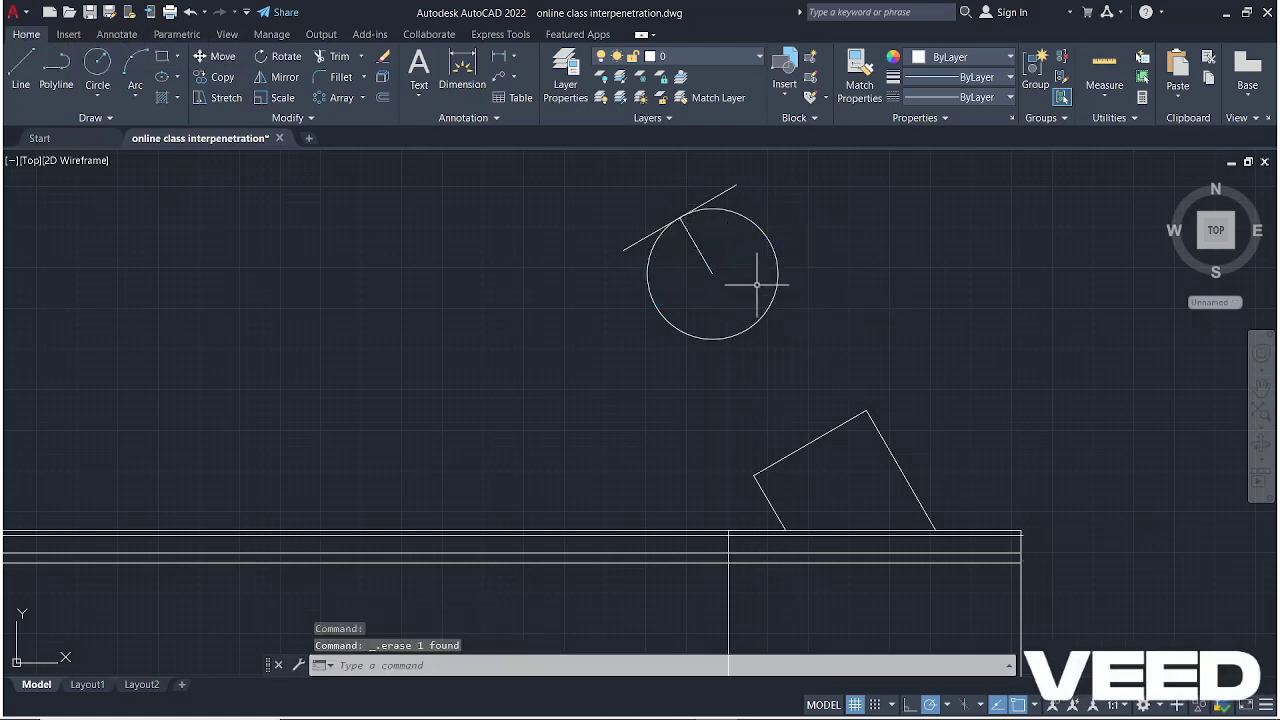
# Polar-array the radius around the auxiliary circle's centre with 12 items filling 360 degrees
pyautogui.click(704, 257)
pyautogui.click(361, 98)
pyautogui.click(390, 204)
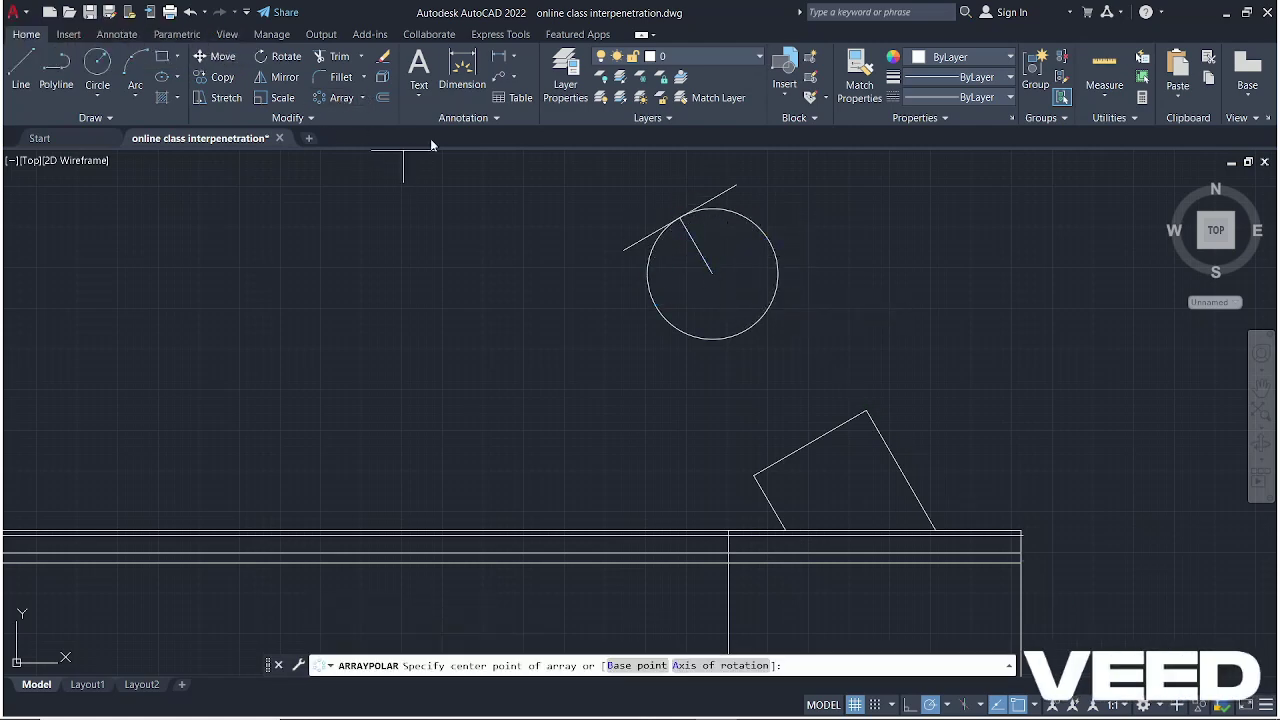
pyautogui.click(712, 273)
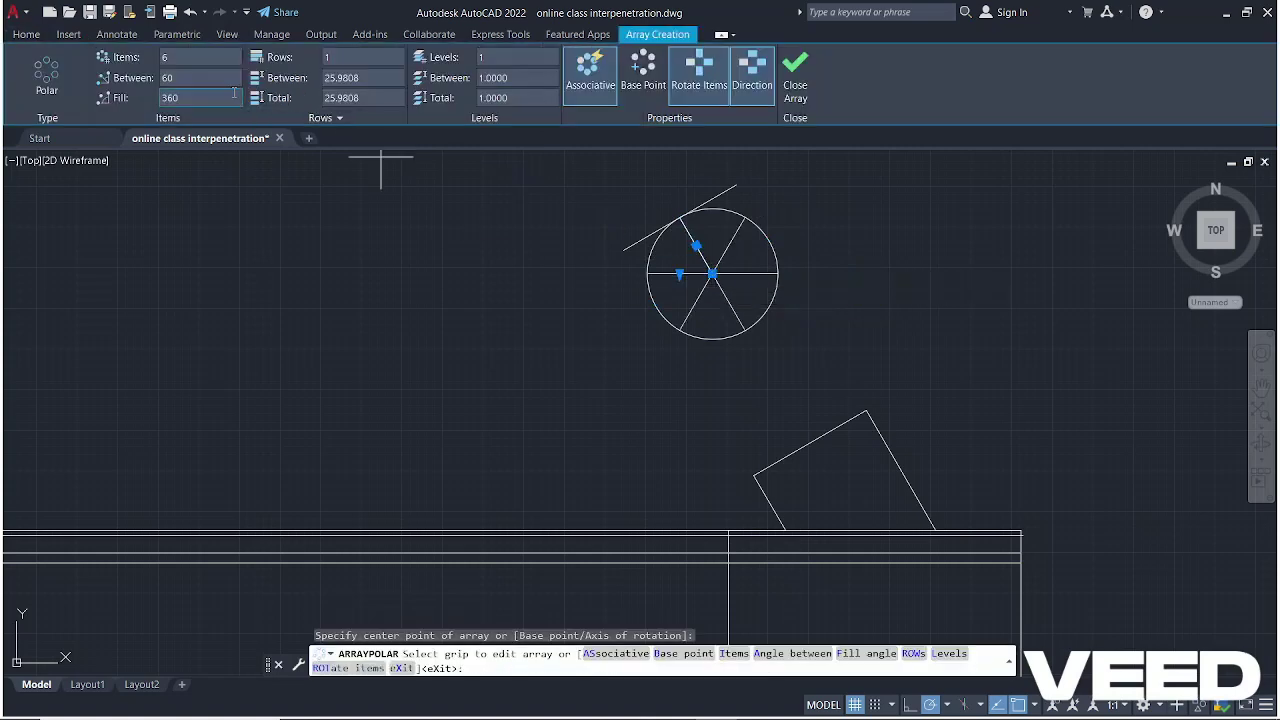
pyautogui.press('Return')
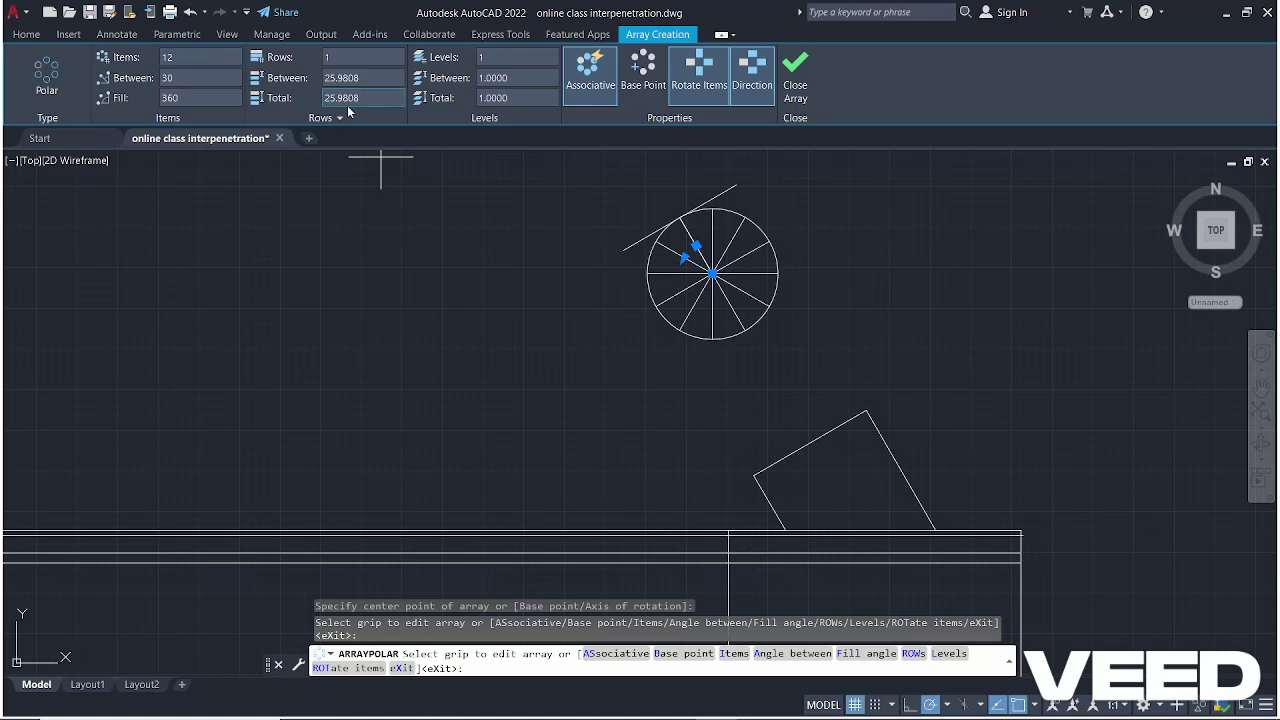
pyautogui.scroll(-4, 530, 236)
pyautogui.press('Escape')
pyautogui.scroll(2, 564, 242)
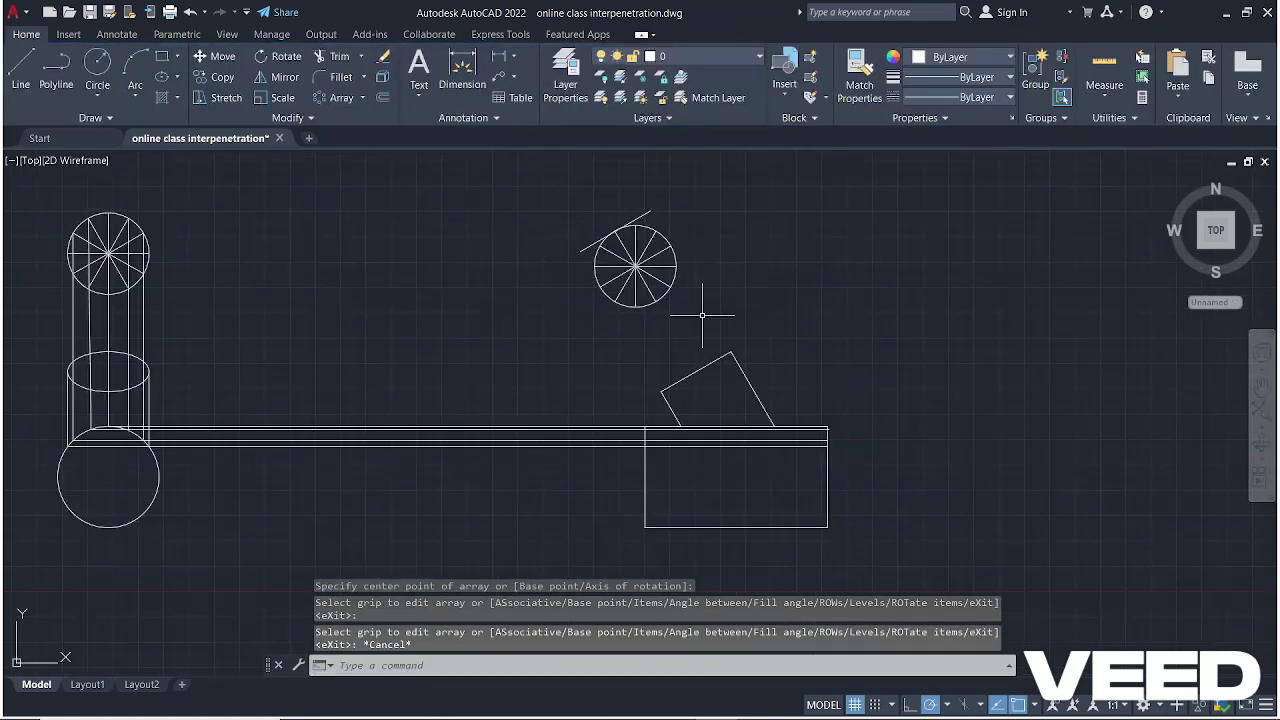
pyautogui.scroll(-2, 600, 245)
pyautogui.press('Return')
pyautogui.press('Escape')
pyautogui.write('l')
pyautogui.press('Return')
pyautogui.click(611, 318)
pyautogui.press('Escape')
pyautogui.press('Return')
pyautogui.scroll(3, 638, 296)
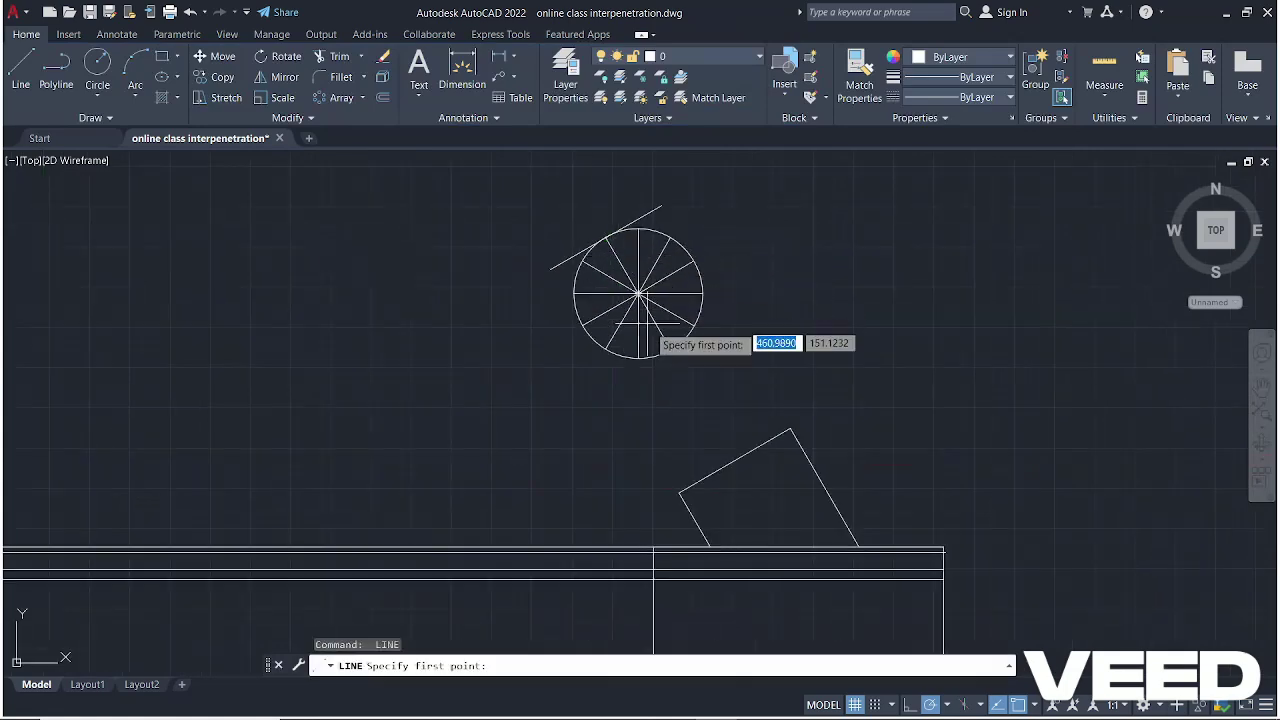
pyautogui.click(660, 350)
pyautogui.scroll(-5, 678, 401)
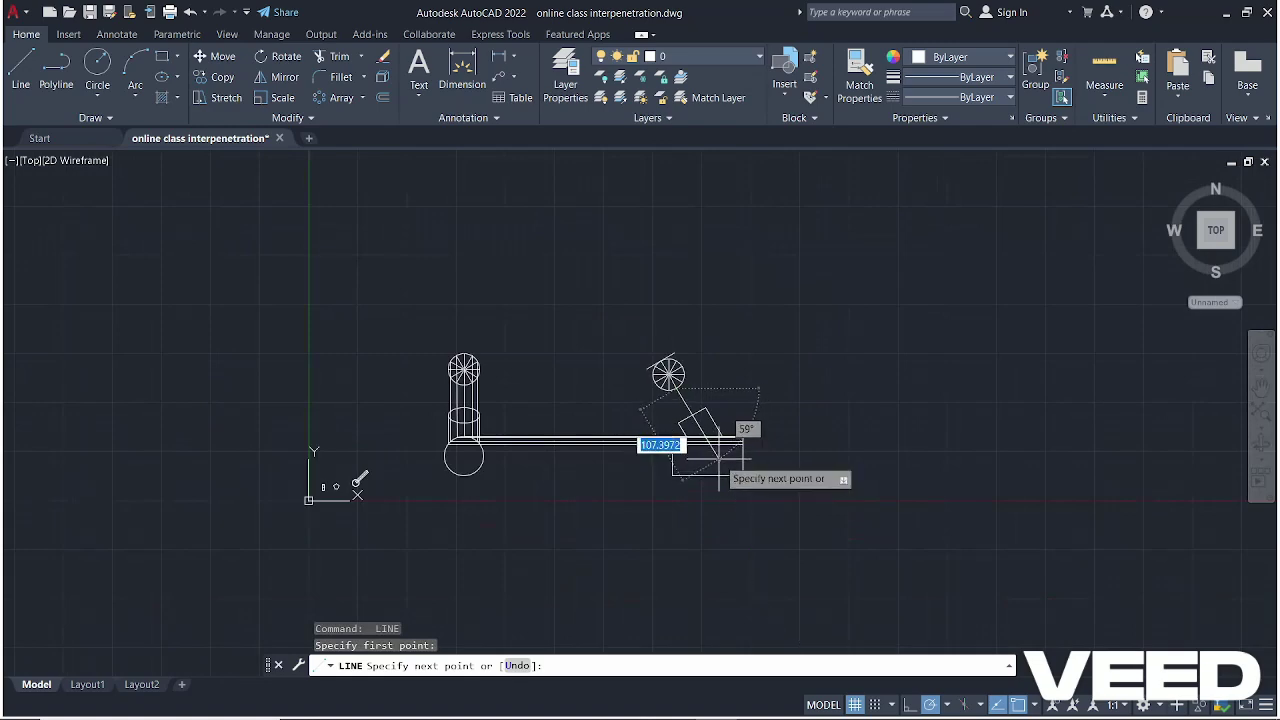
pyautogui.press('Escape')
# Lengthen the inclined cylinder's right edge upward past the auxiliary circle to a total length of about 135.6
pyautogui.scroll(5, 629, 386)
pyautogui.click(920, 457)
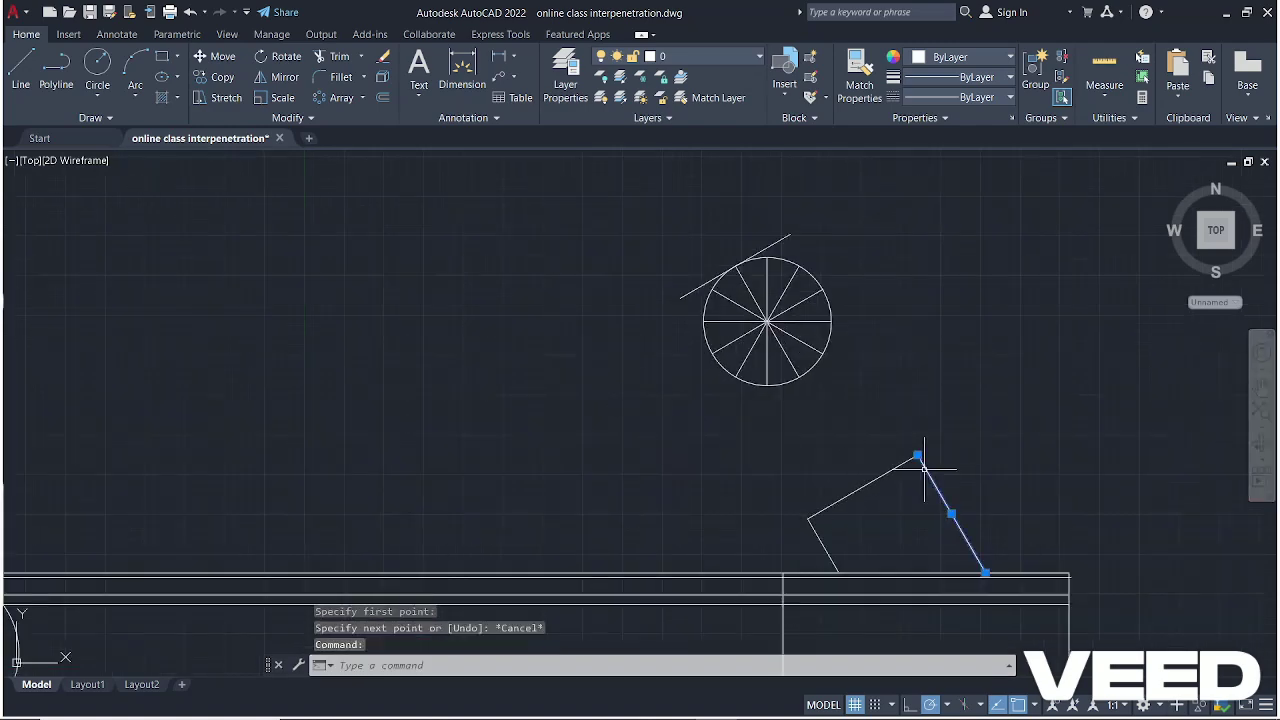
pyautogui.click(918, 455)
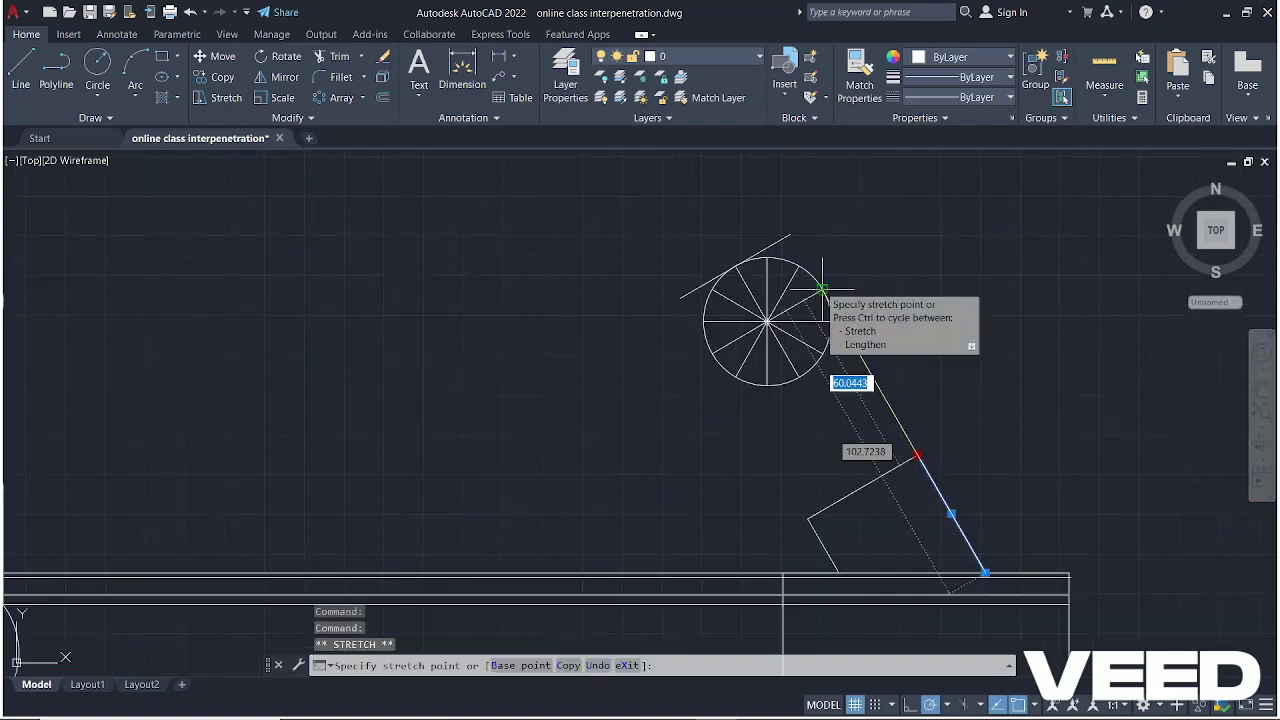
pyautogui.click(769, 199)
pyautogui.moveTo(769, 199)
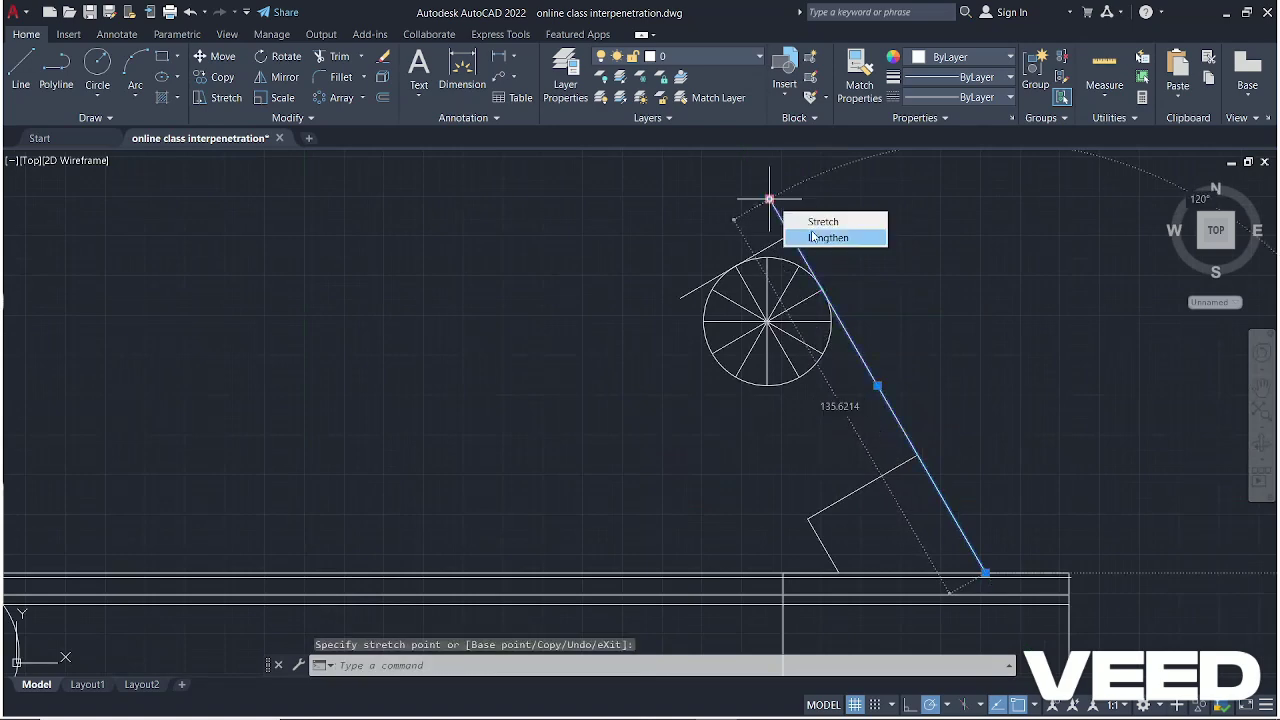
# Copy the lengthened edge, based at its upper end, to the three division points across the top of the auxiliary circle
pyautogui.click(885, 400)
pyautogui.press('Return')
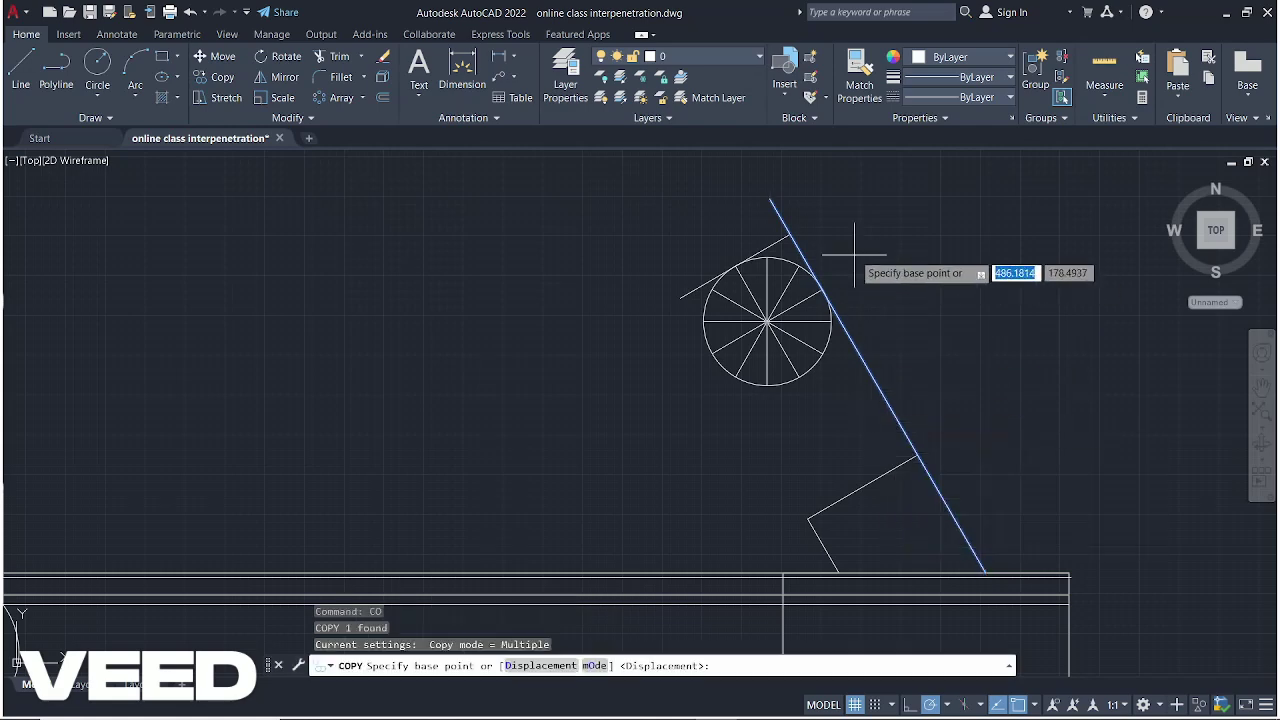
pyautogui.click(770, 200)
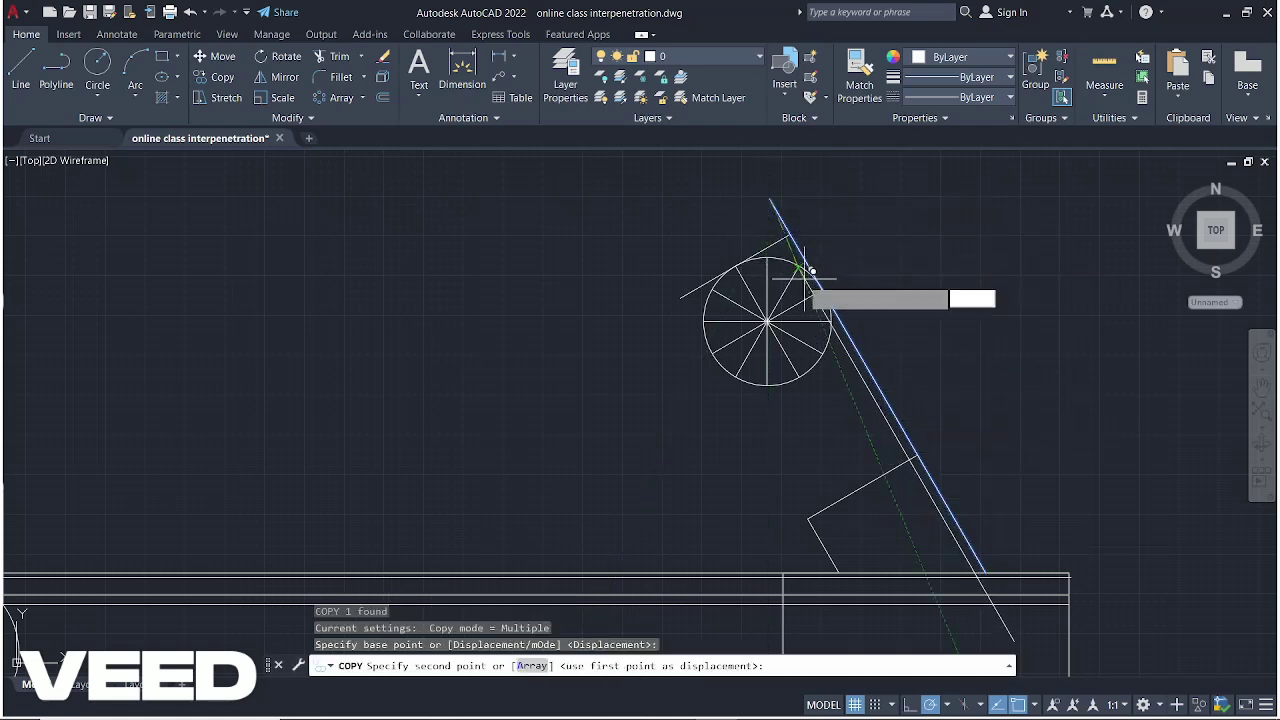
pyautogui.scroll(6, 808, 271)
pyautogui.click(776, 228)
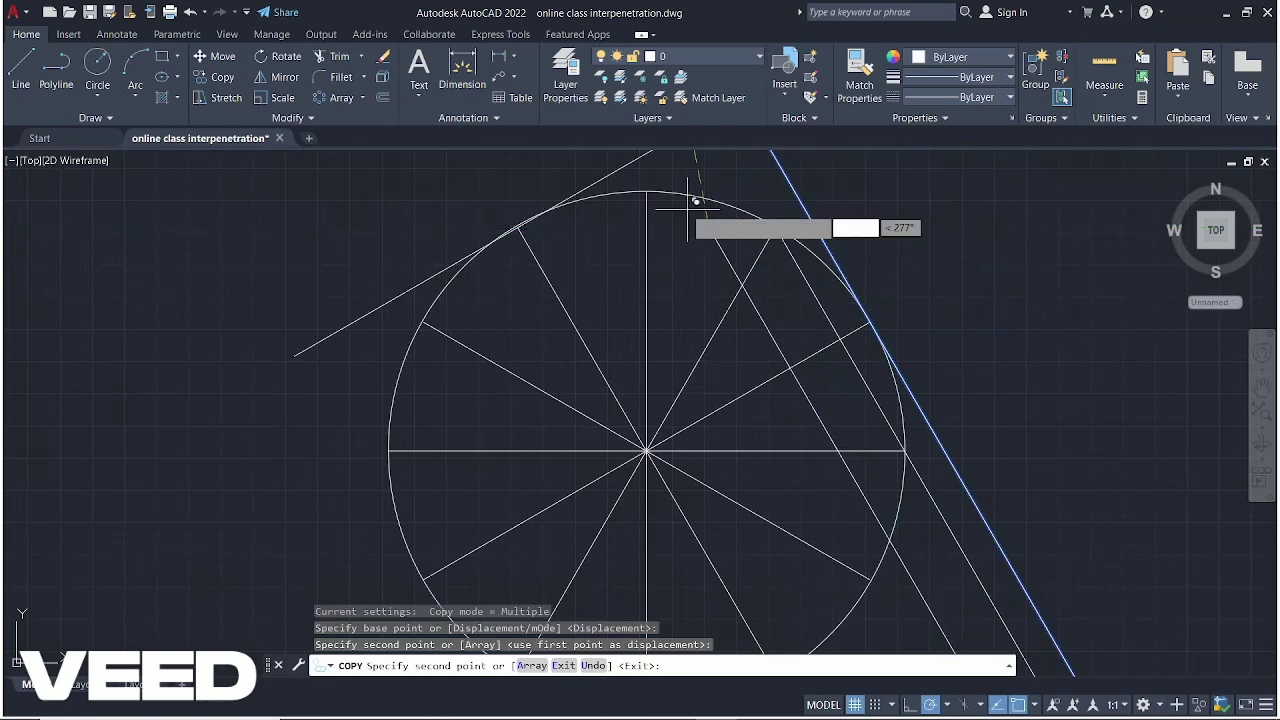
pyautogui.click(645, 193)
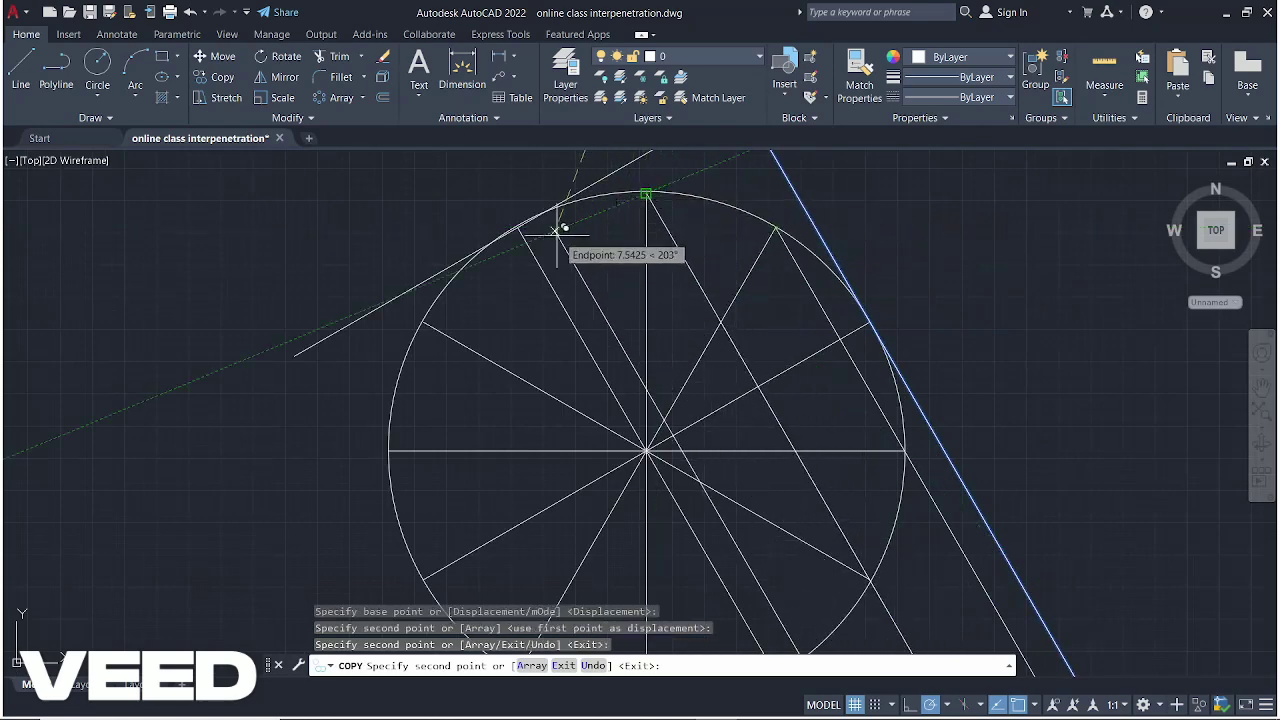
pyautogui.click(518, 229)
# Copy the same edge to the three division points on the left side of the auxiliary circle and end copying
pyautogui.scroll(-5, 480, 225)
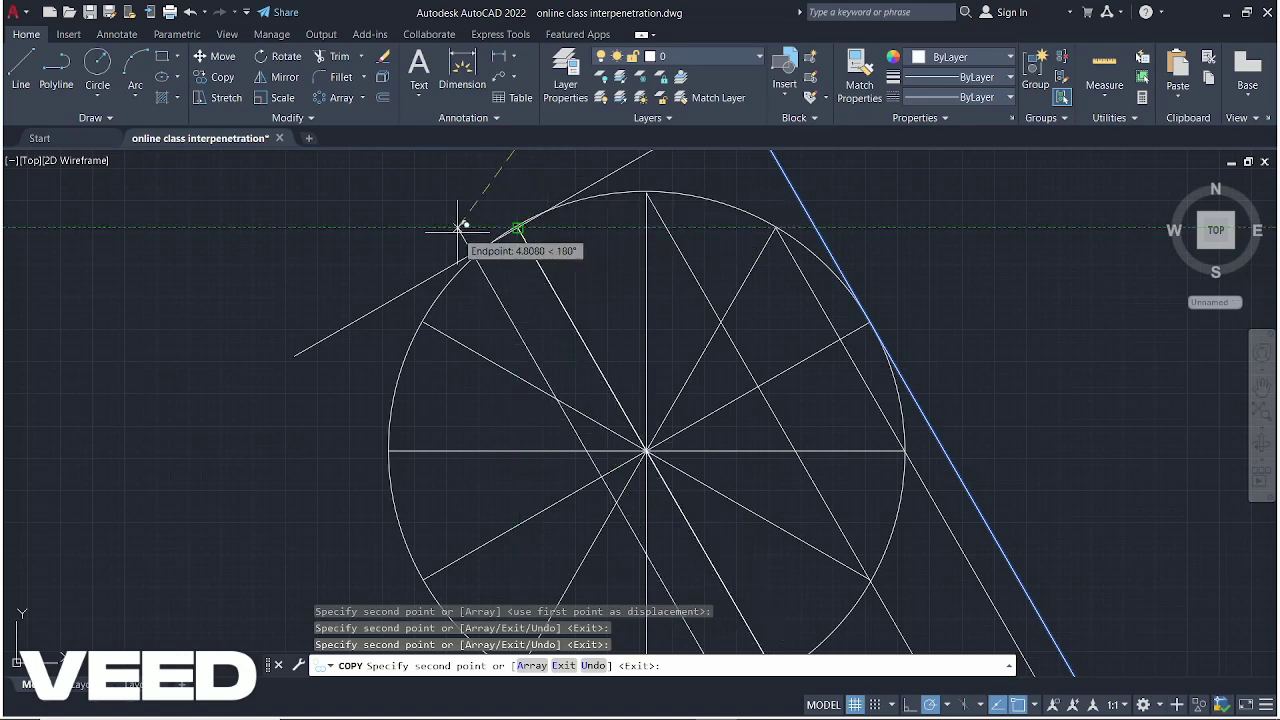
pyautogui.scroll(1, 600, 240)
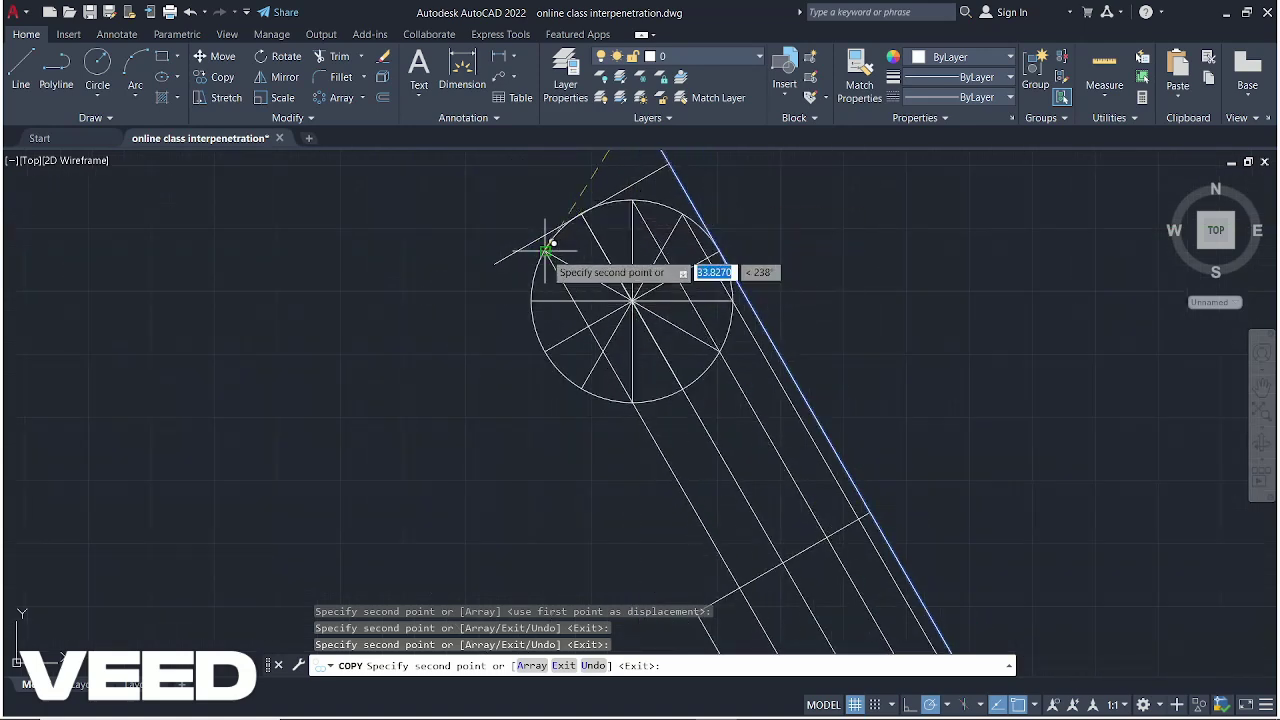
pyautogui.click(545, 251)
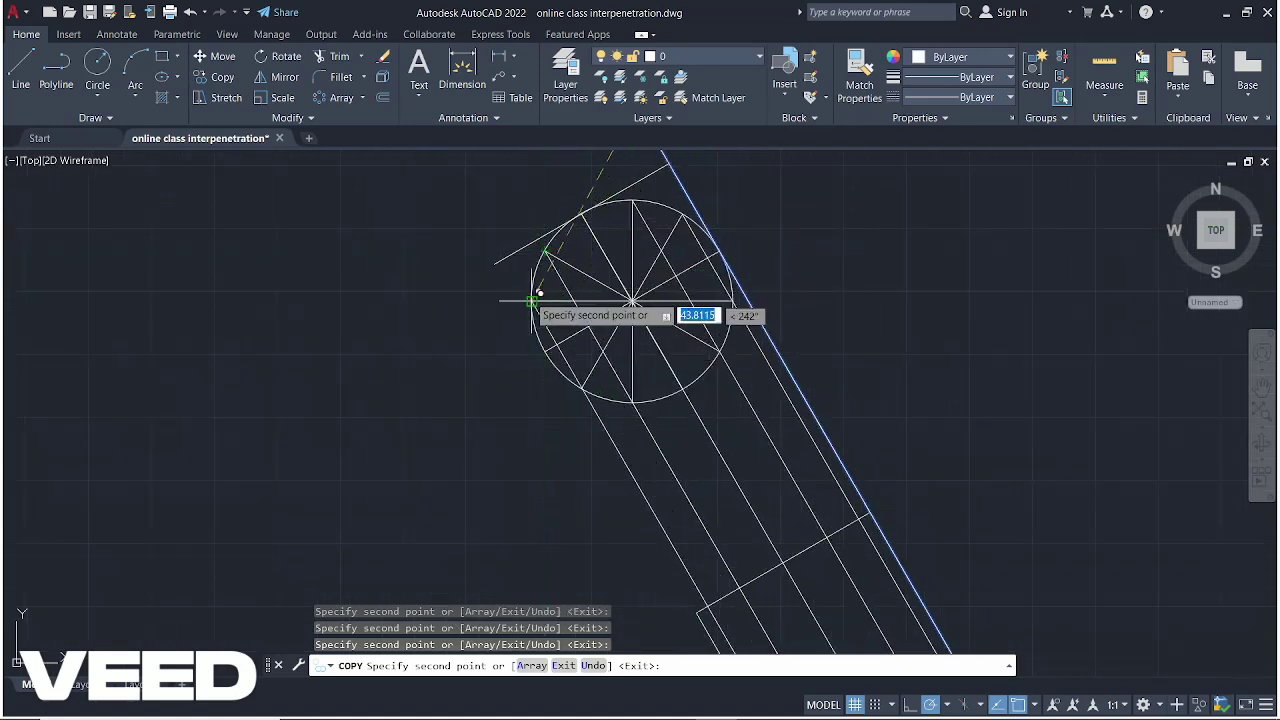
pyautogui.scroll(5, 540, 305)
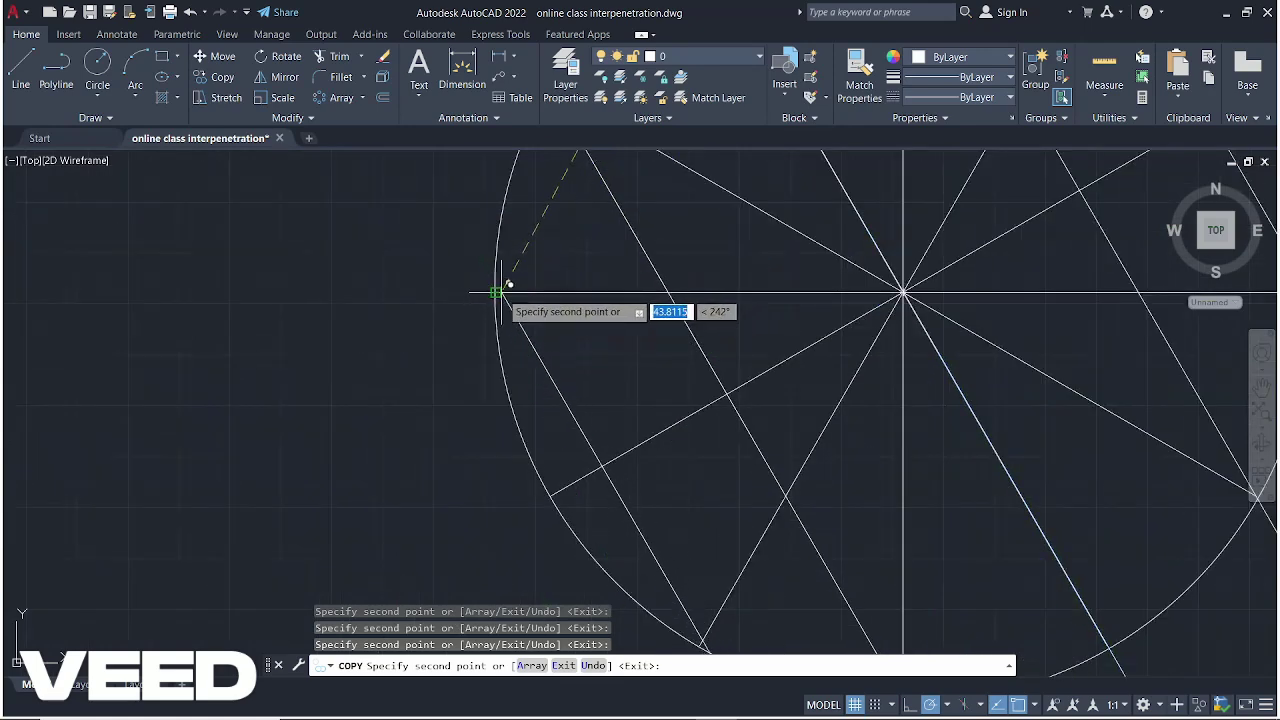
pyautogui.scroll(-5, 507, 290)
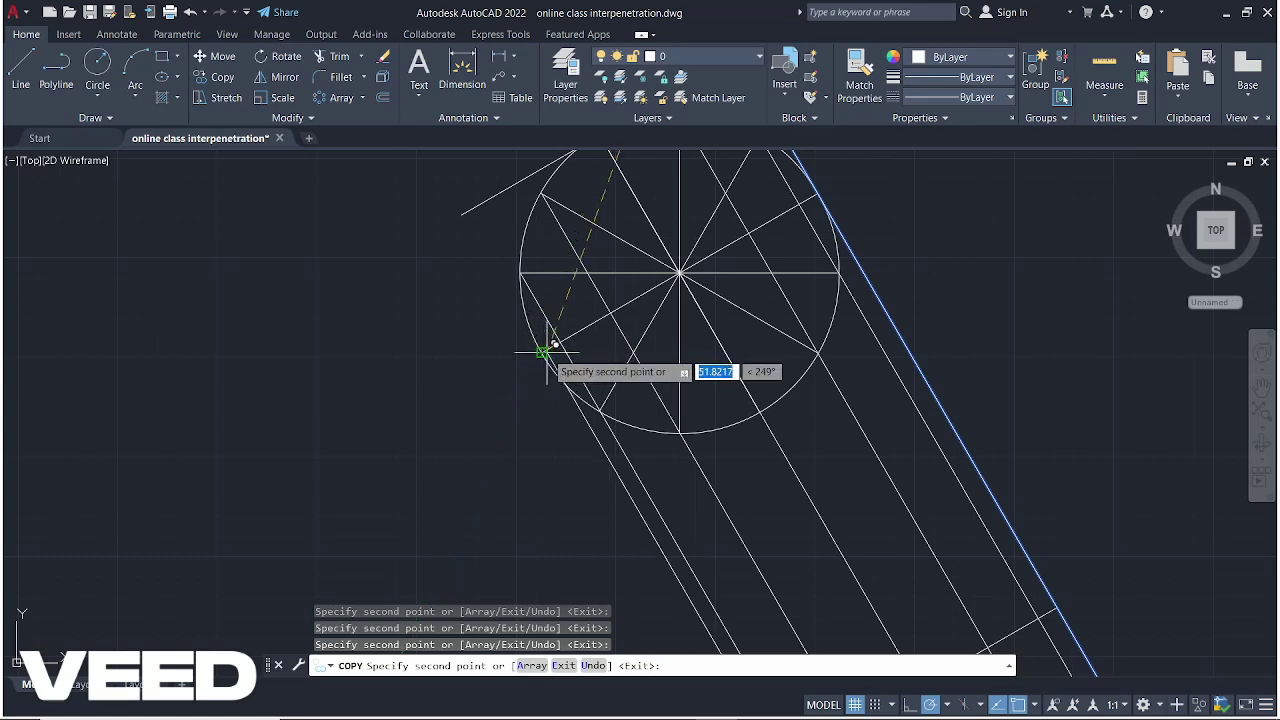
pyautogui.press('Escape')
pyautogui.scroll(-5, 520, 390)
pyautogui.scroll(1, 586, 380)
pyautogui.scroll(-2, 633, 490)
pyautogui.scroll(2, 633, 490)
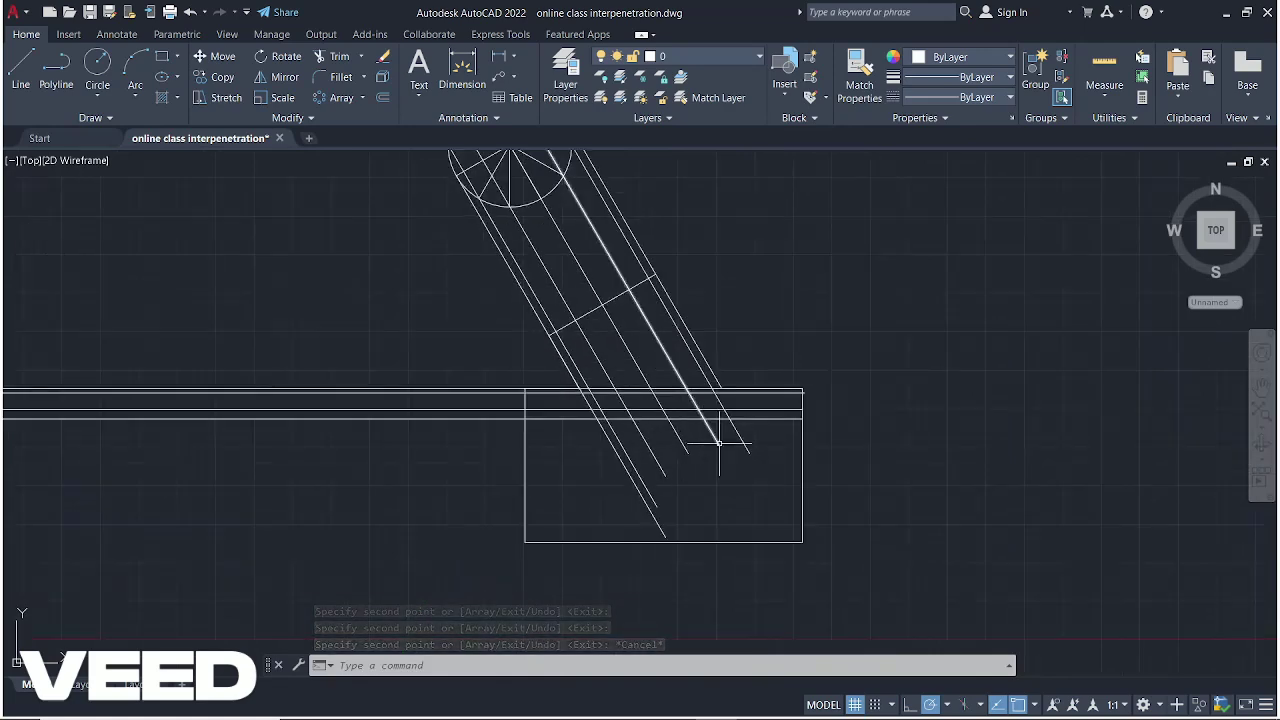
pyautogui.scroll(-2, 685, 433)
pyautogui.scroll(8, 705, 415)
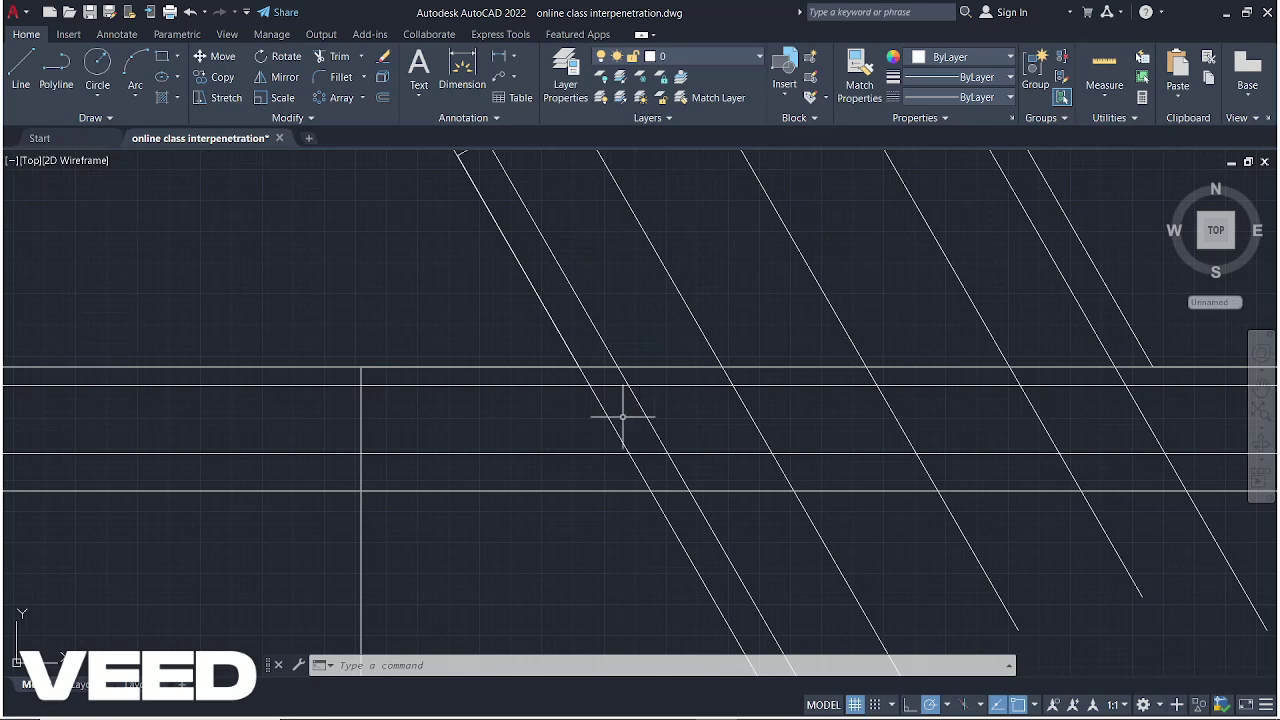
pyautogui.write('c')
pyautogui.press('Return')
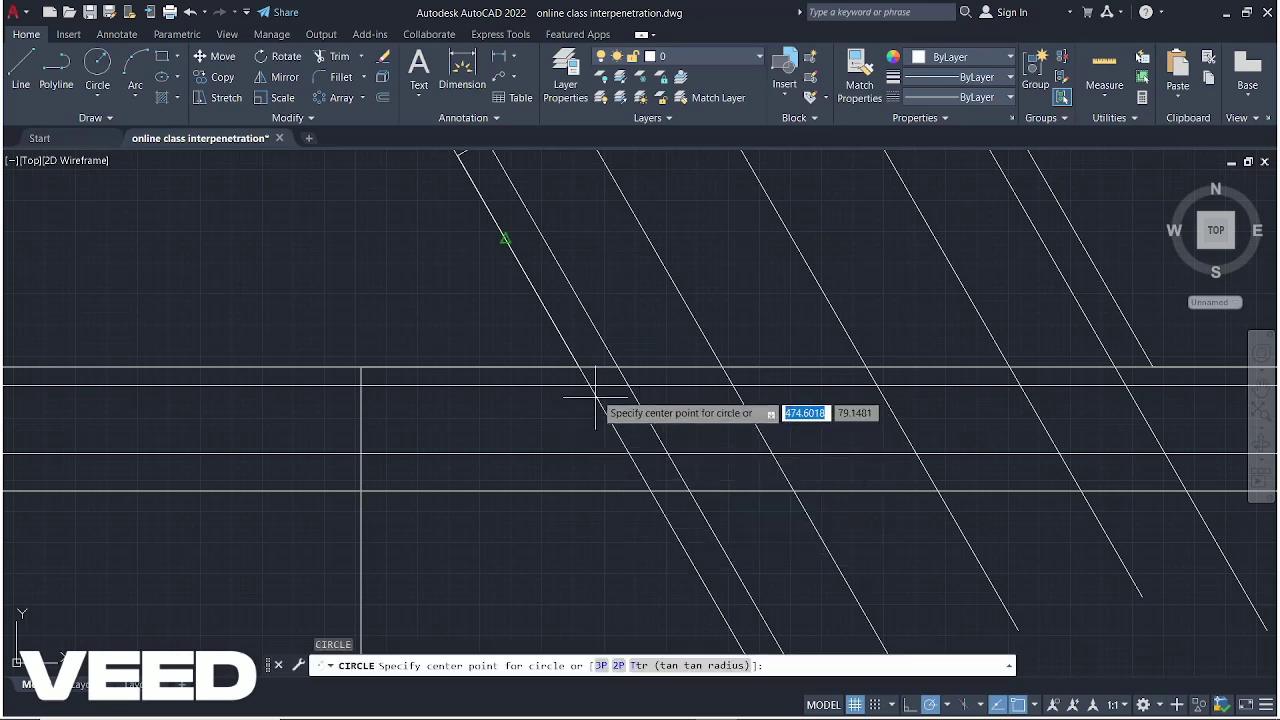
pyautogui.click(579, 368)
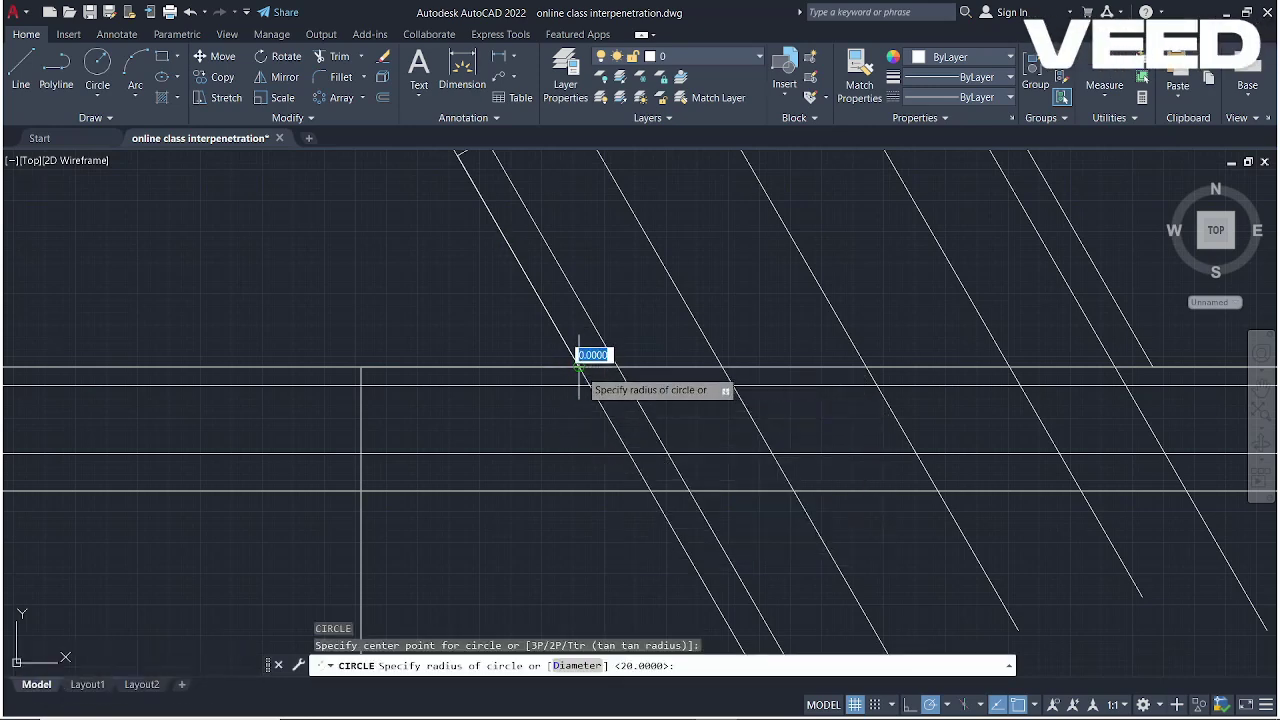
pyautogui.press('Escape')
# Draw a marker circle of radius 0.8 where the inclined cylinder's left edge meets the horizontal cylinder's top line
pyautogui.press('Return')
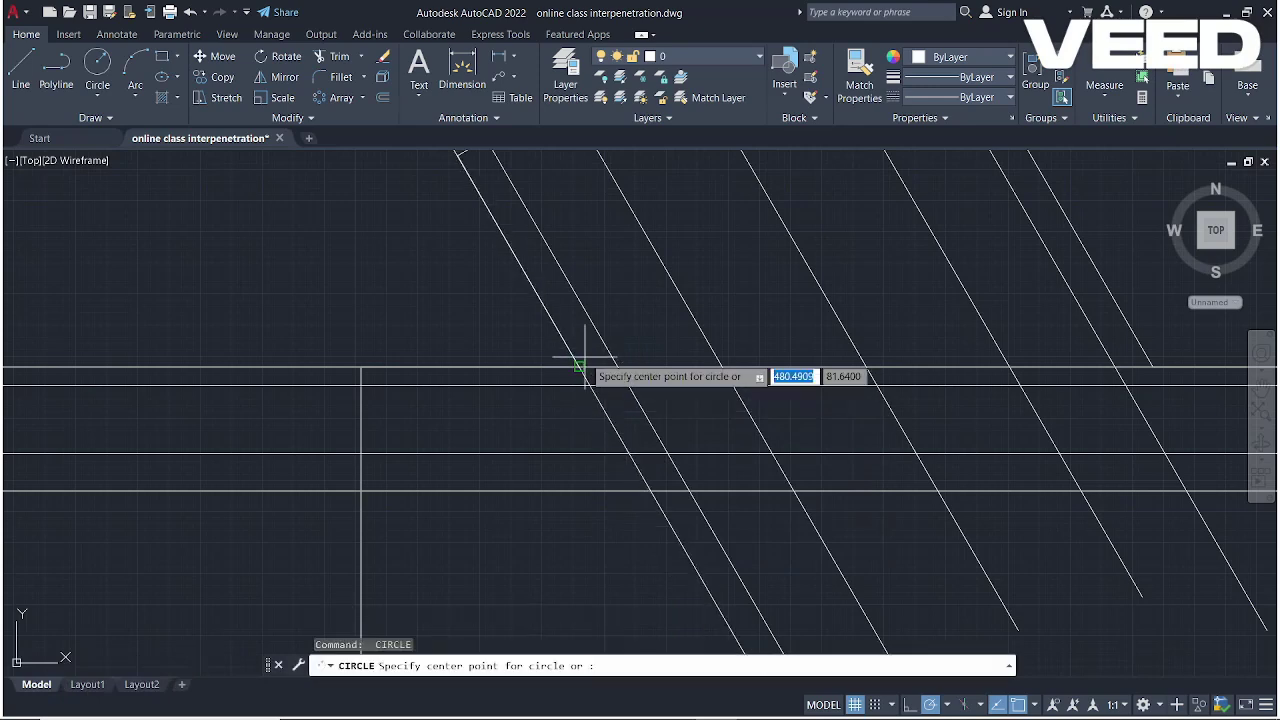
pyautogui.click(579, 368)
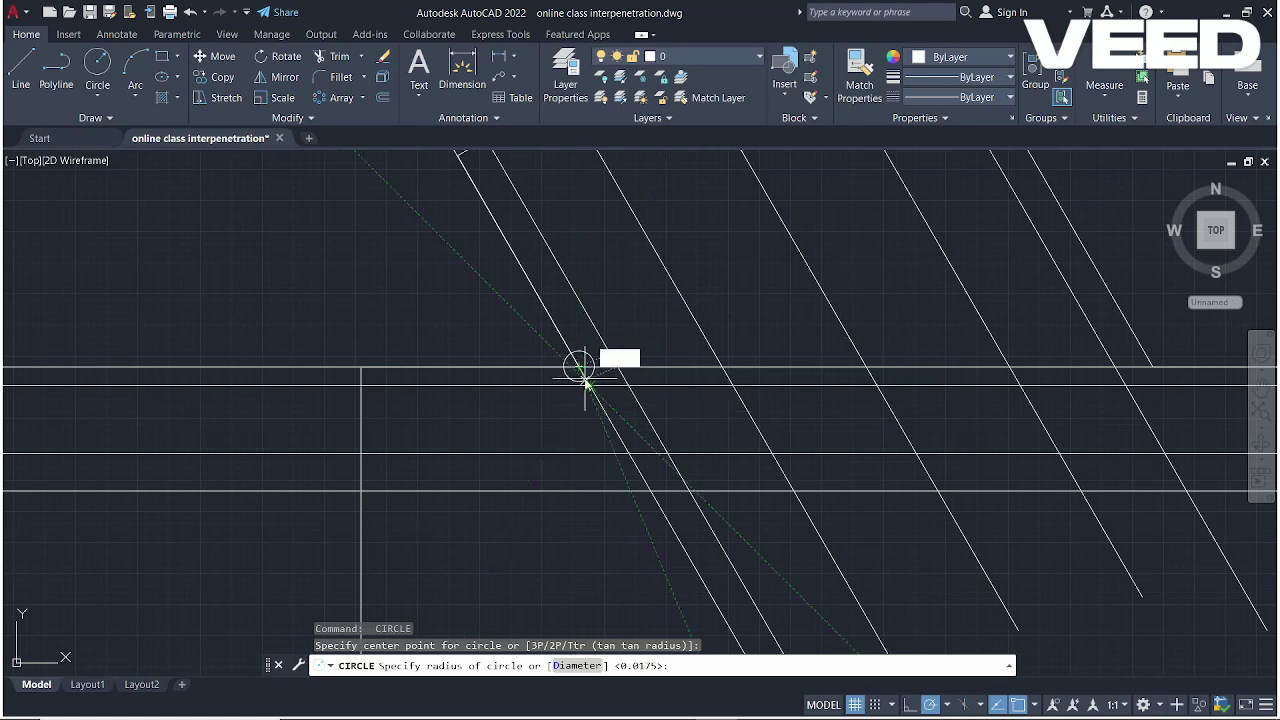
pyautogui.press('Return')
pyautogui.scroll(-3, 568, 290)
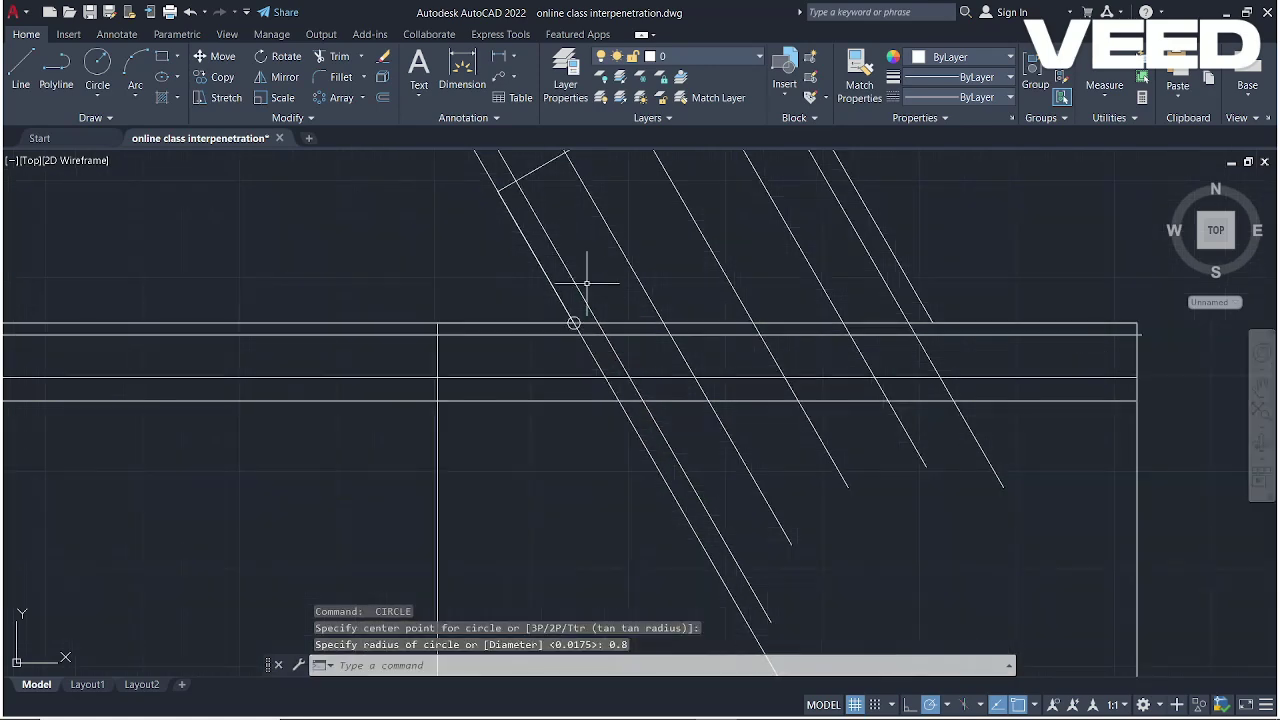
# Copy the marker circle from its centre to where the second and third inclined lines cross the second and third horizontal lines respectively
pyautogui.scroll(3, 575, 323)
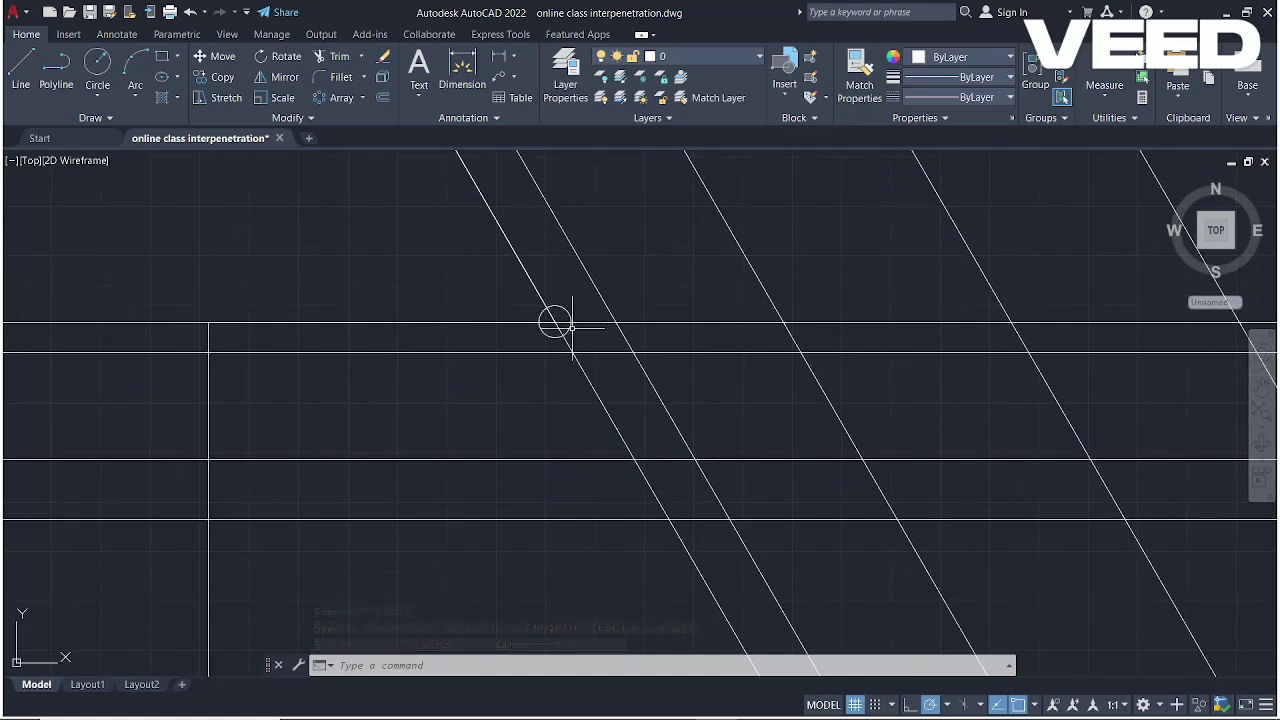
pyautogui.write('o')
pyautogui.press('Return')
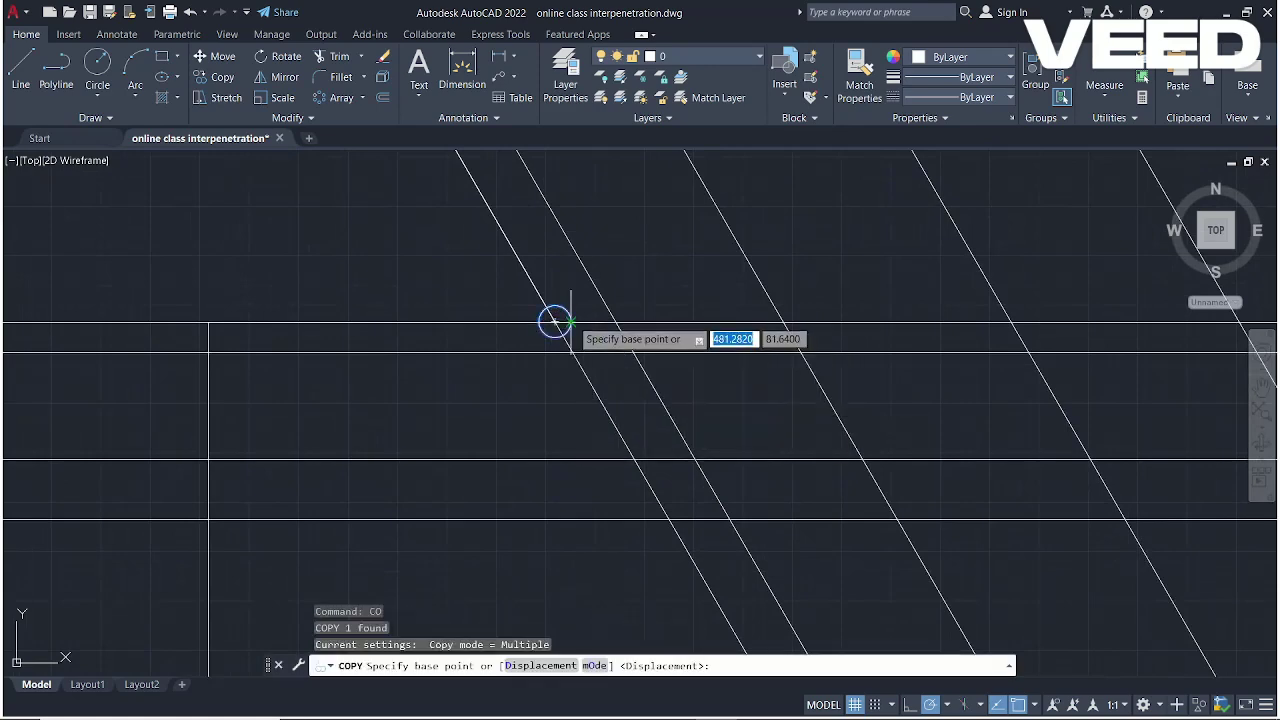
pyautogui.click(555, 321)
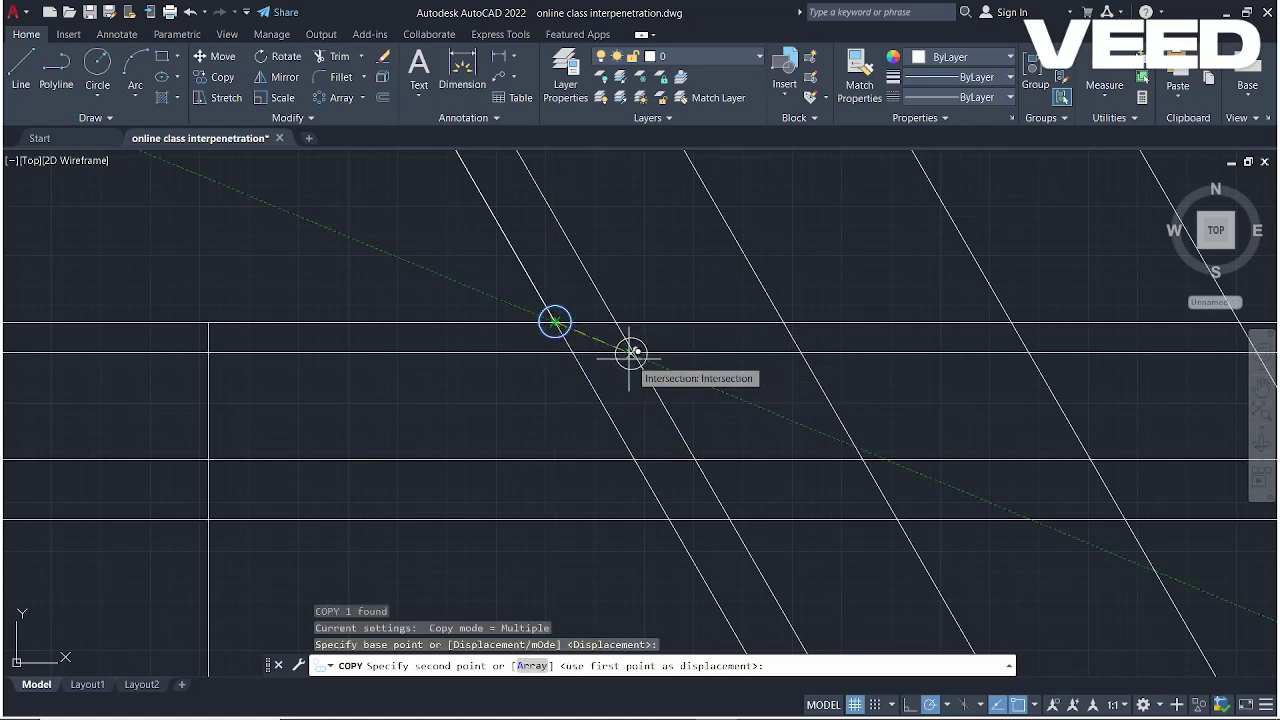
pyautogui.scroll(8, 628, 345)
pyautogui.click(607, 302)
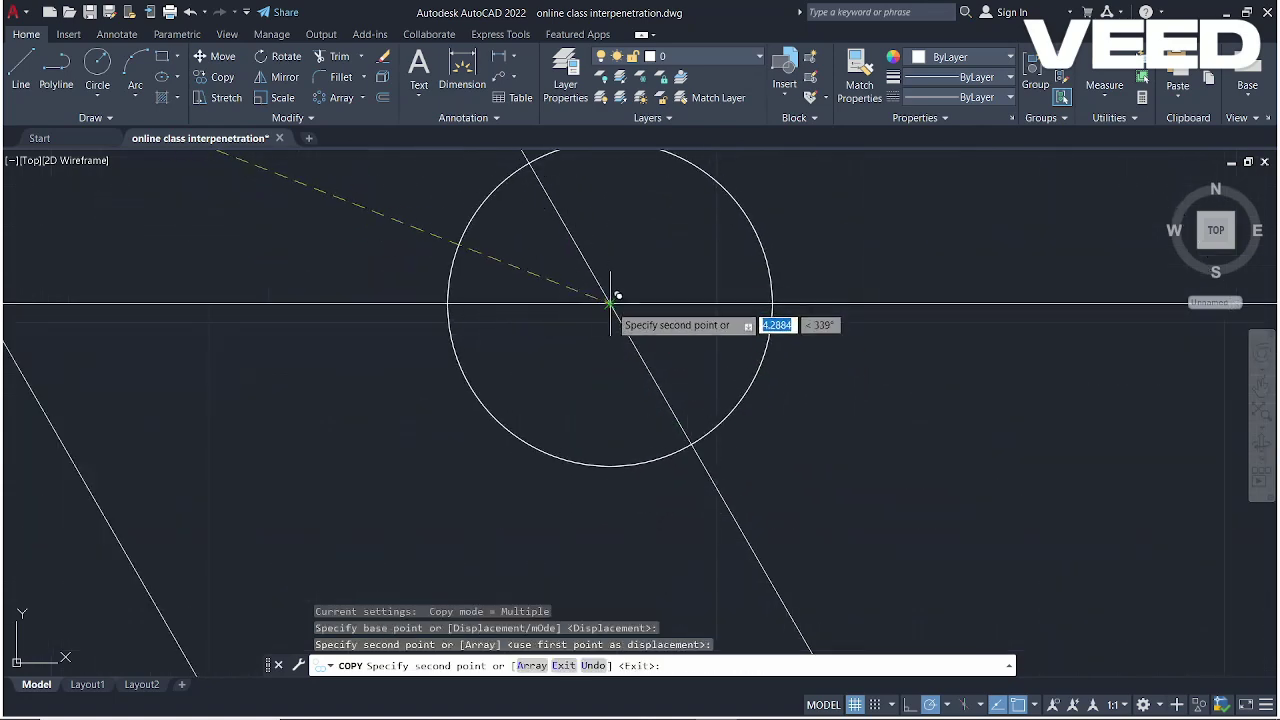
pyautogui.scroll(-8, 609, 300)
pyautogui.click(828, 411)
pyautogui.scroll(-4, 586, 334)
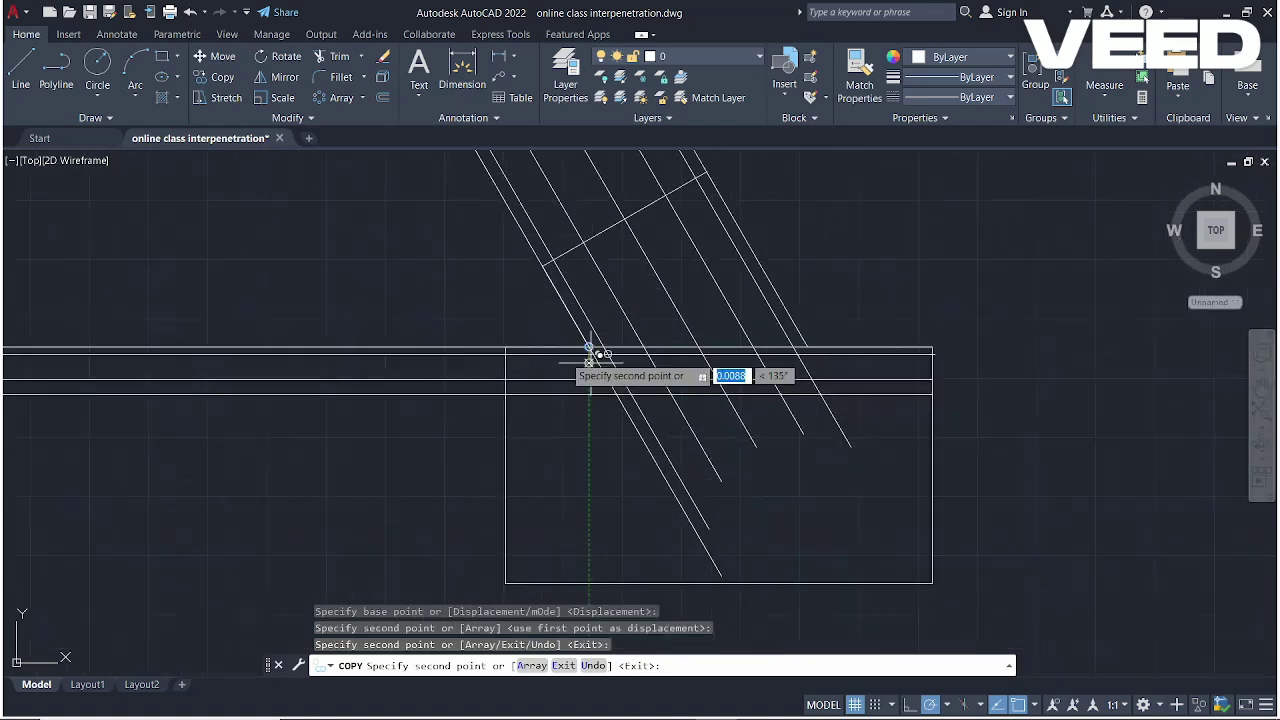
pyautogui.scroll(2, 634, 343)
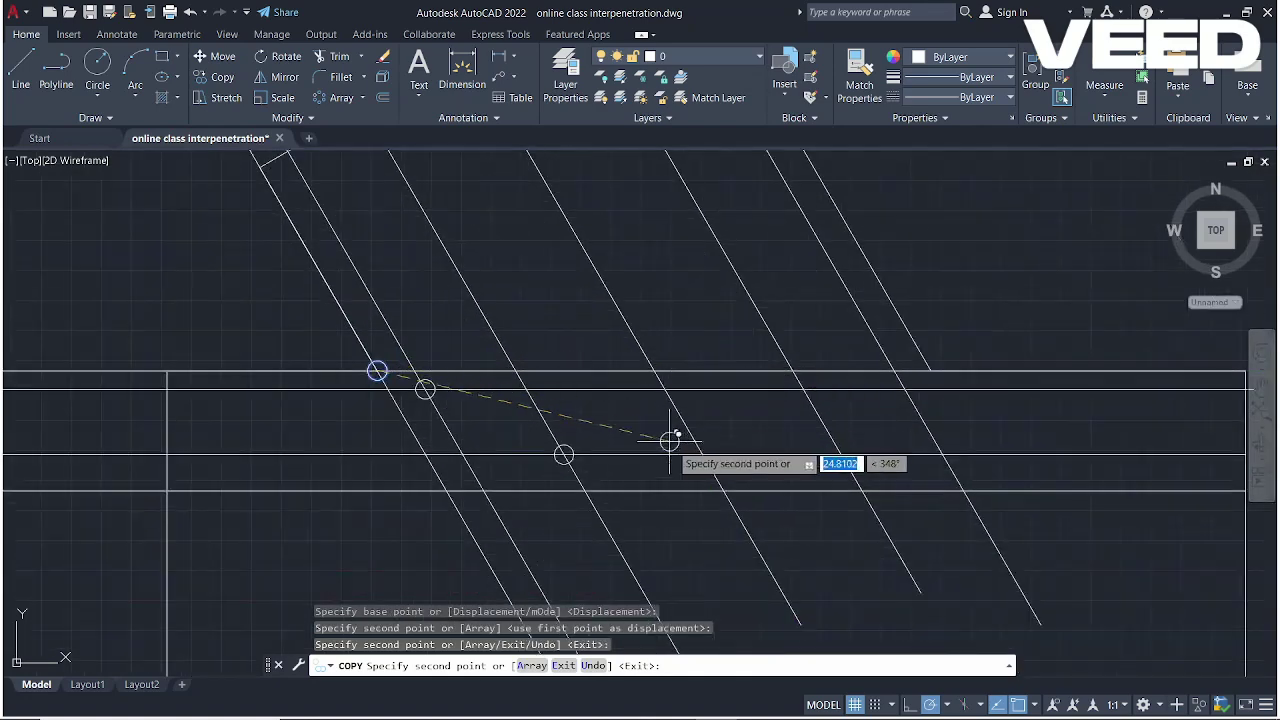
# Copy the marker circle to the four remaining matching intersections, ending where the inclined cylinder's right edge meets the horizontal cylinder's top line
pyautogui.click(723, 490)
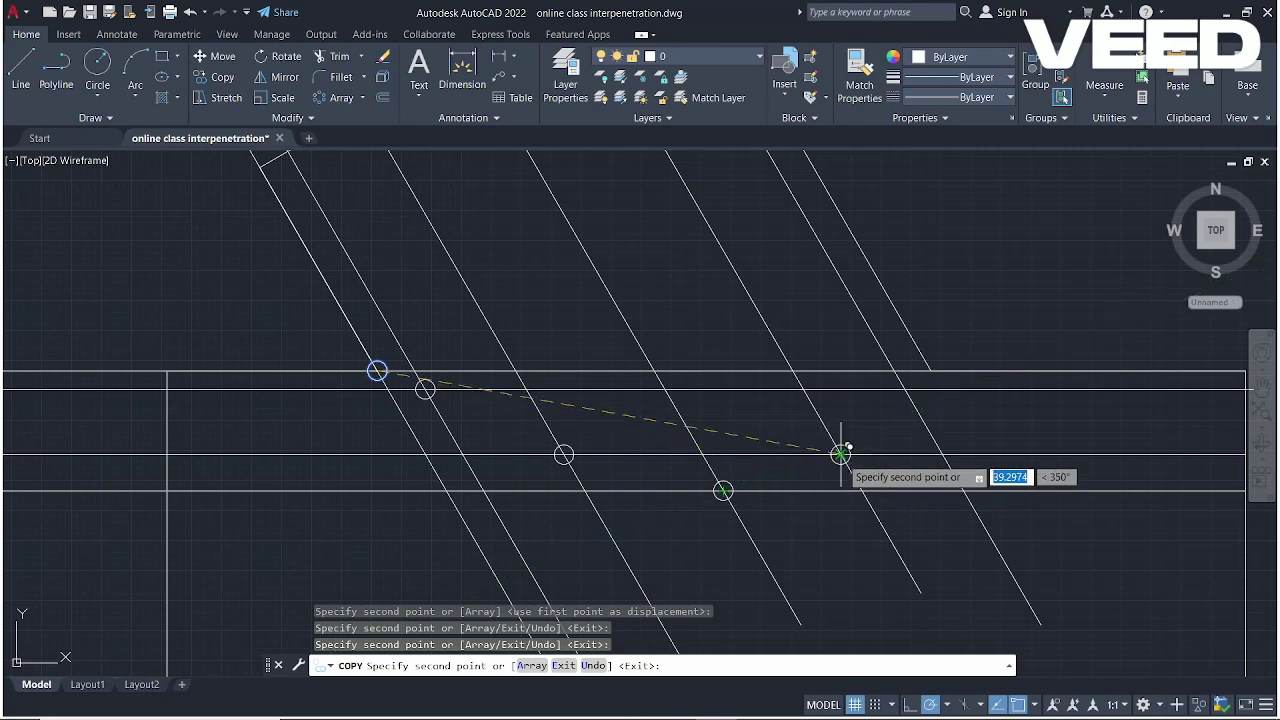
pyautogui.click(840, 453)
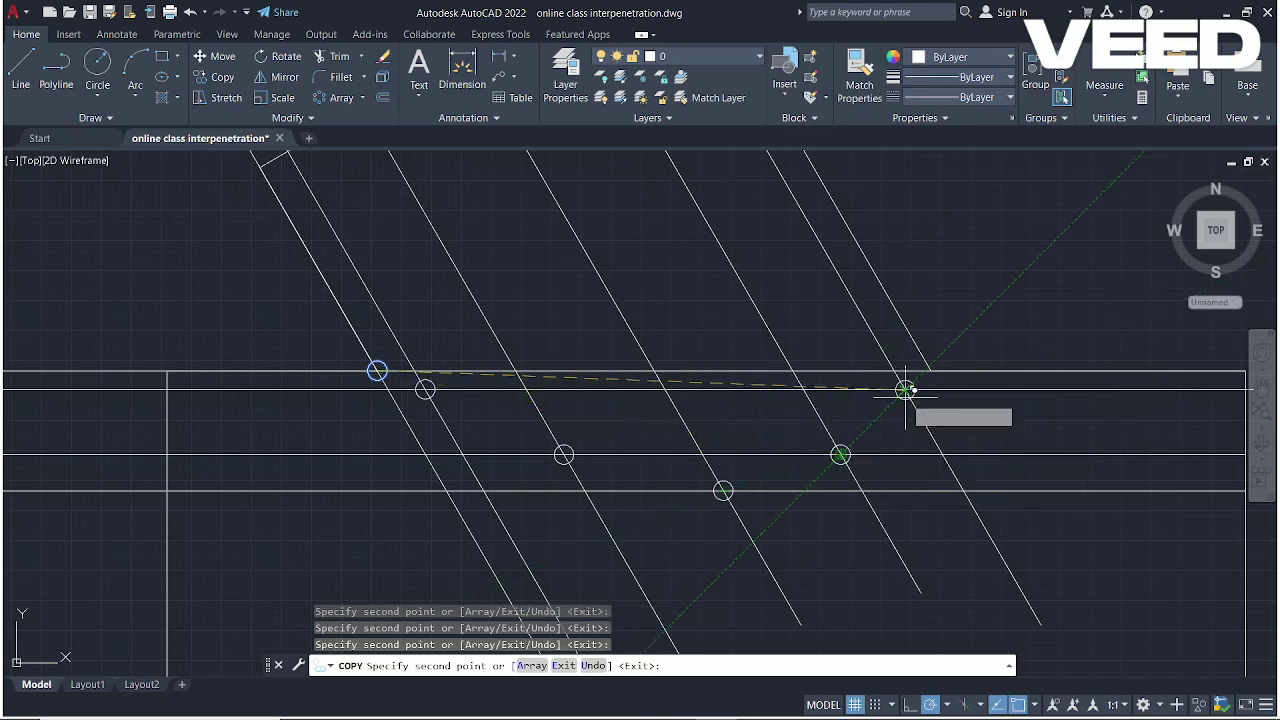
pyautogui.scroll(5, 905, 388)
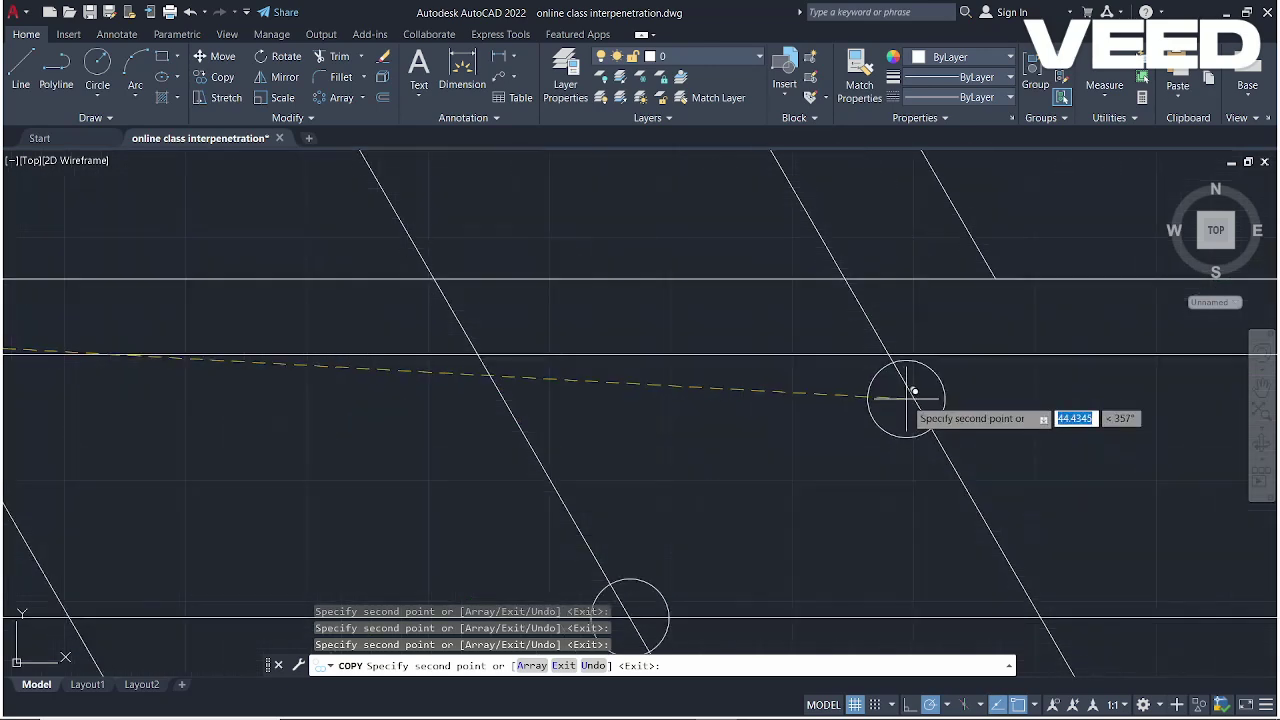
pyautogui.click(888, 353)
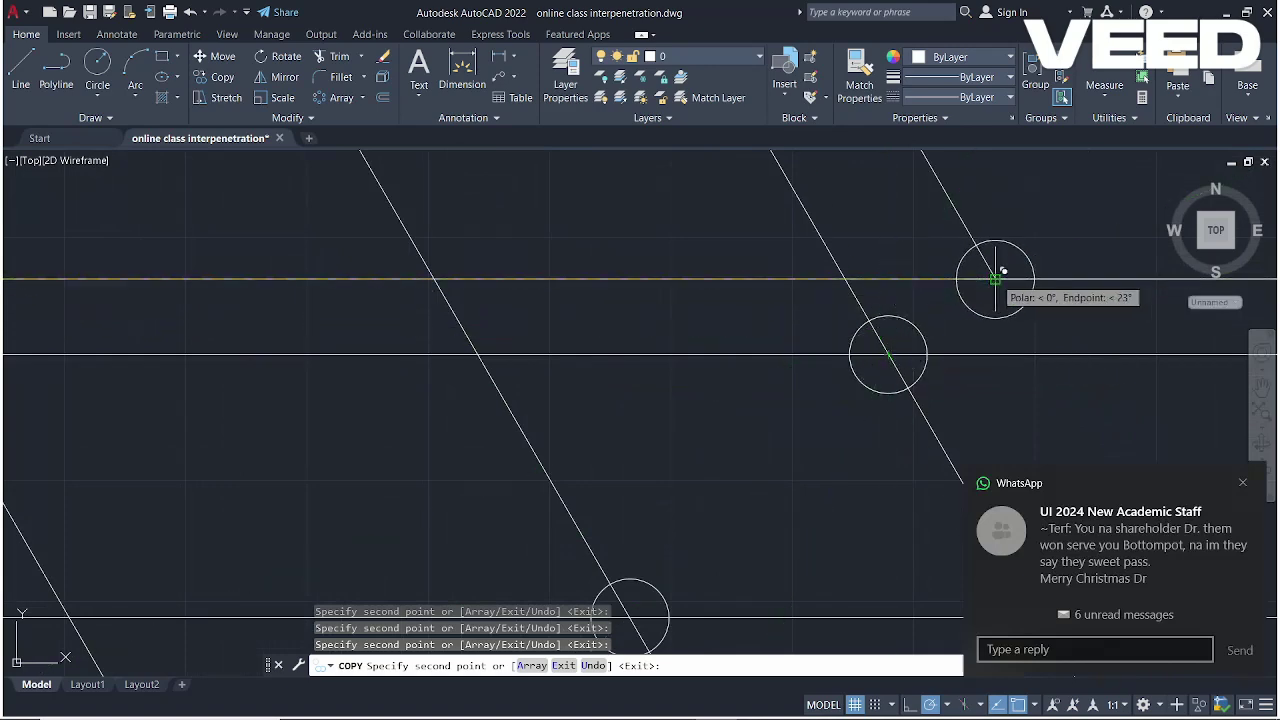
pyautogui.scroll(-8, 925, 368)
pyautogui.press('Escape')
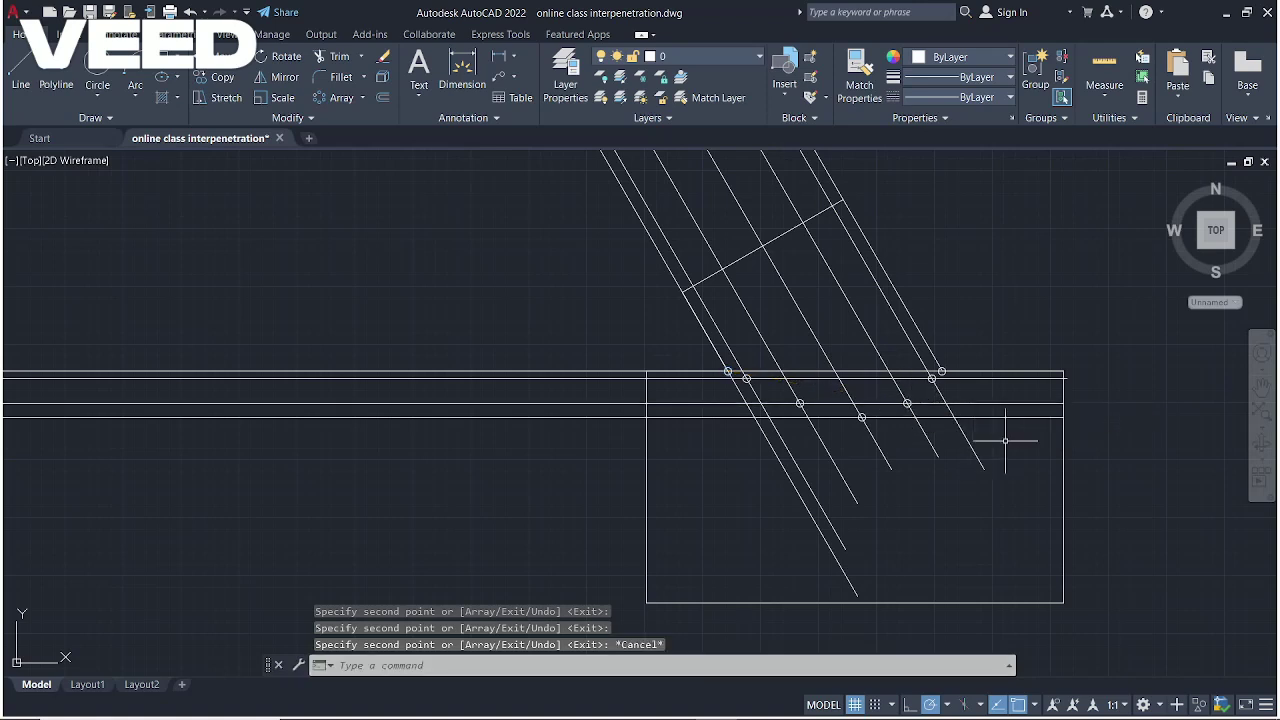
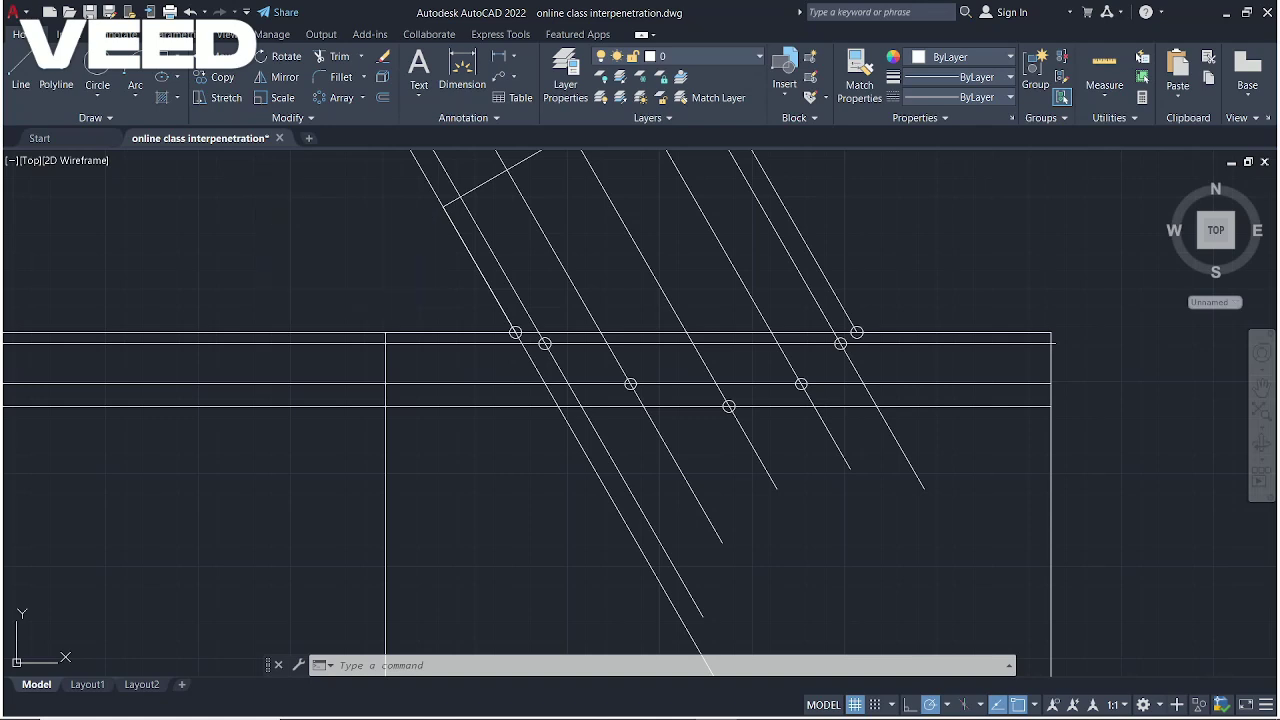
pyautogui.click(481, 309)
pyautogui.press('Escape')
pyautogui.write('S')
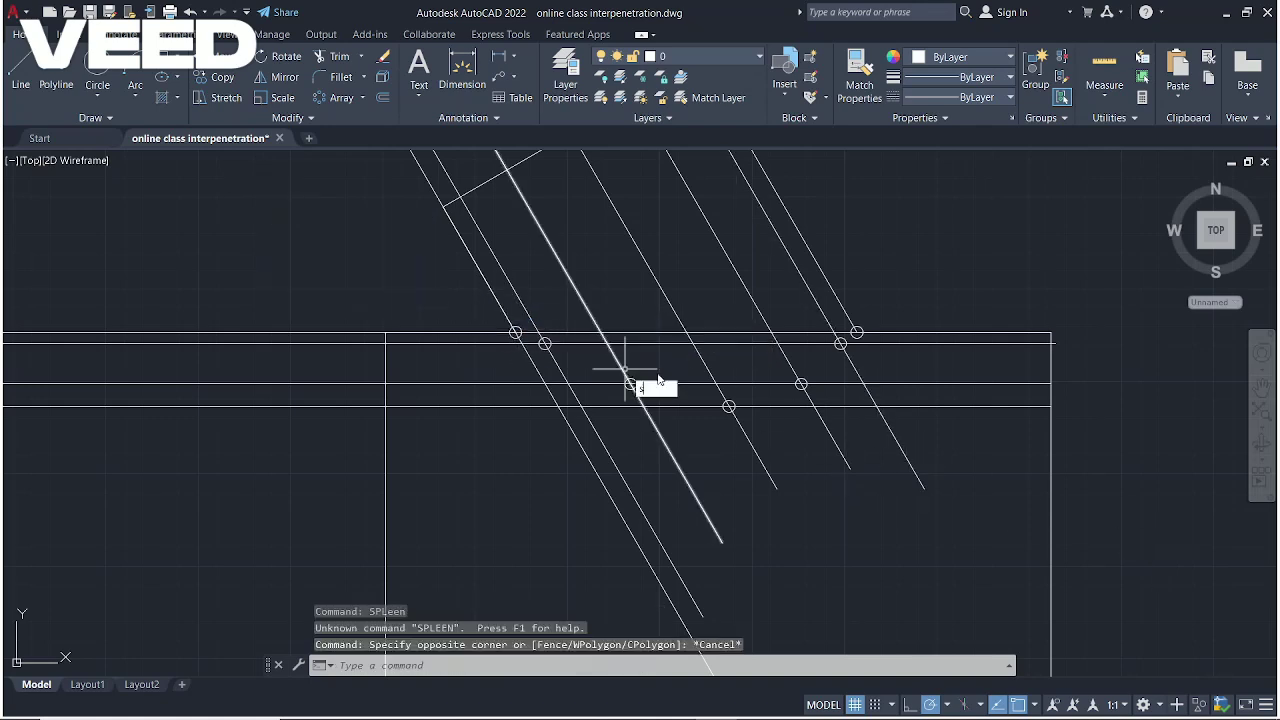
pyautogui.write('PL')
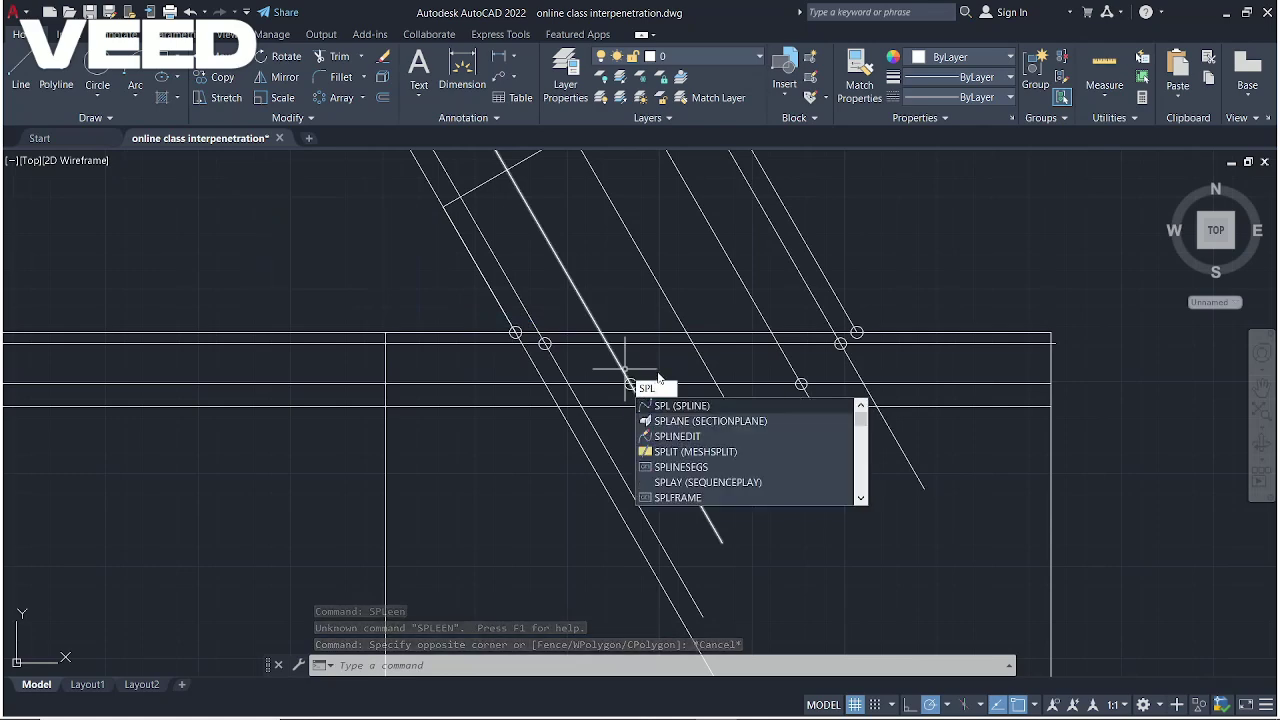
pyautogui.write('INE')
pyautogui.press('Return')
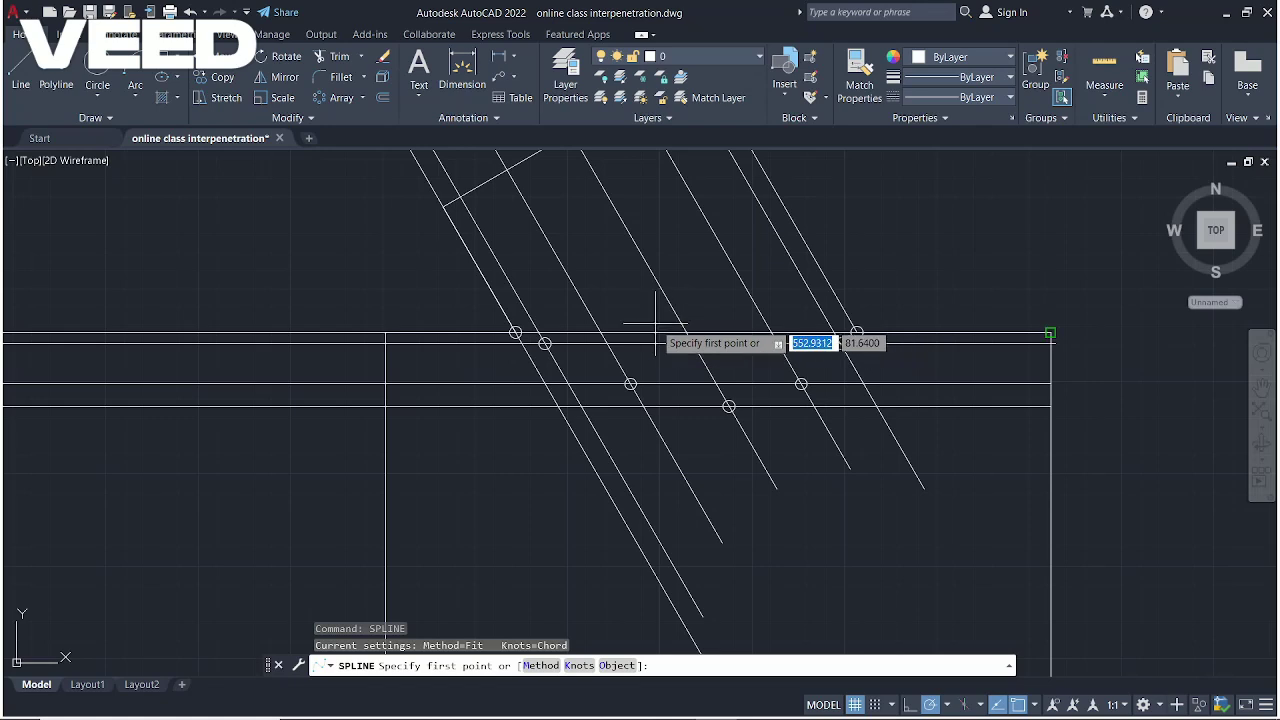
pyautogui.scroll(4, 512, 332)
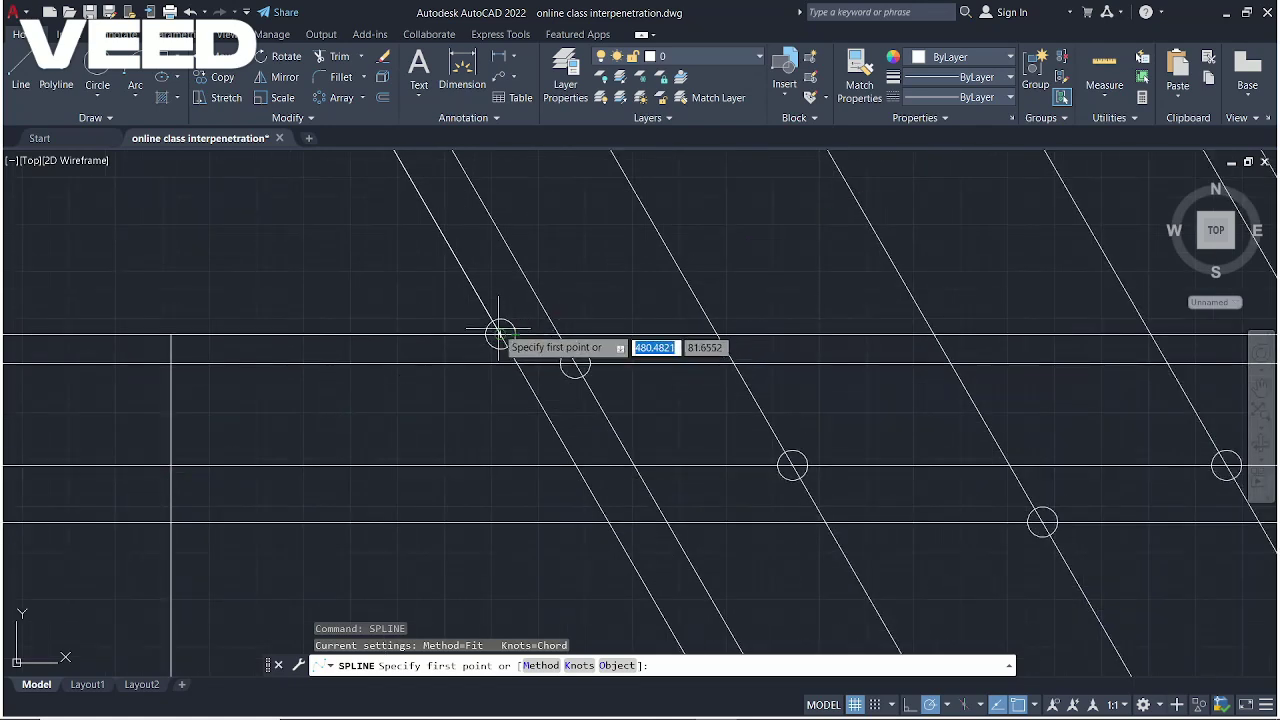
pyautogui.click(499, 332)
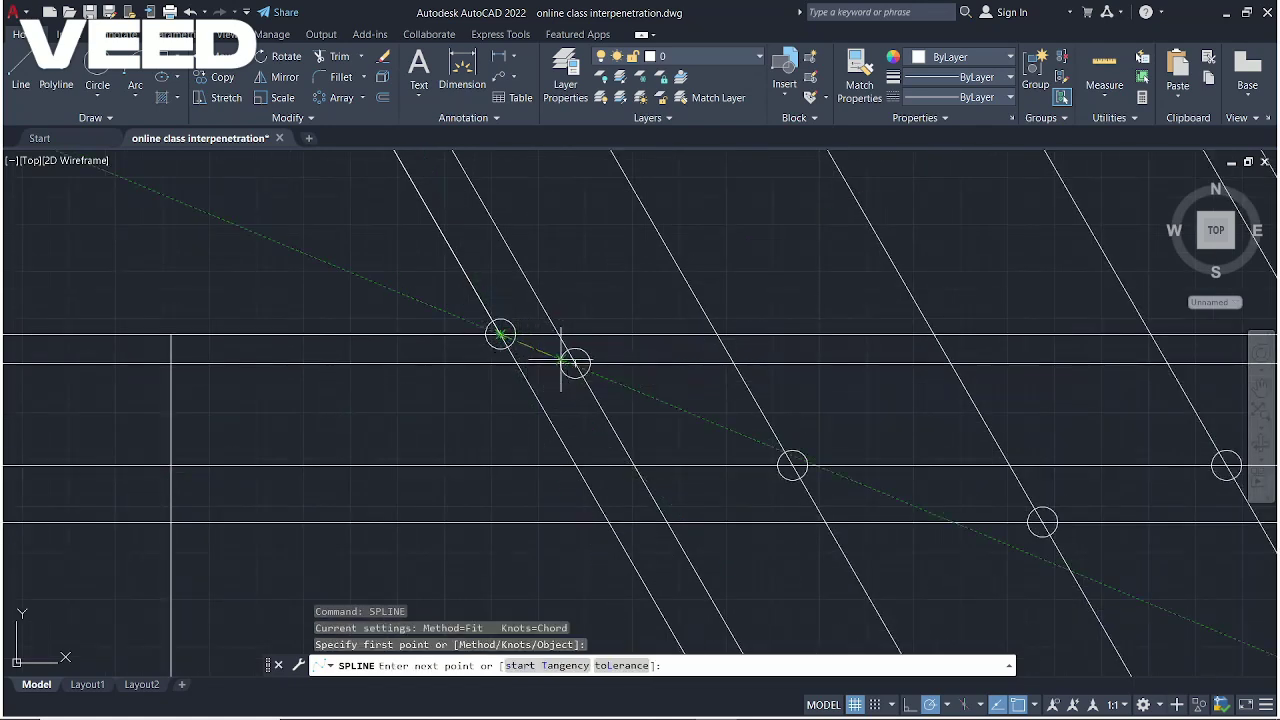
pyautogui.click(574, 363)
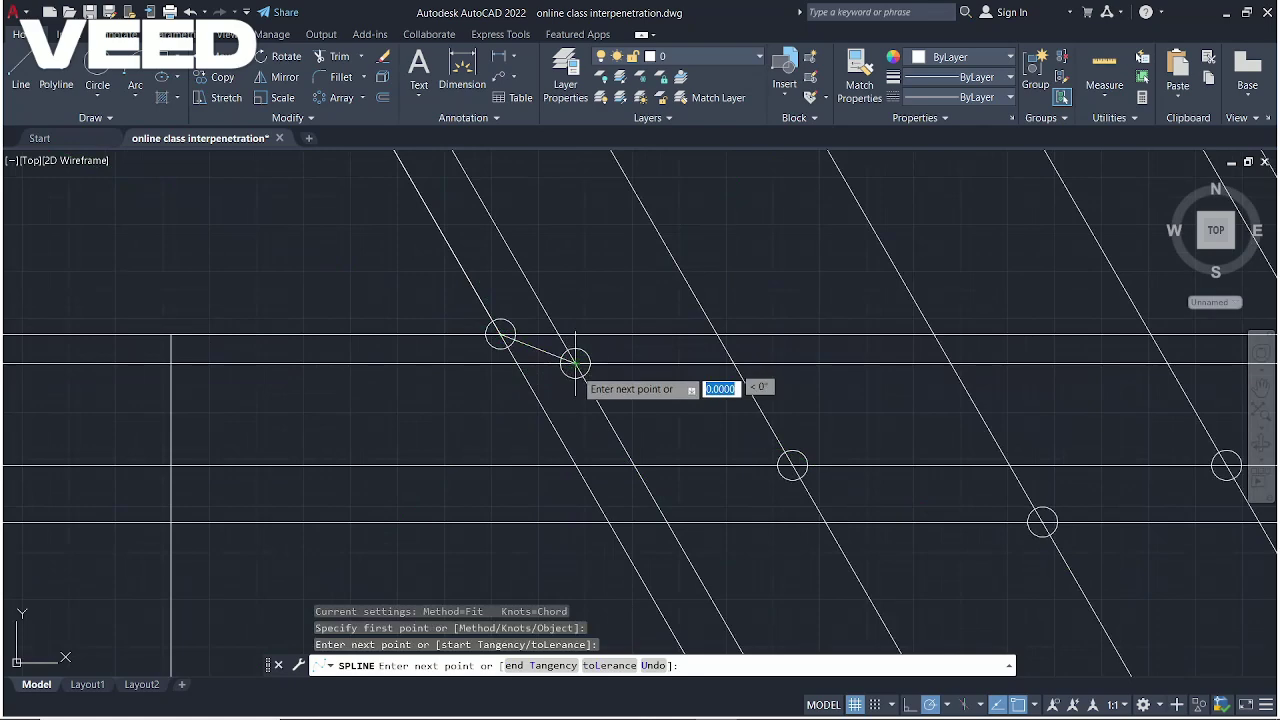
pyautogui.click(792, 465)
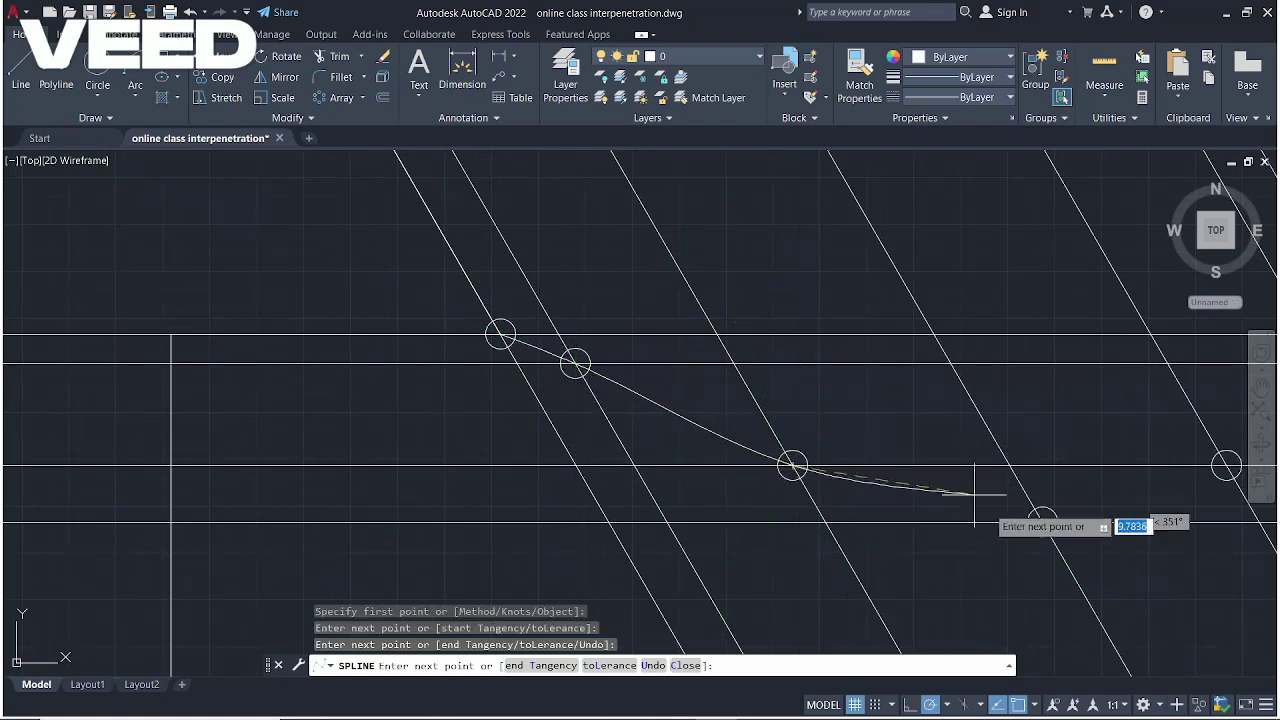
pyautogui.scroll(6, 1042, 521)
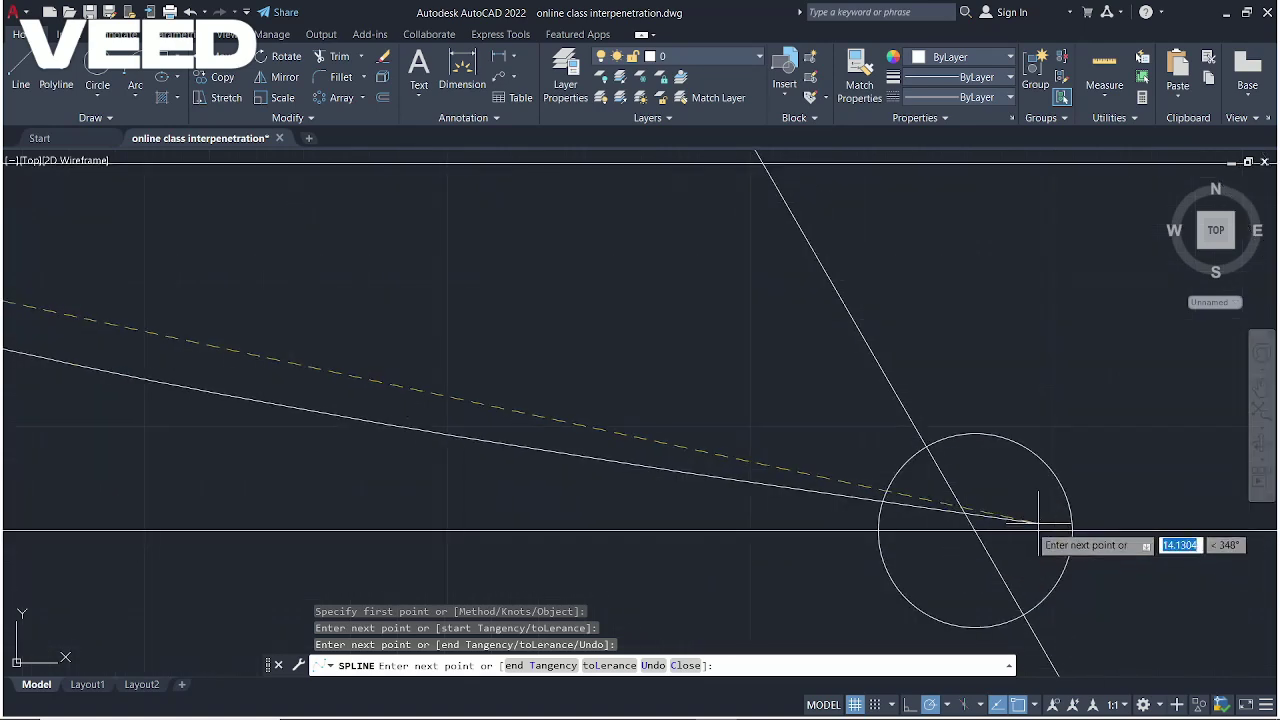
pyautogui.click(968, 525)
pyautogui.scroll(-3, 809, 428)
pyautogui.scroll(-5, 915, 392)
pyautogui.scroll(3, 1063, 375)
pyautogui.click(966, 385)
pyautogui.scroll(-4, 960, 360)
pyautogui.scroll(8, 909, 271)
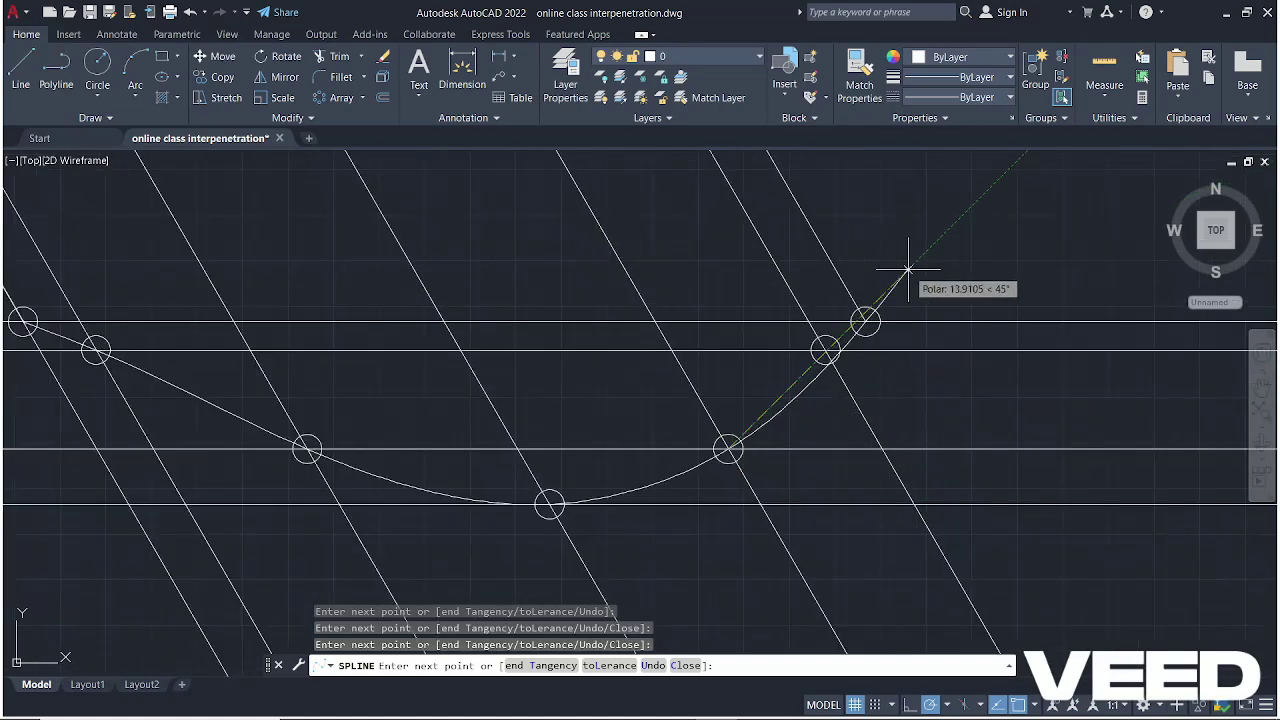
pyautogui.scroll(-7, 789, 366)
pyautogui.scroll(4, 754, 375)
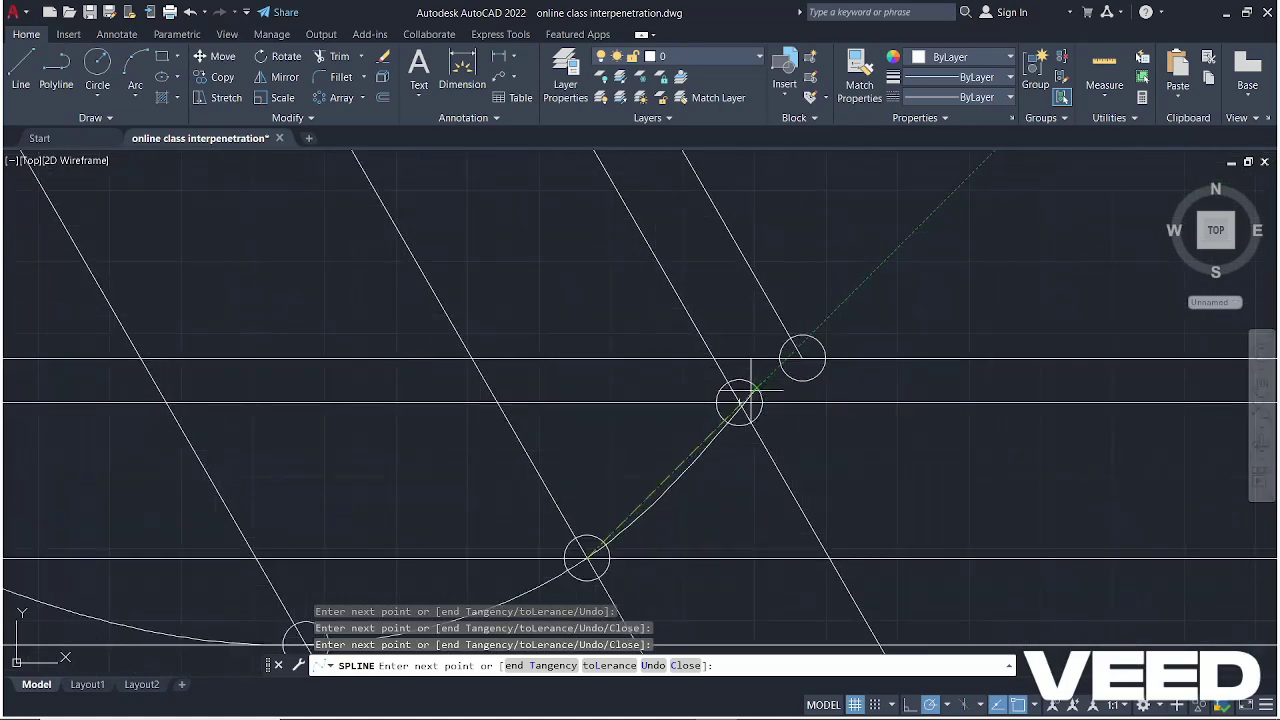
pyautogui.click(739, 403)
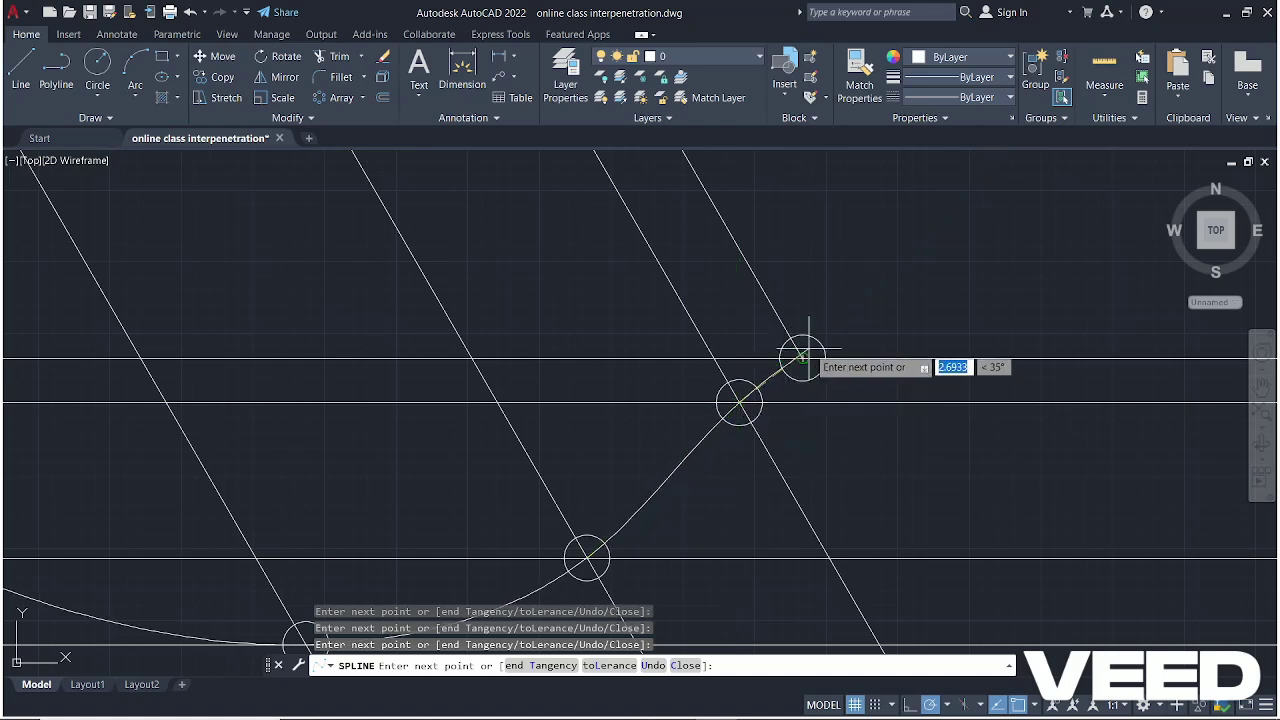
pyautogui.click(802, 357)
pyautogui.scroll(-4, 802, 357)
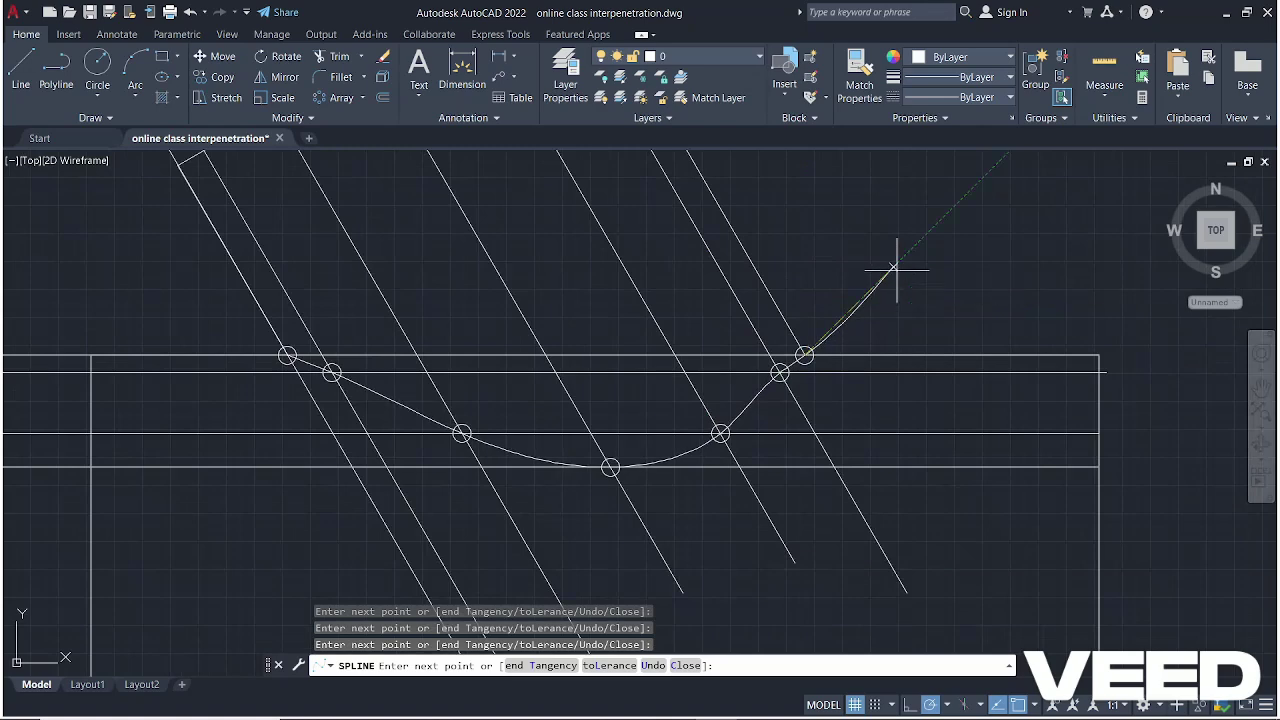
pyautogui.press('Escape')
pyautogui.hotkey('ctrl', 'z')
pyautogui.press('Return')
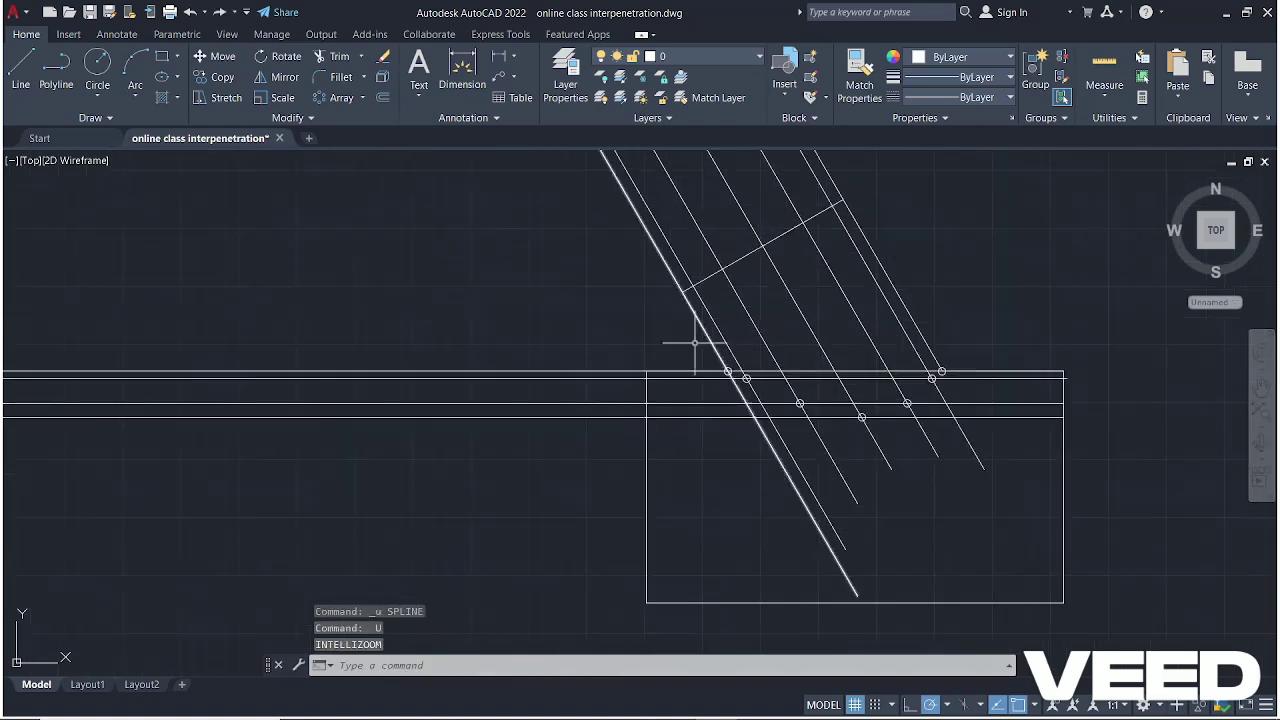
pyautogui.write('SPI')
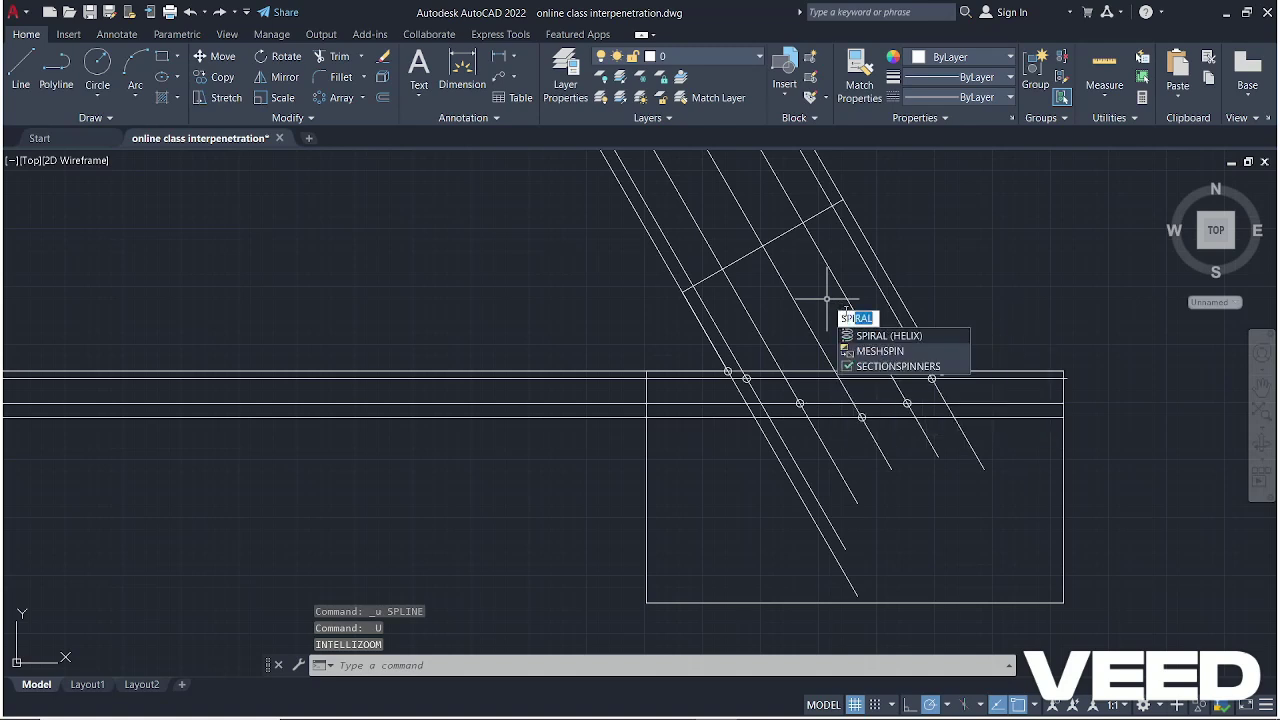
pyautogui.write('n')
pyautogui.press('BackSpace')
pyautogui.press('BackSpace')
pyautogui.write('L')
pyautogui.press('Return')
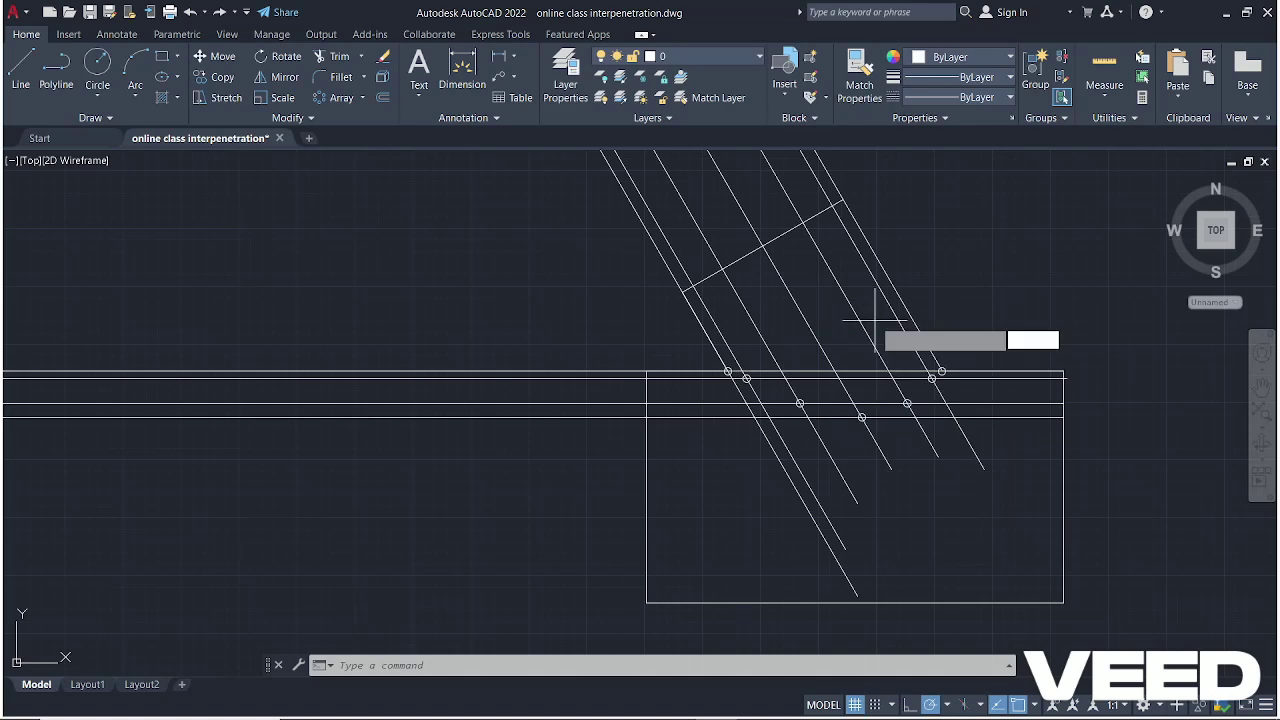
pyautogui.scroll(2, 852, 345)
pyautogui.scroll(2, 852, 345)
pyautogui.click(520, 410)
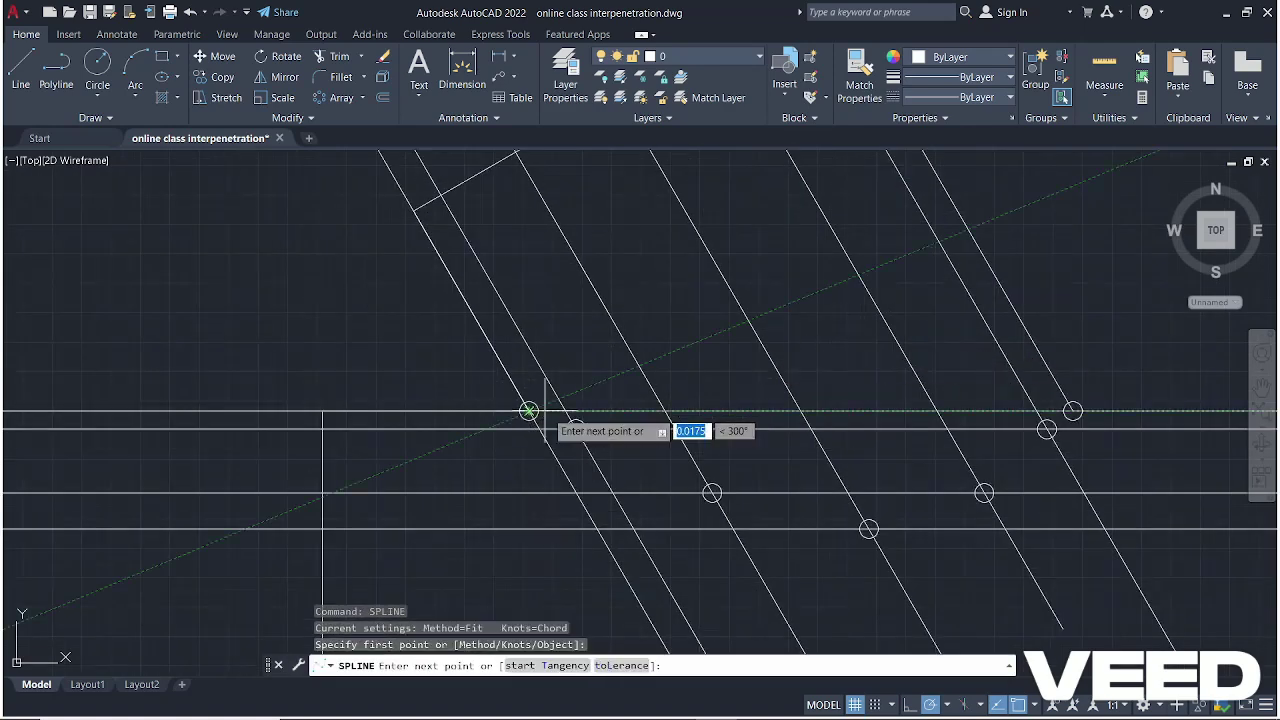
pyautogui.click(576, 429)
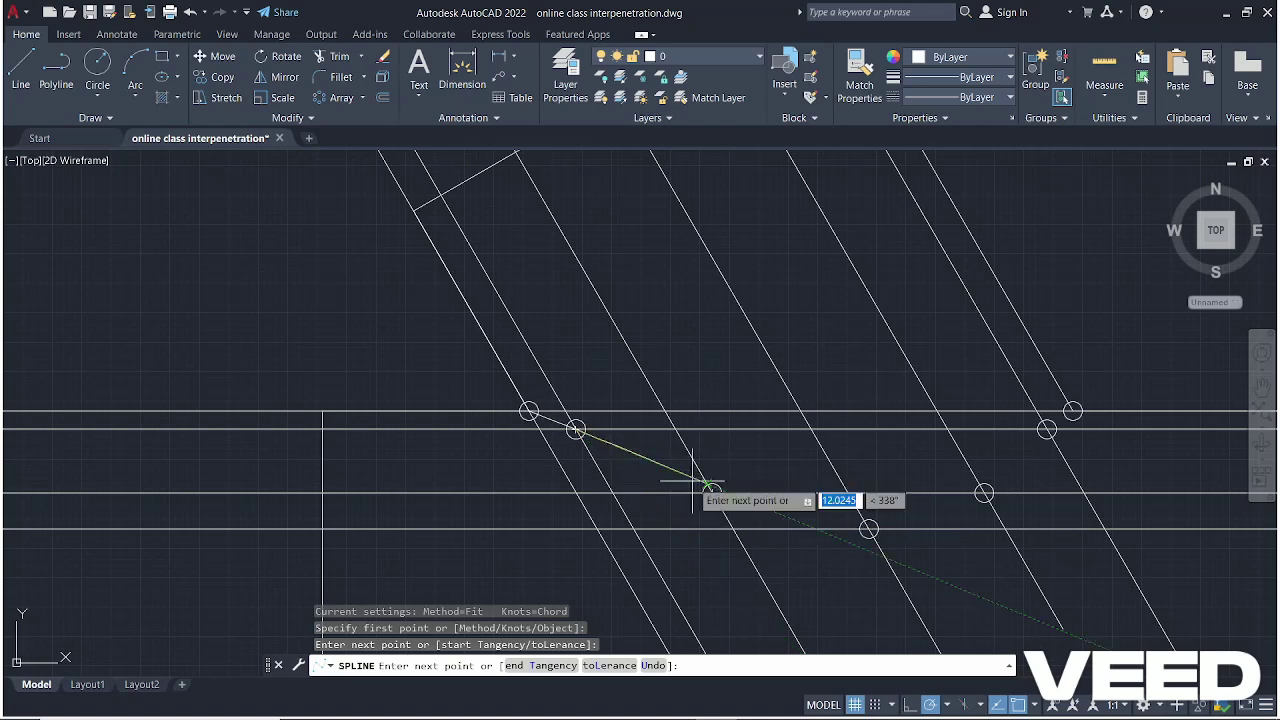
pyautogui.scroll(4, 713, 492)
pyautogui.click(713, 492)
pyautogui.scroll(-5, 909, 514)
pyautogui.scroll(2, 986, 448)
pyautogui.click(997, 486)
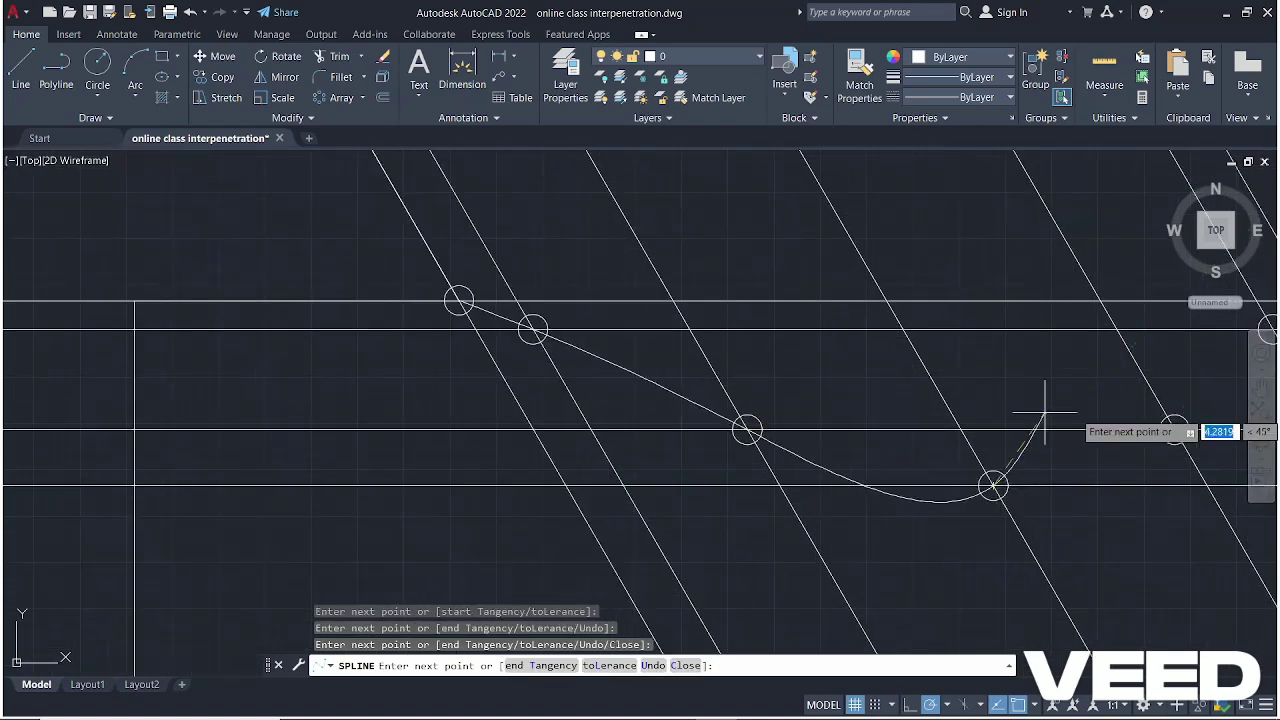
pyautogui.scroll(-8, 1173, 428)
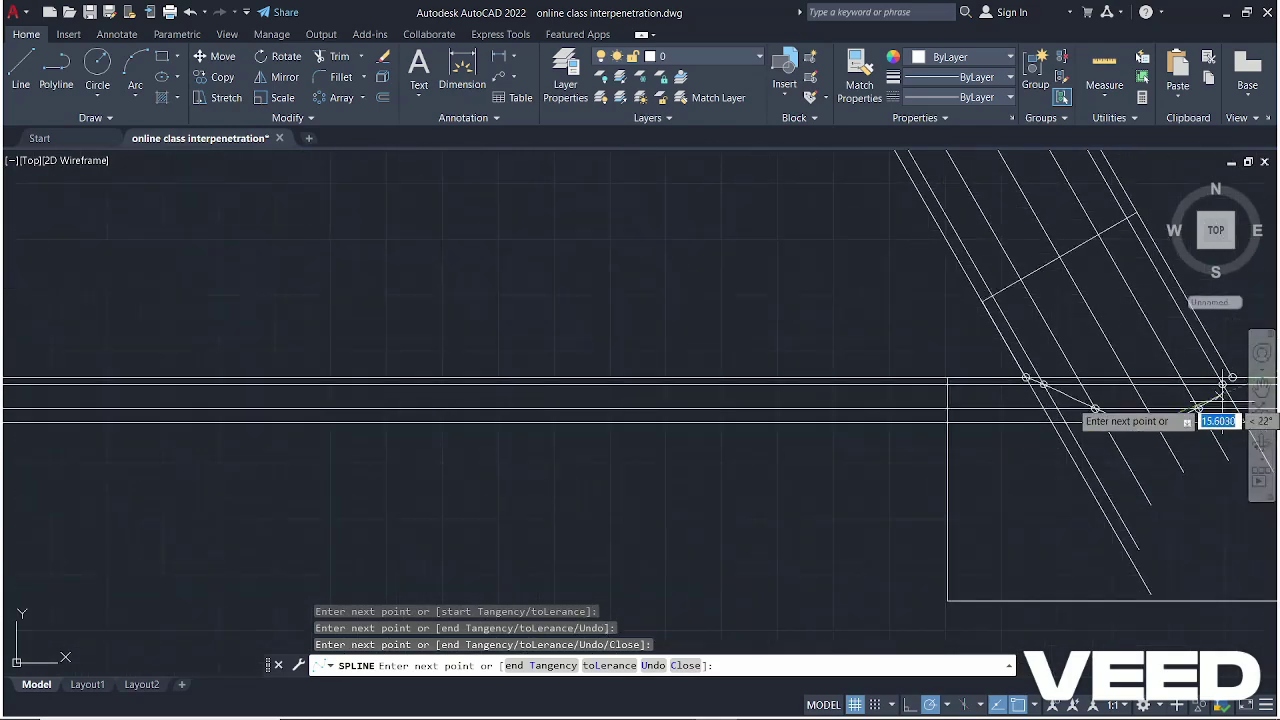
pyautogui.scroll(8, 632, 414)
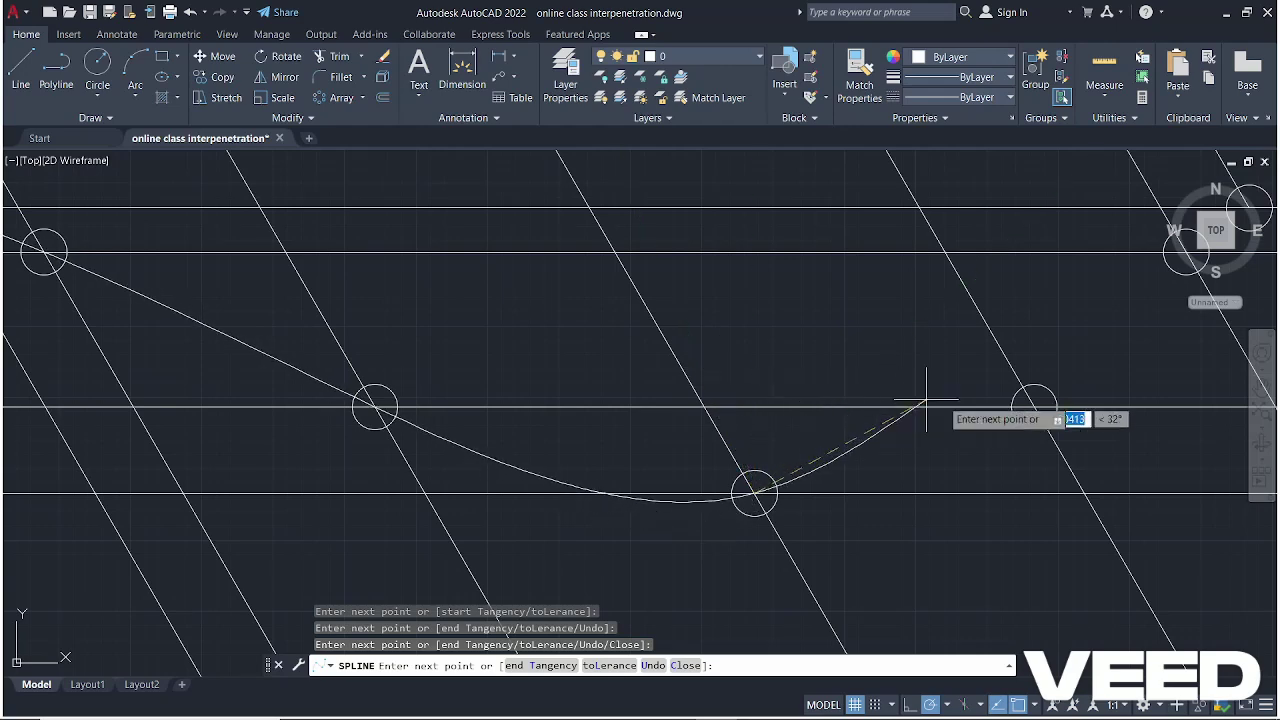
pyautogui.click(1034, 407)
pyautogui.scroll(-4, 790, 285)
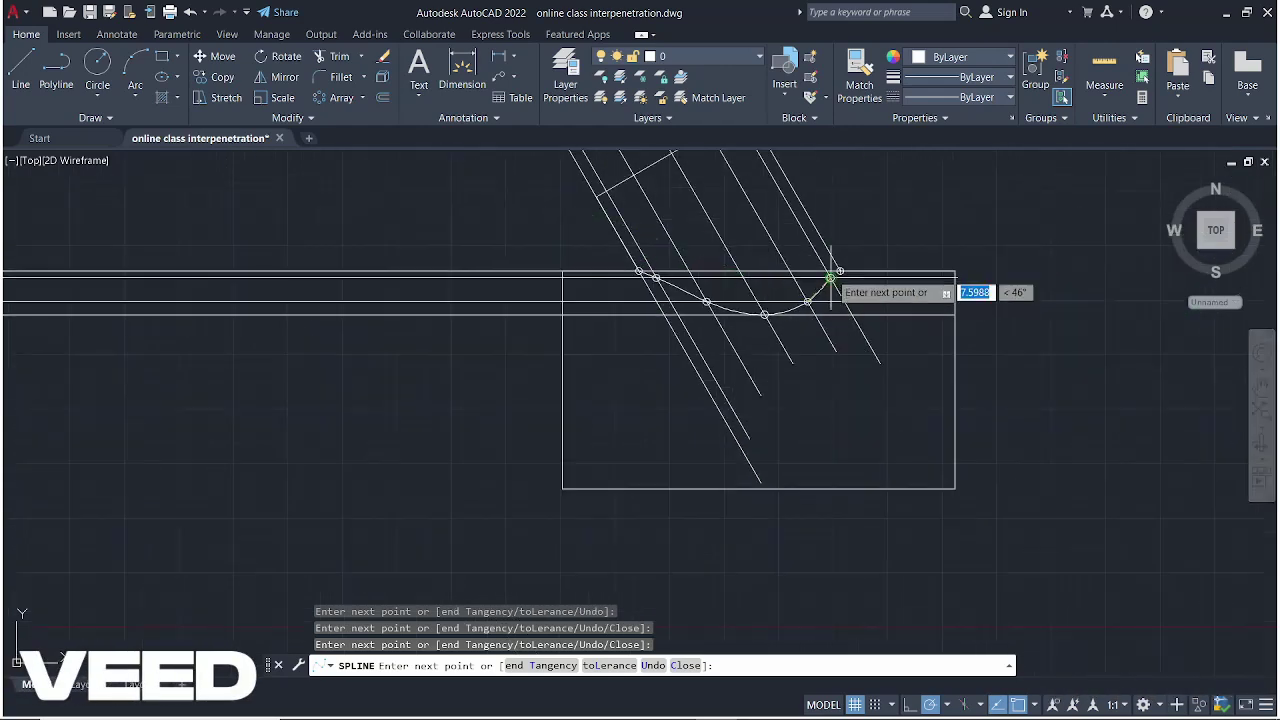
pyautogui.scroll(4, 806, 288)
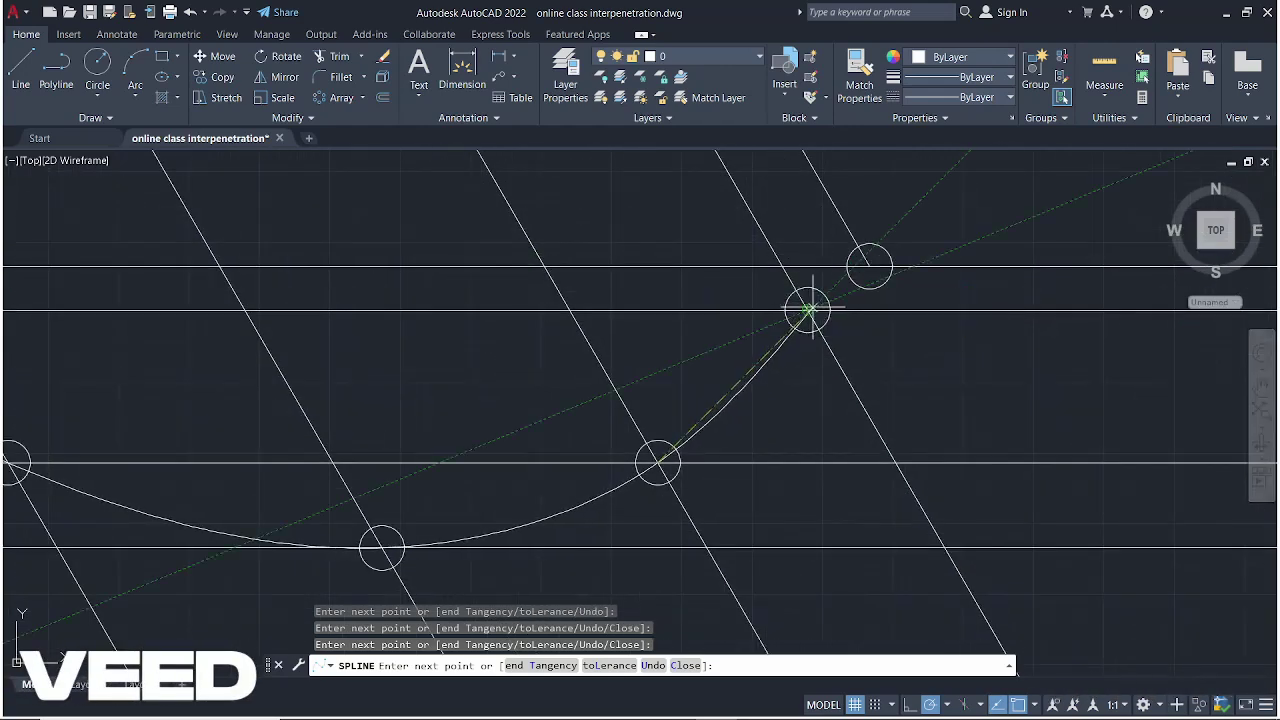
pyautogui.click(807, 311)
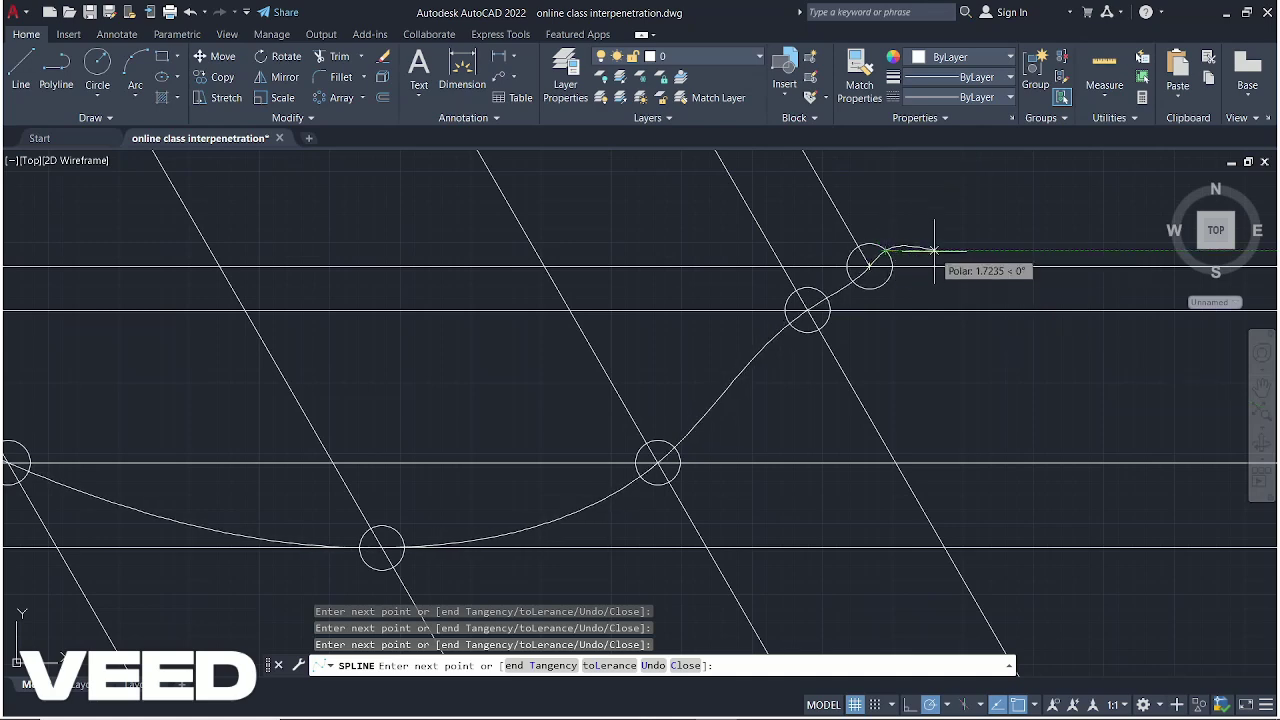
pyautogui.press('Escape')
pyautogui.scroll(-3, 810, 293)
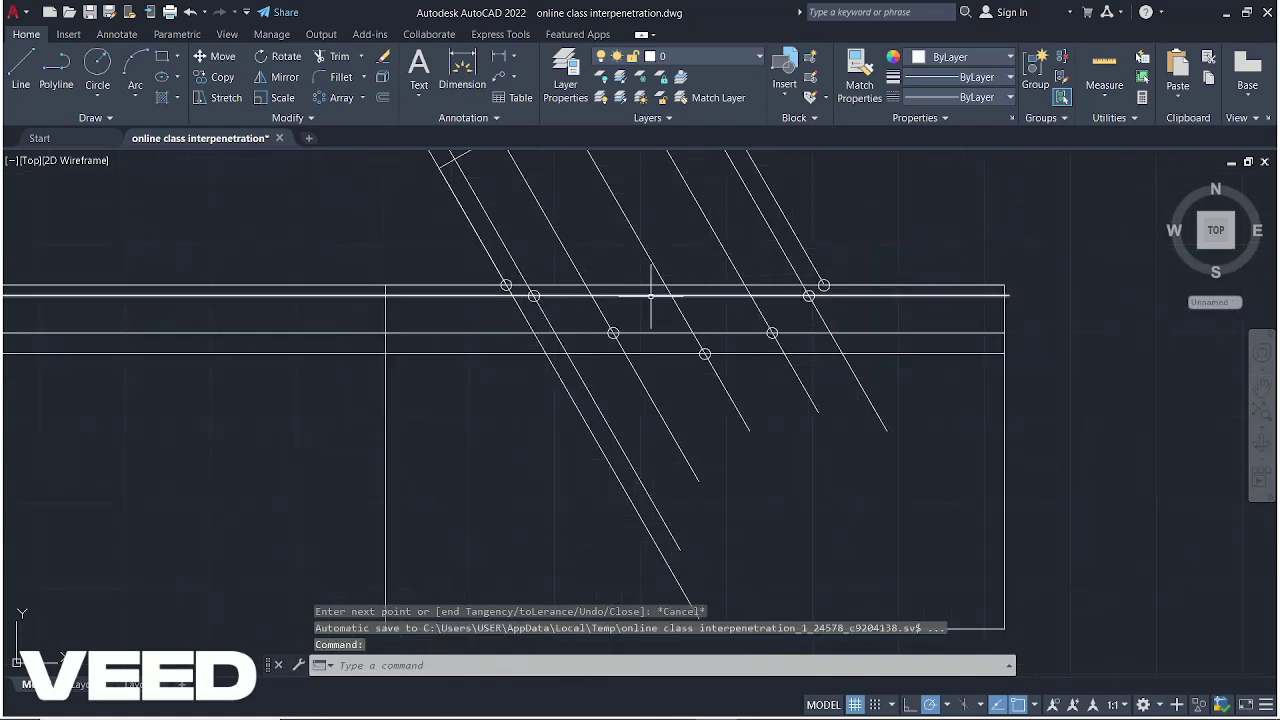
# Draw a fit-point spline through the centres of all seven marker circles, from the inclined cylinder's left edge to its right edge
pyautogui.press('Return')
pyautogui.scroll(4, 503, 280)
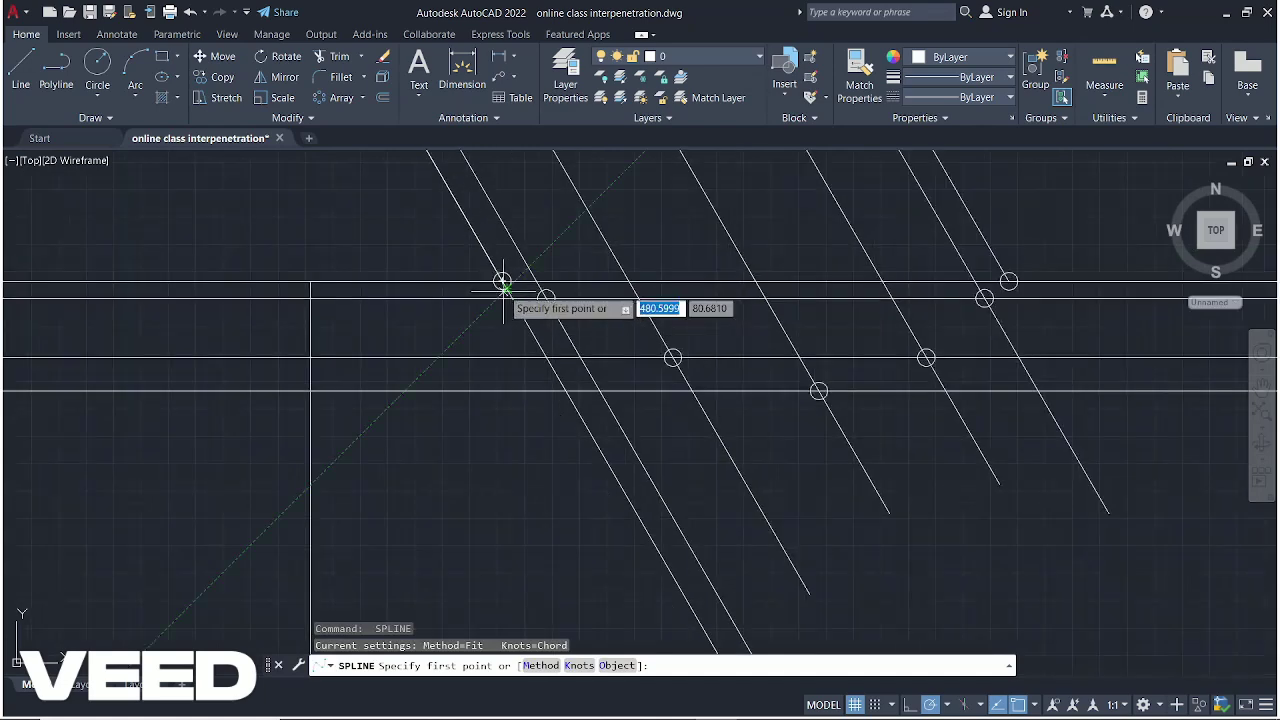
pyautogui.click(500, 279)
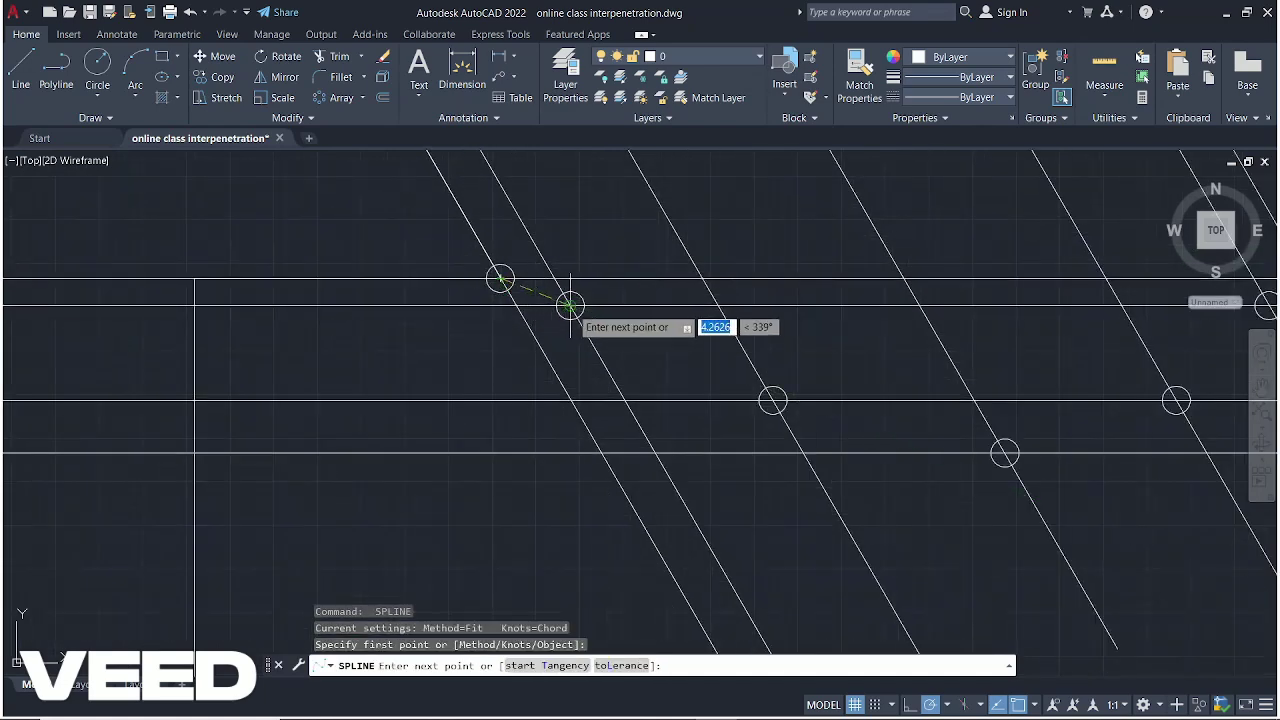
pyautogui.click(570, 305)
pyautogui.click(773, 401)
pyautogui.click(1003, 452)
pyautogui.scroll(-3, 1000, 449)
pyautogui.scroll(3, 657, 277)
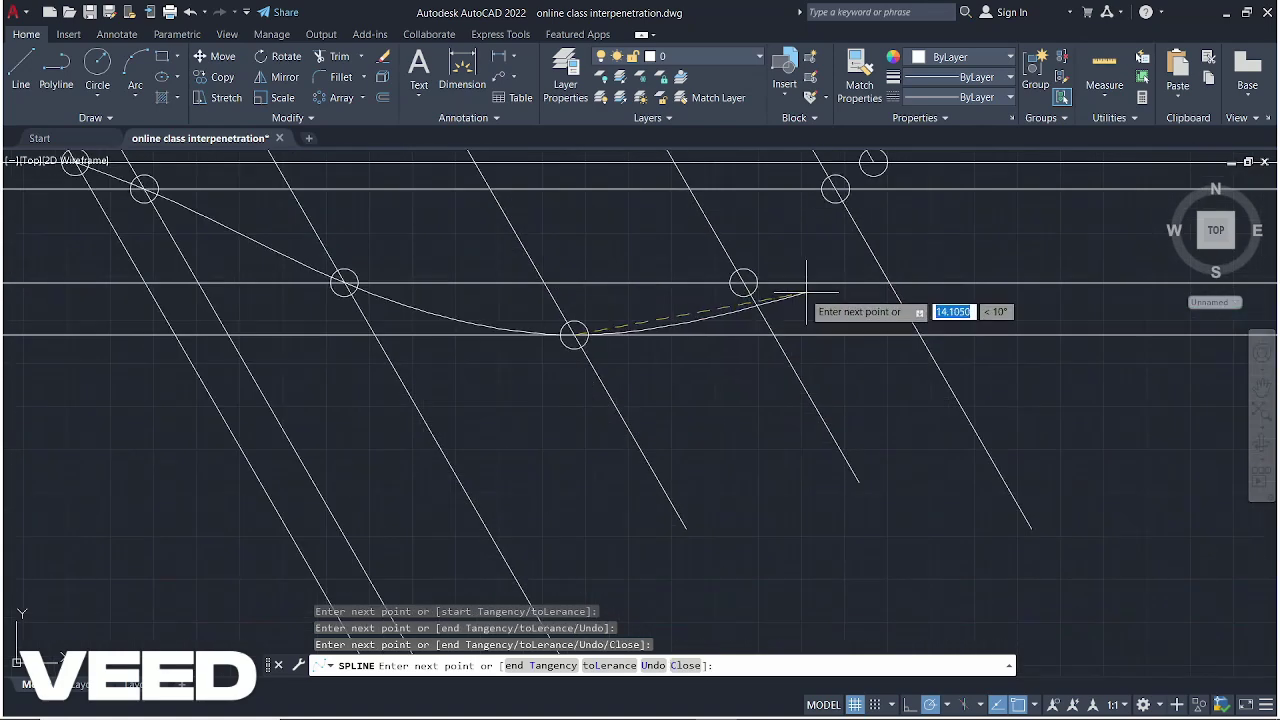
pyautogui.click(743, 283)
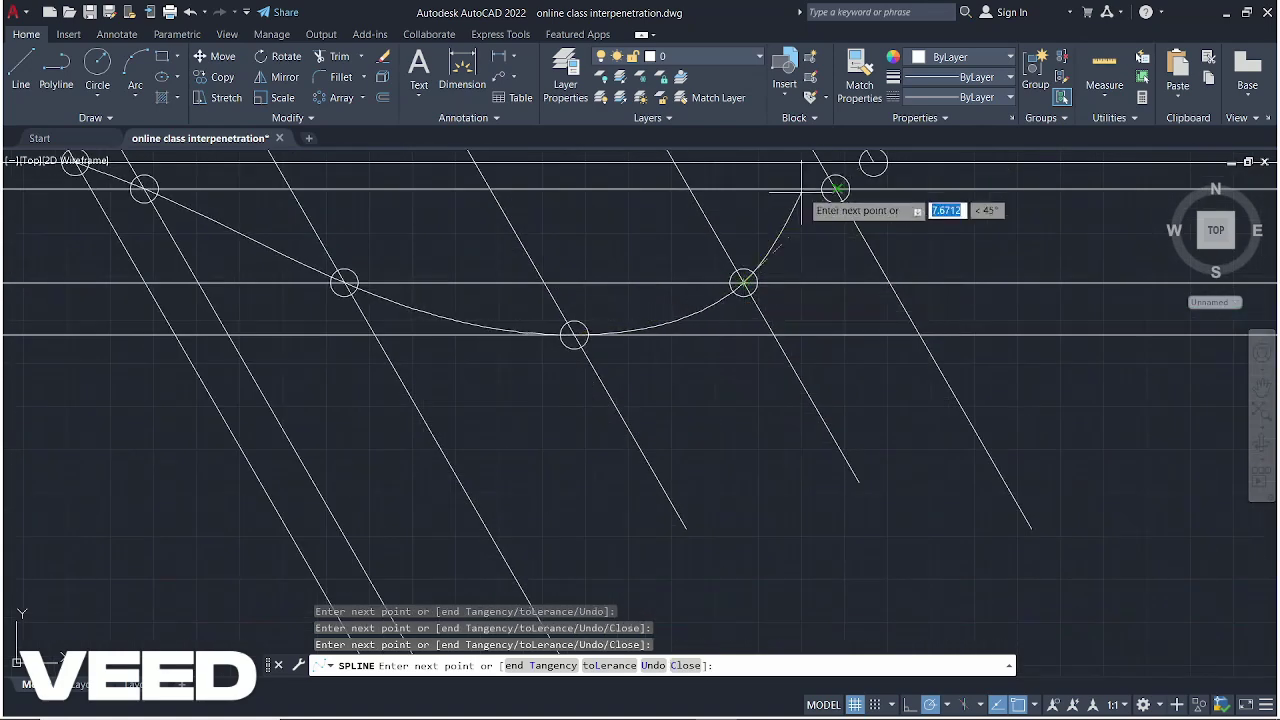
pyautogui.click(873, 161)
pyautogui.press('Return')
pyautogui.scroll(-5, 937, 175)
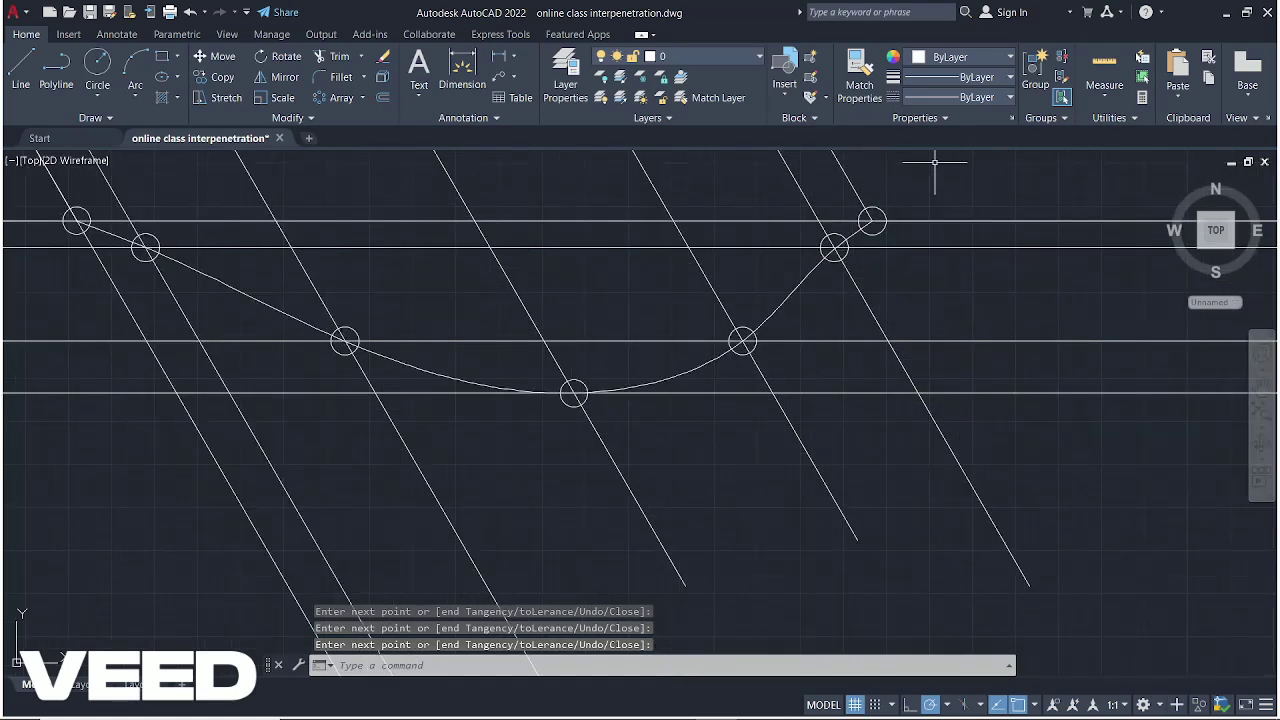
pyautogui.scroll(-4, 990, 300)
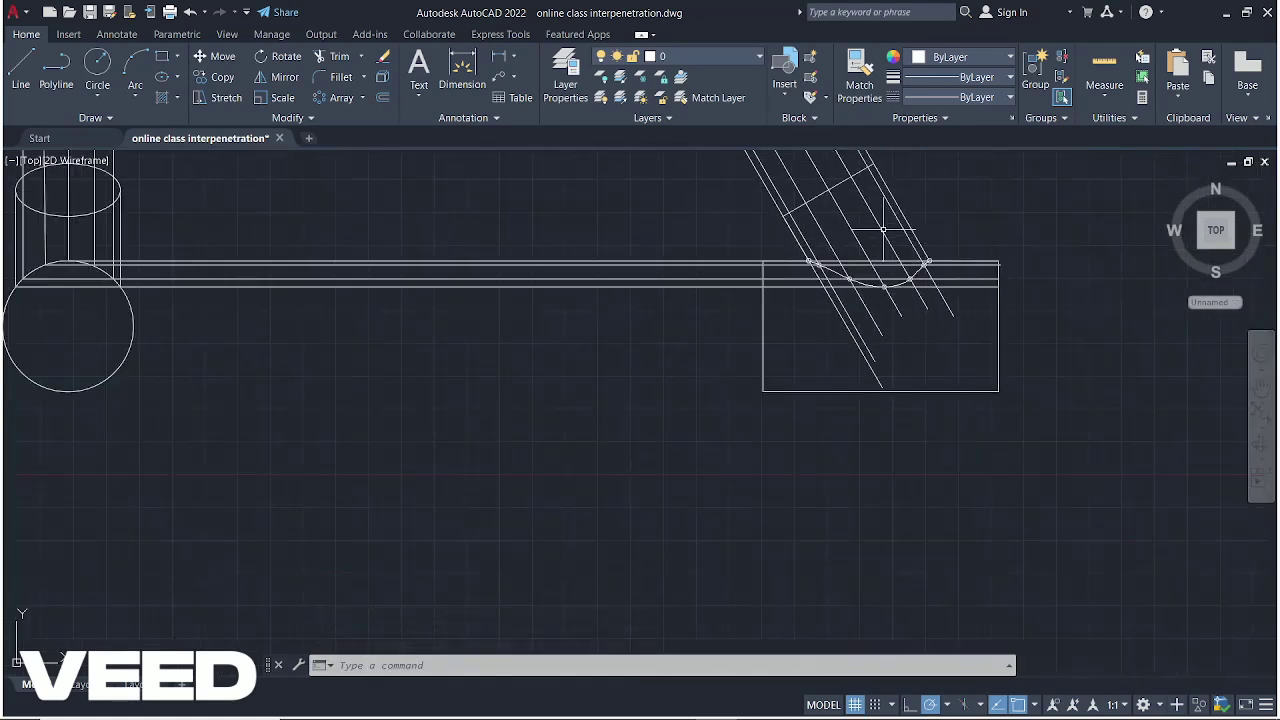
pyautogui.scroll(2, 869, 225)
pyautogui.scroll(-2, 885, 275)
pyautogui.scroll(2, 900, 270)
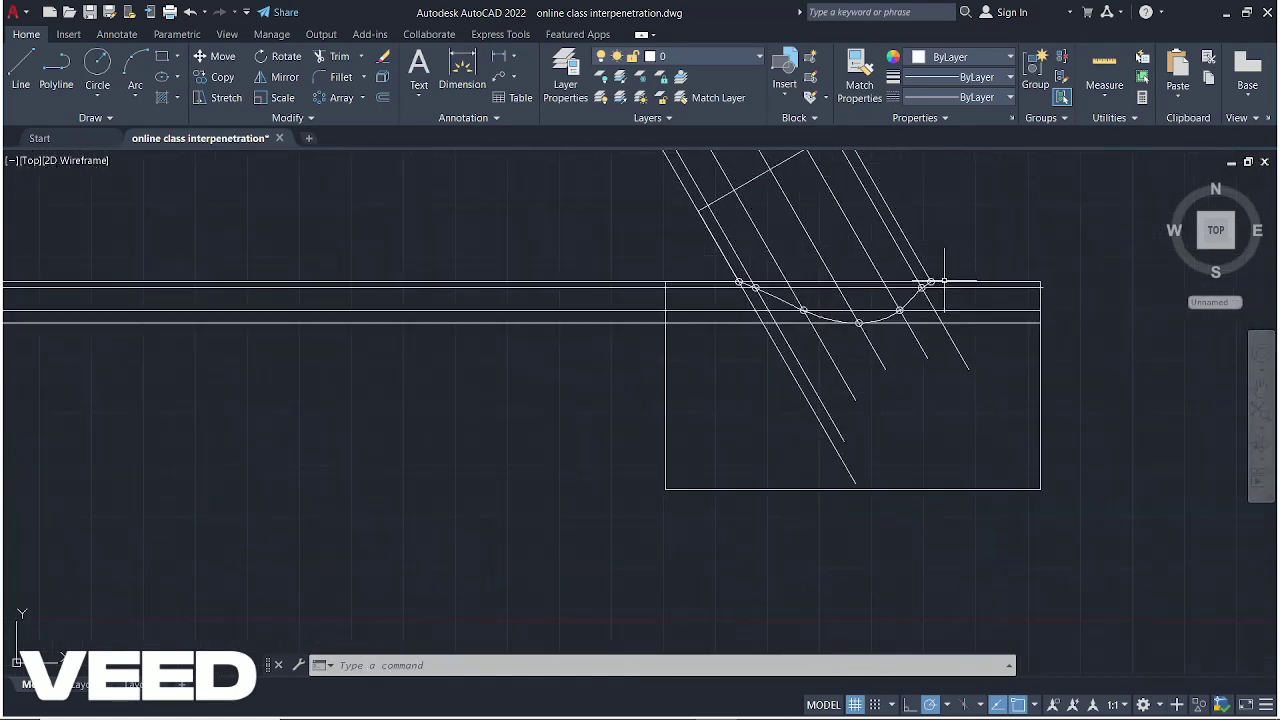